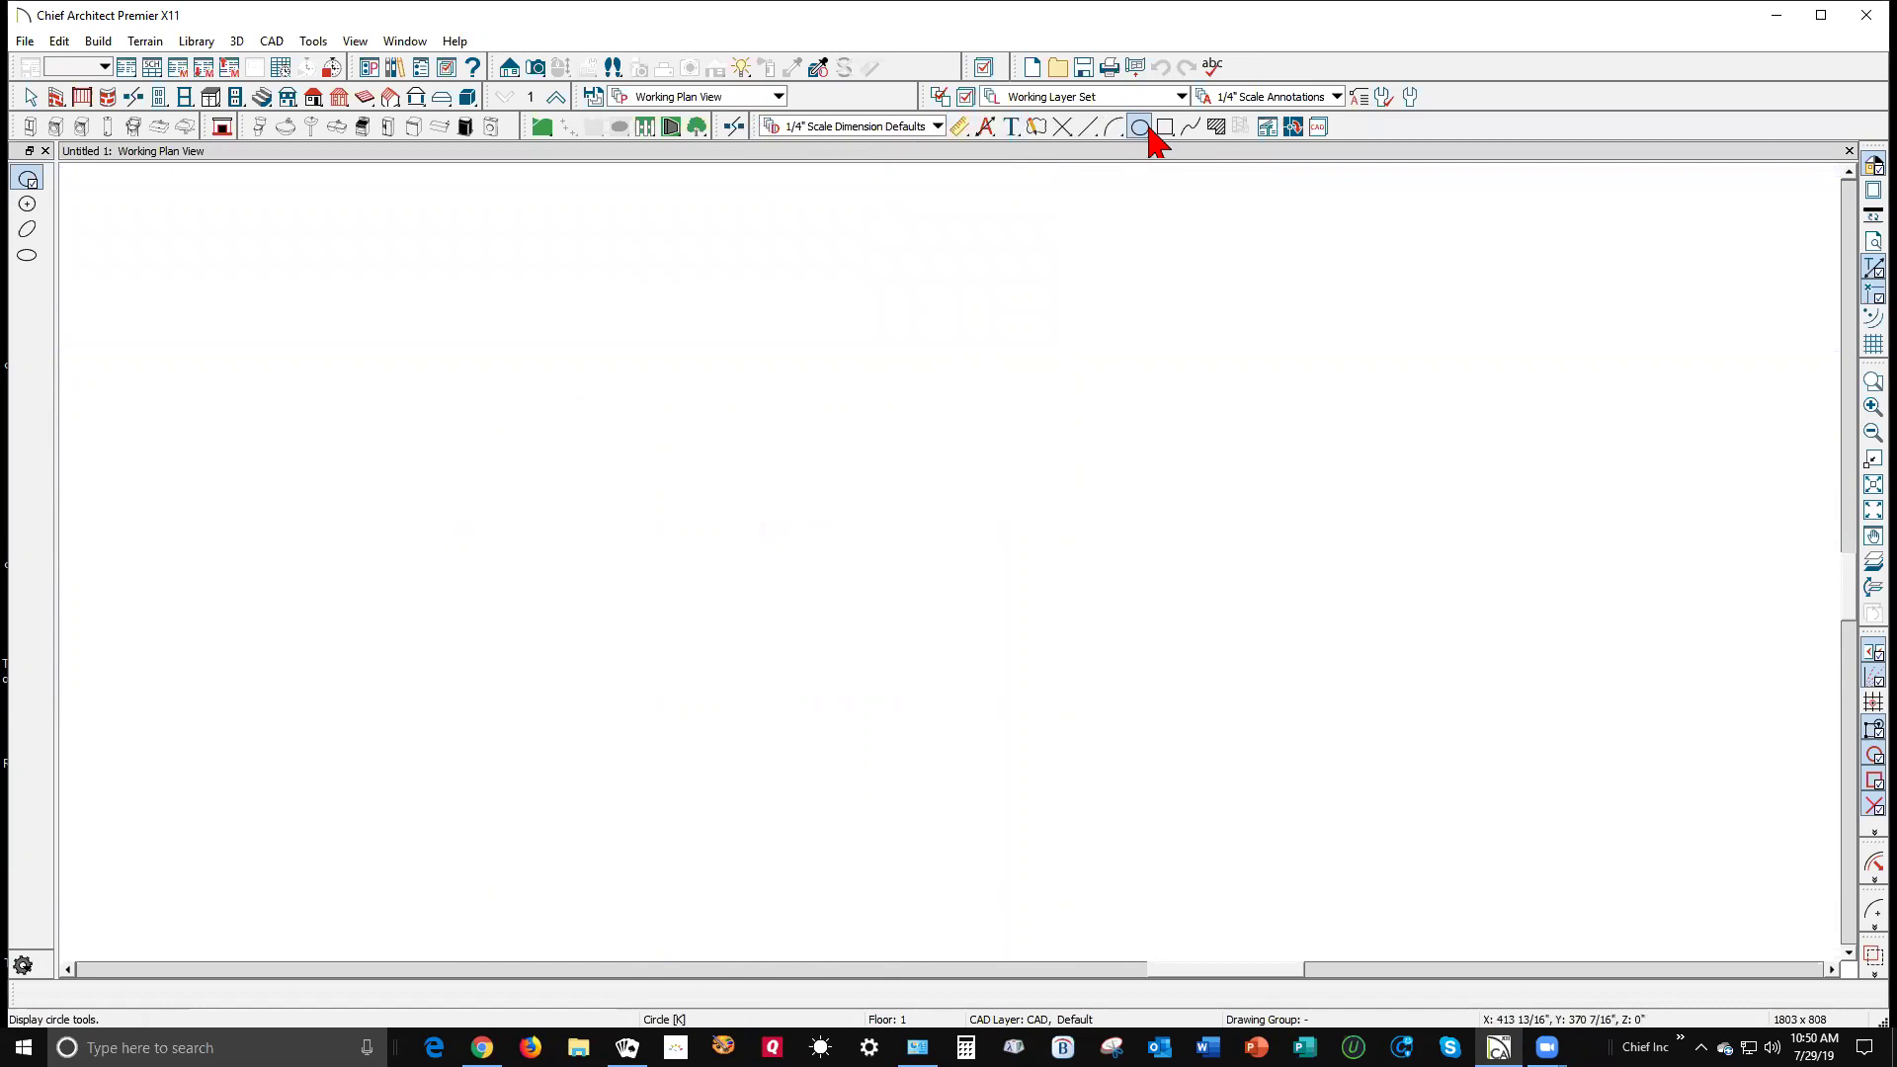
# Step: Draw a rectangular CAD polyline about 1'-7 5/8" wide and 1'-2 13/16" high in the empty plan
pyautogui.click(1166, 127)
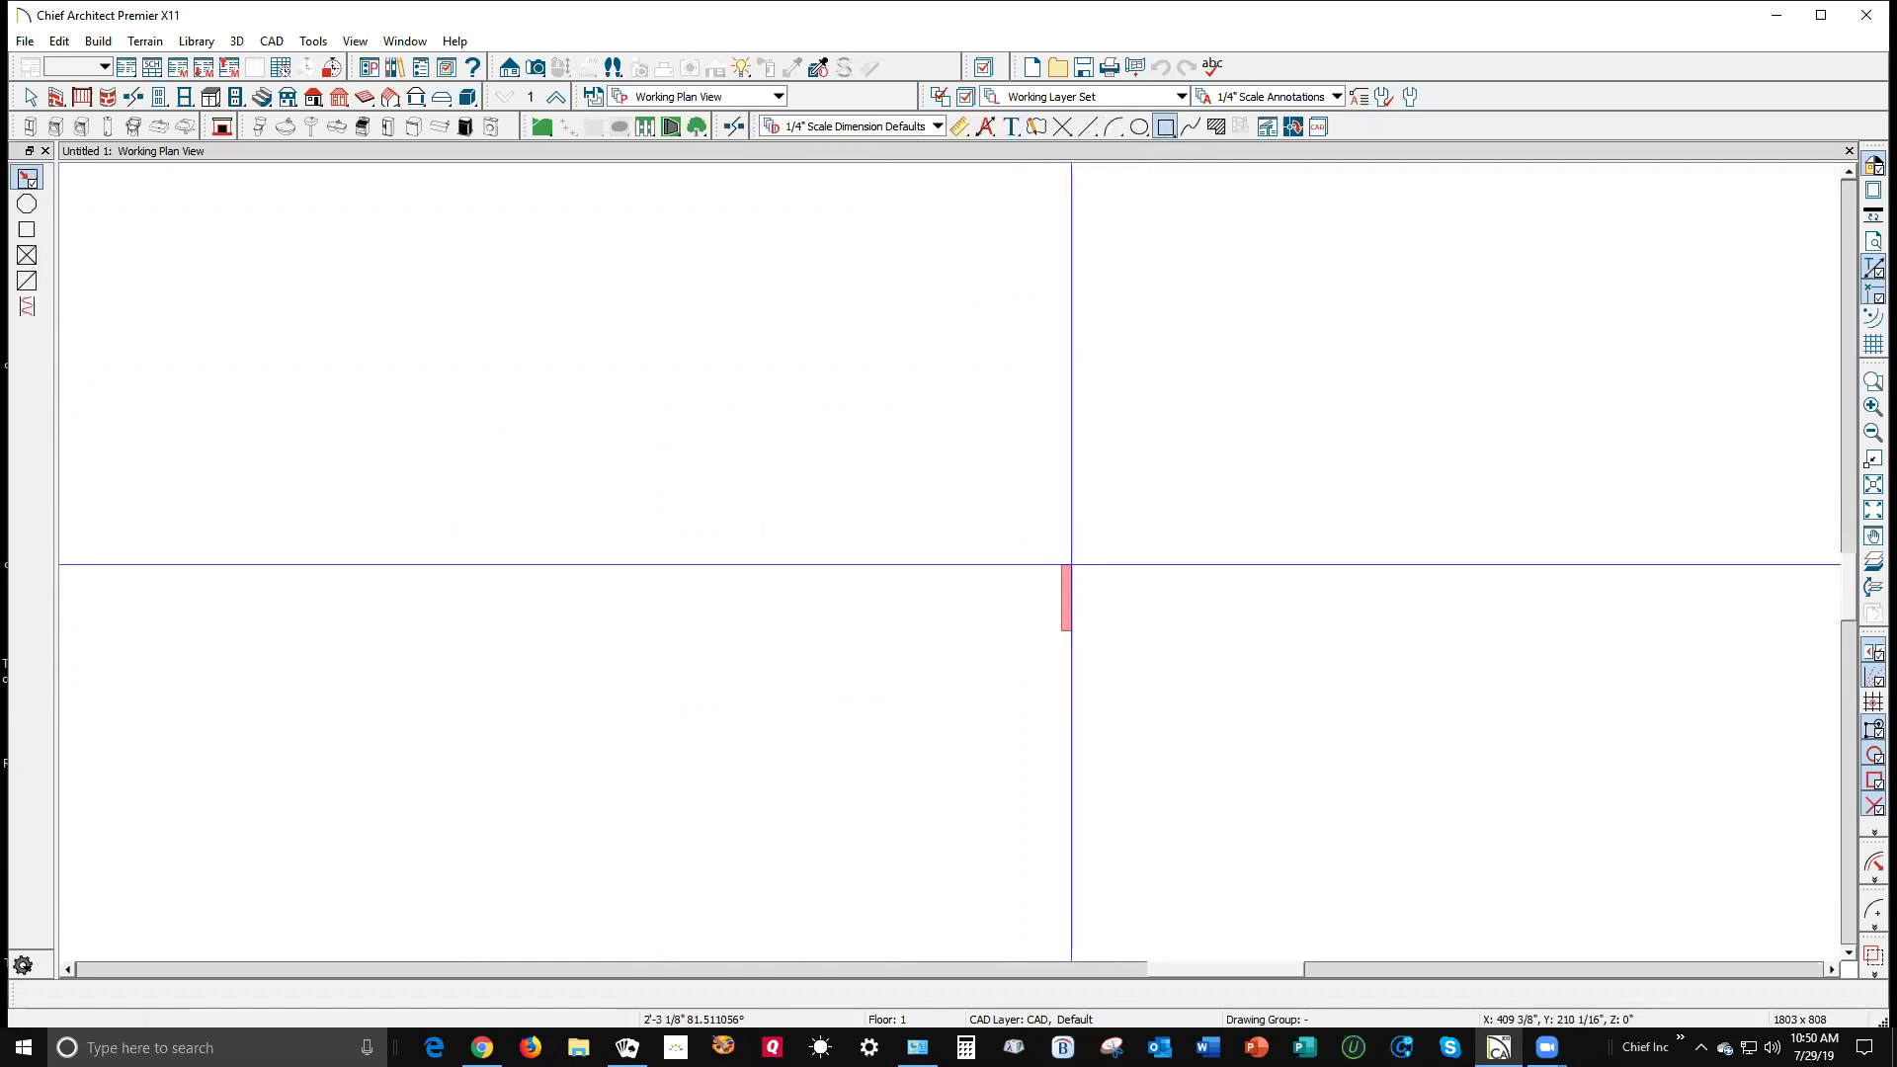
pyautogui.click(1130, 578)
pyautogui.scroll(3, 1087, 680)
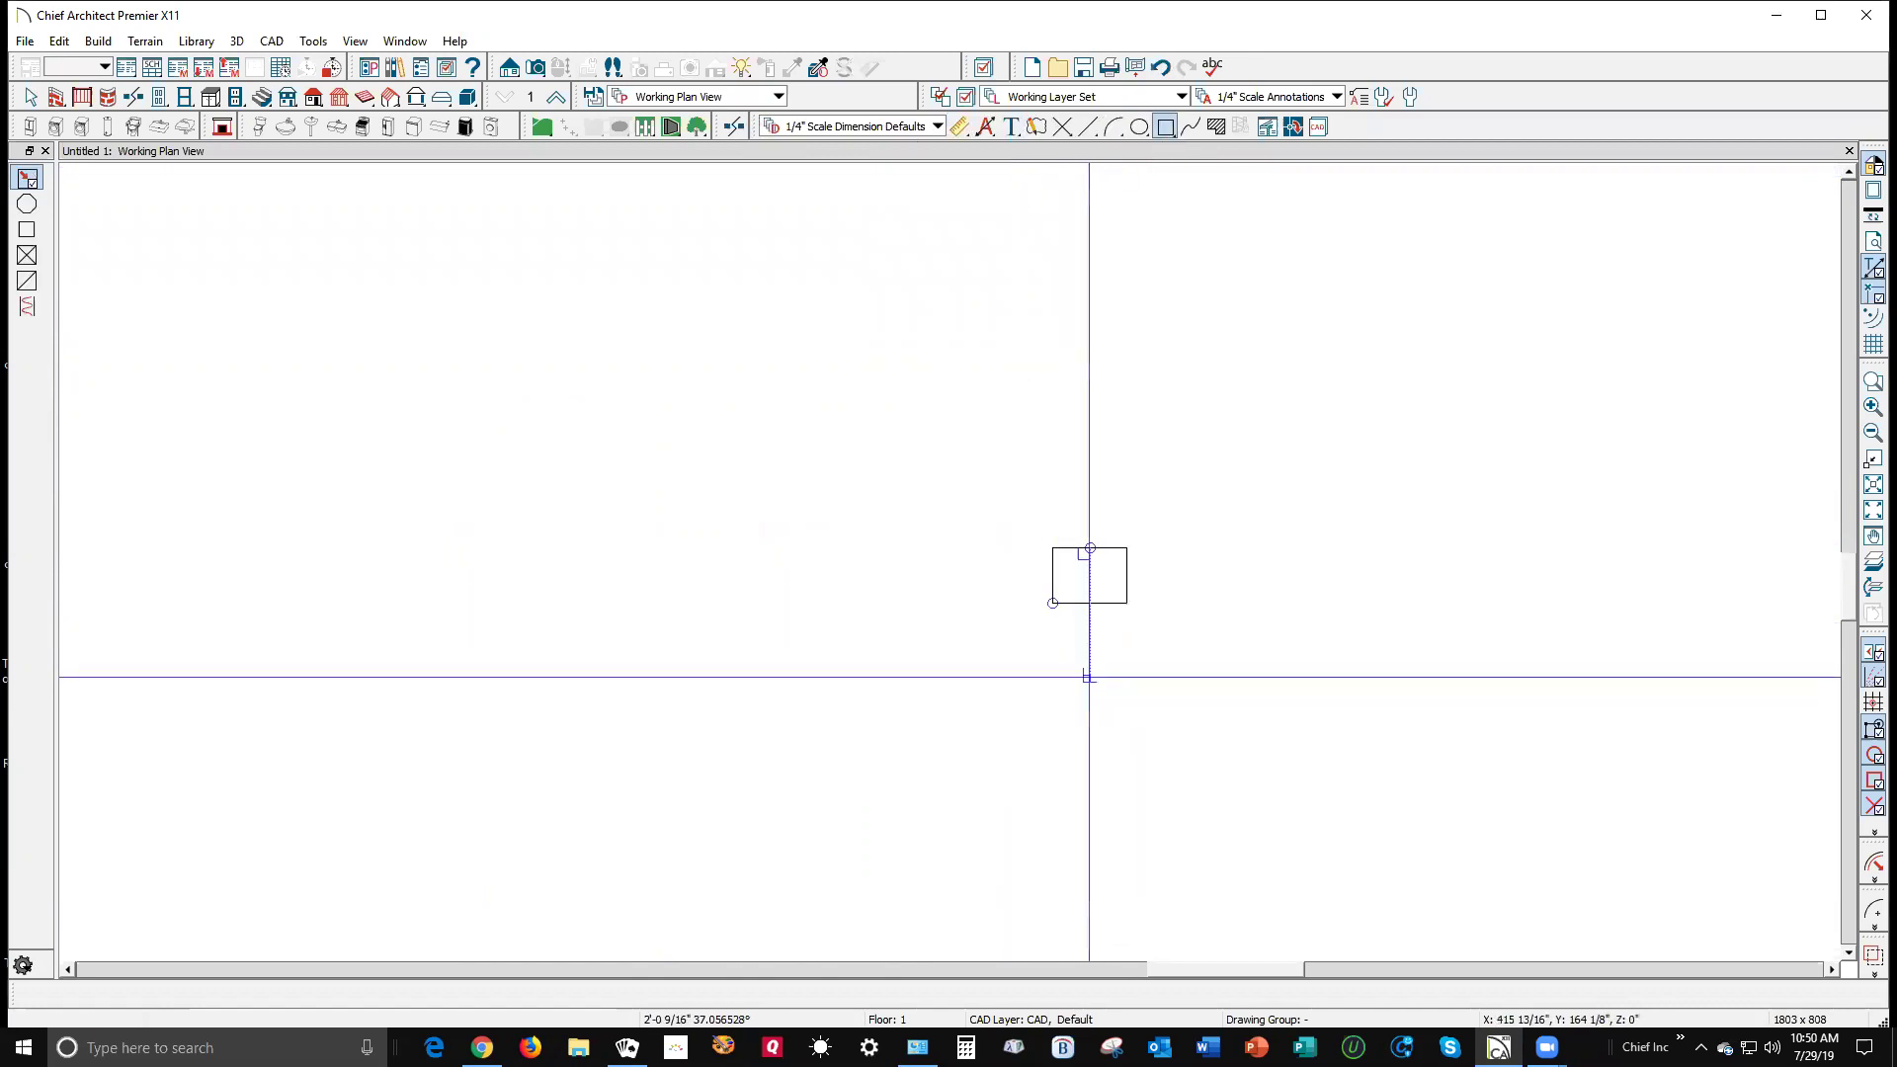
pyautogui.scroll(1, 1146, 608)
# Step: Set the rectangle's width to 3.5 inches
pyautogui.click(1122, 541)
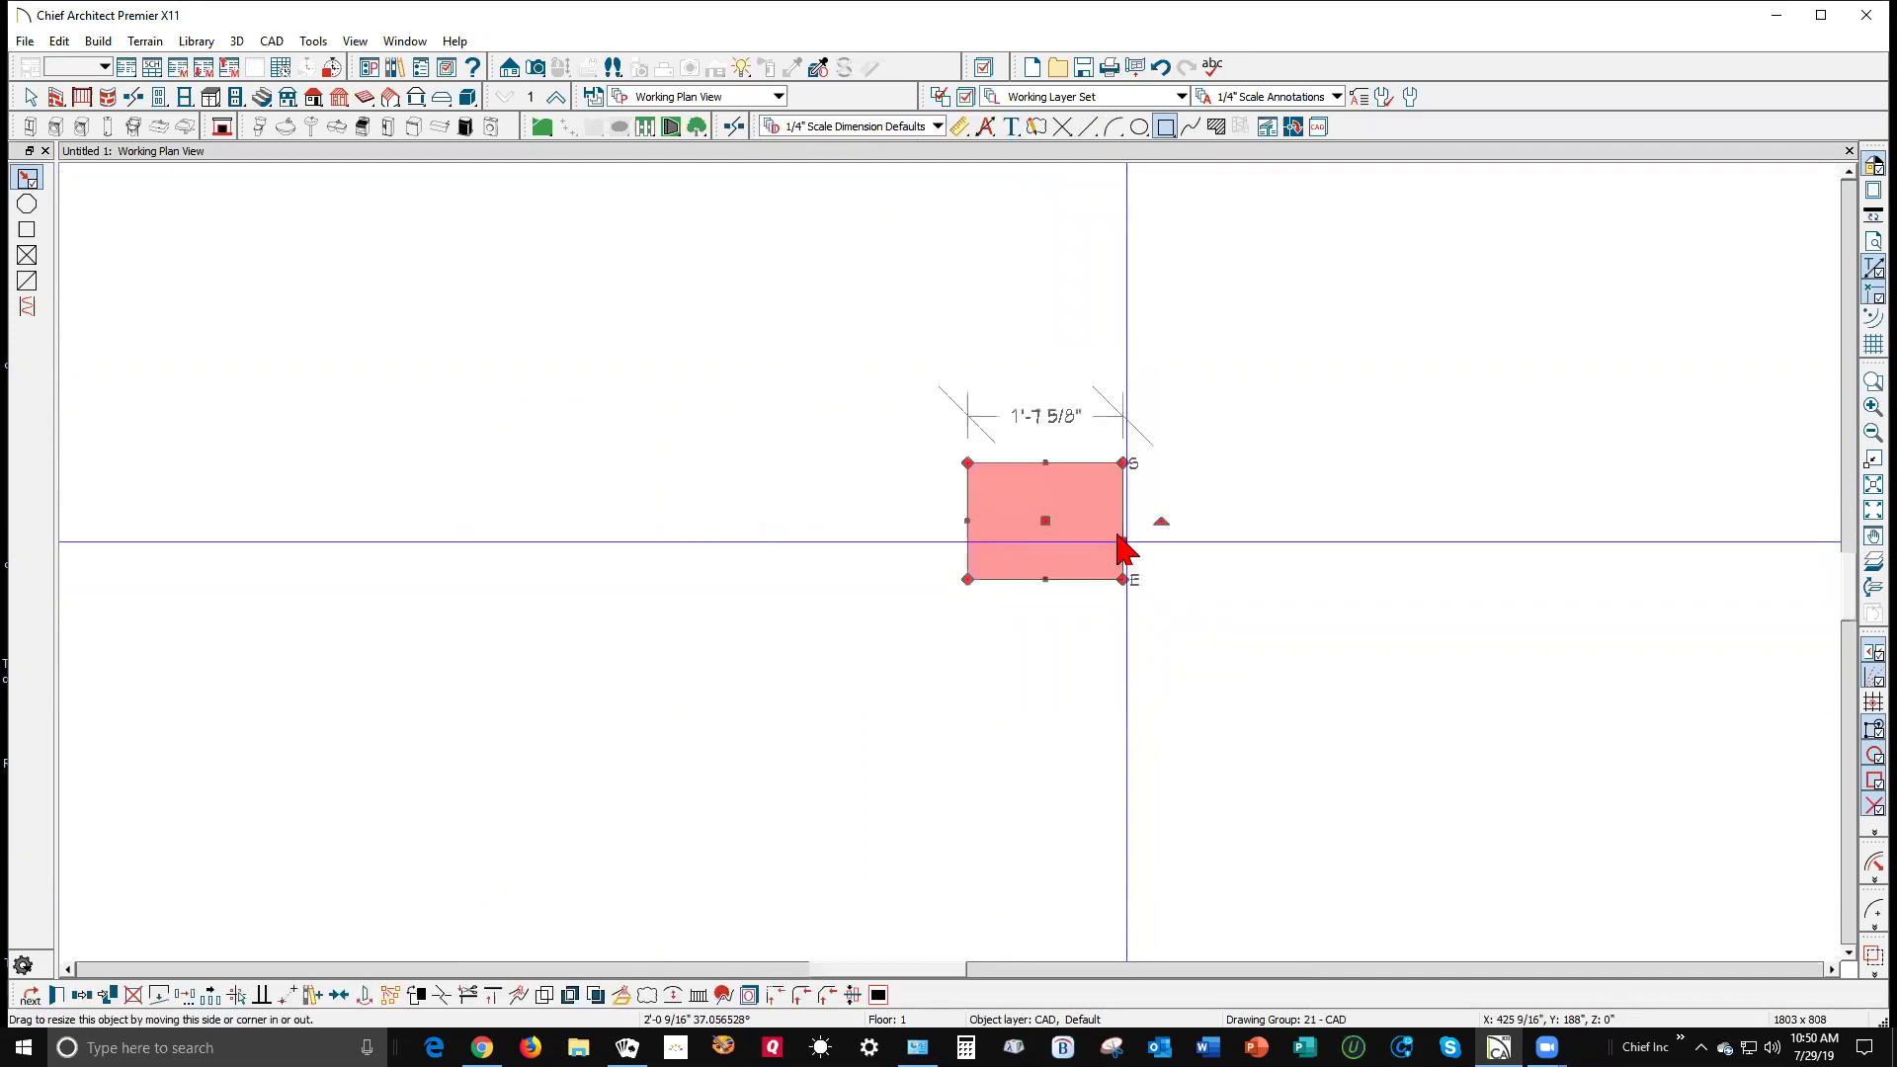
pyautogui.click(1059, 427)
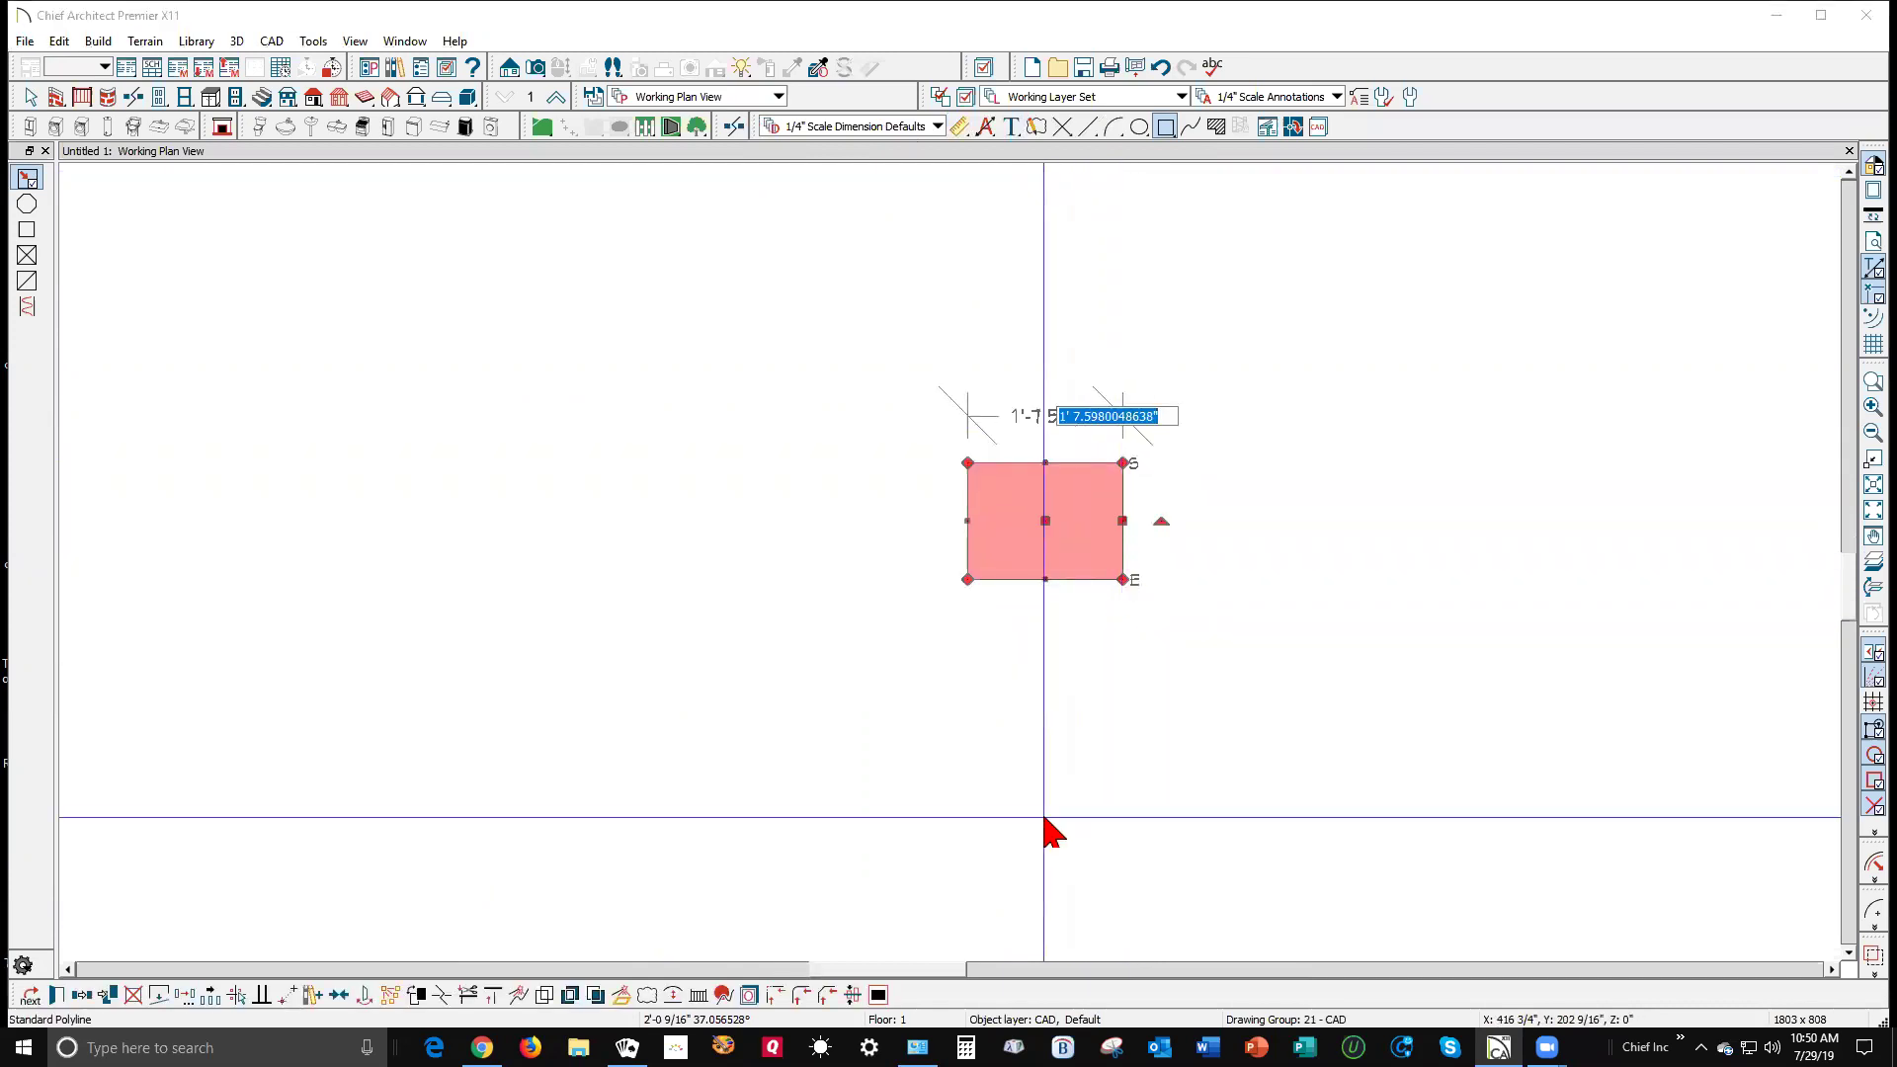
pyautogui.write('3')
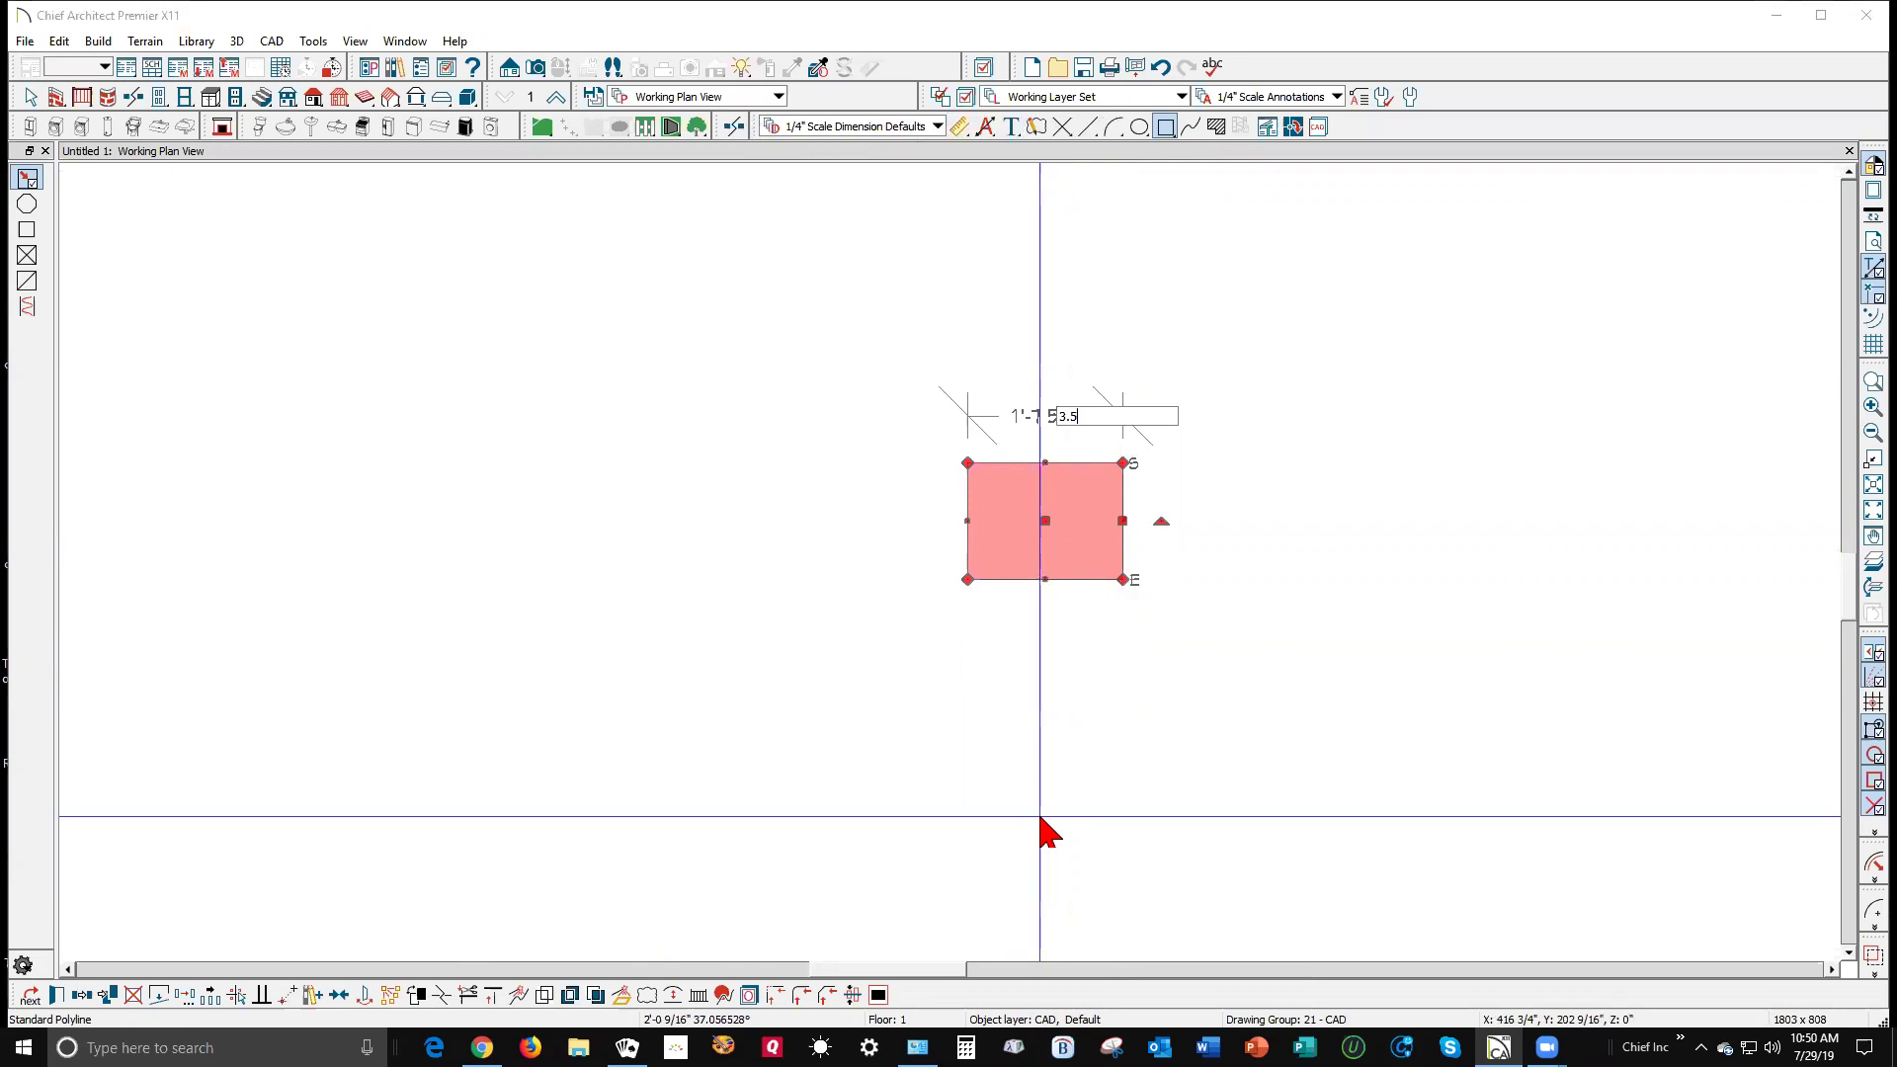
pyautogui.write('.5')
pyautogui.press('Return')
# Step: Set the rectangle's height to 1.5 inches
pyautogui.scroll(3, 957, 496)
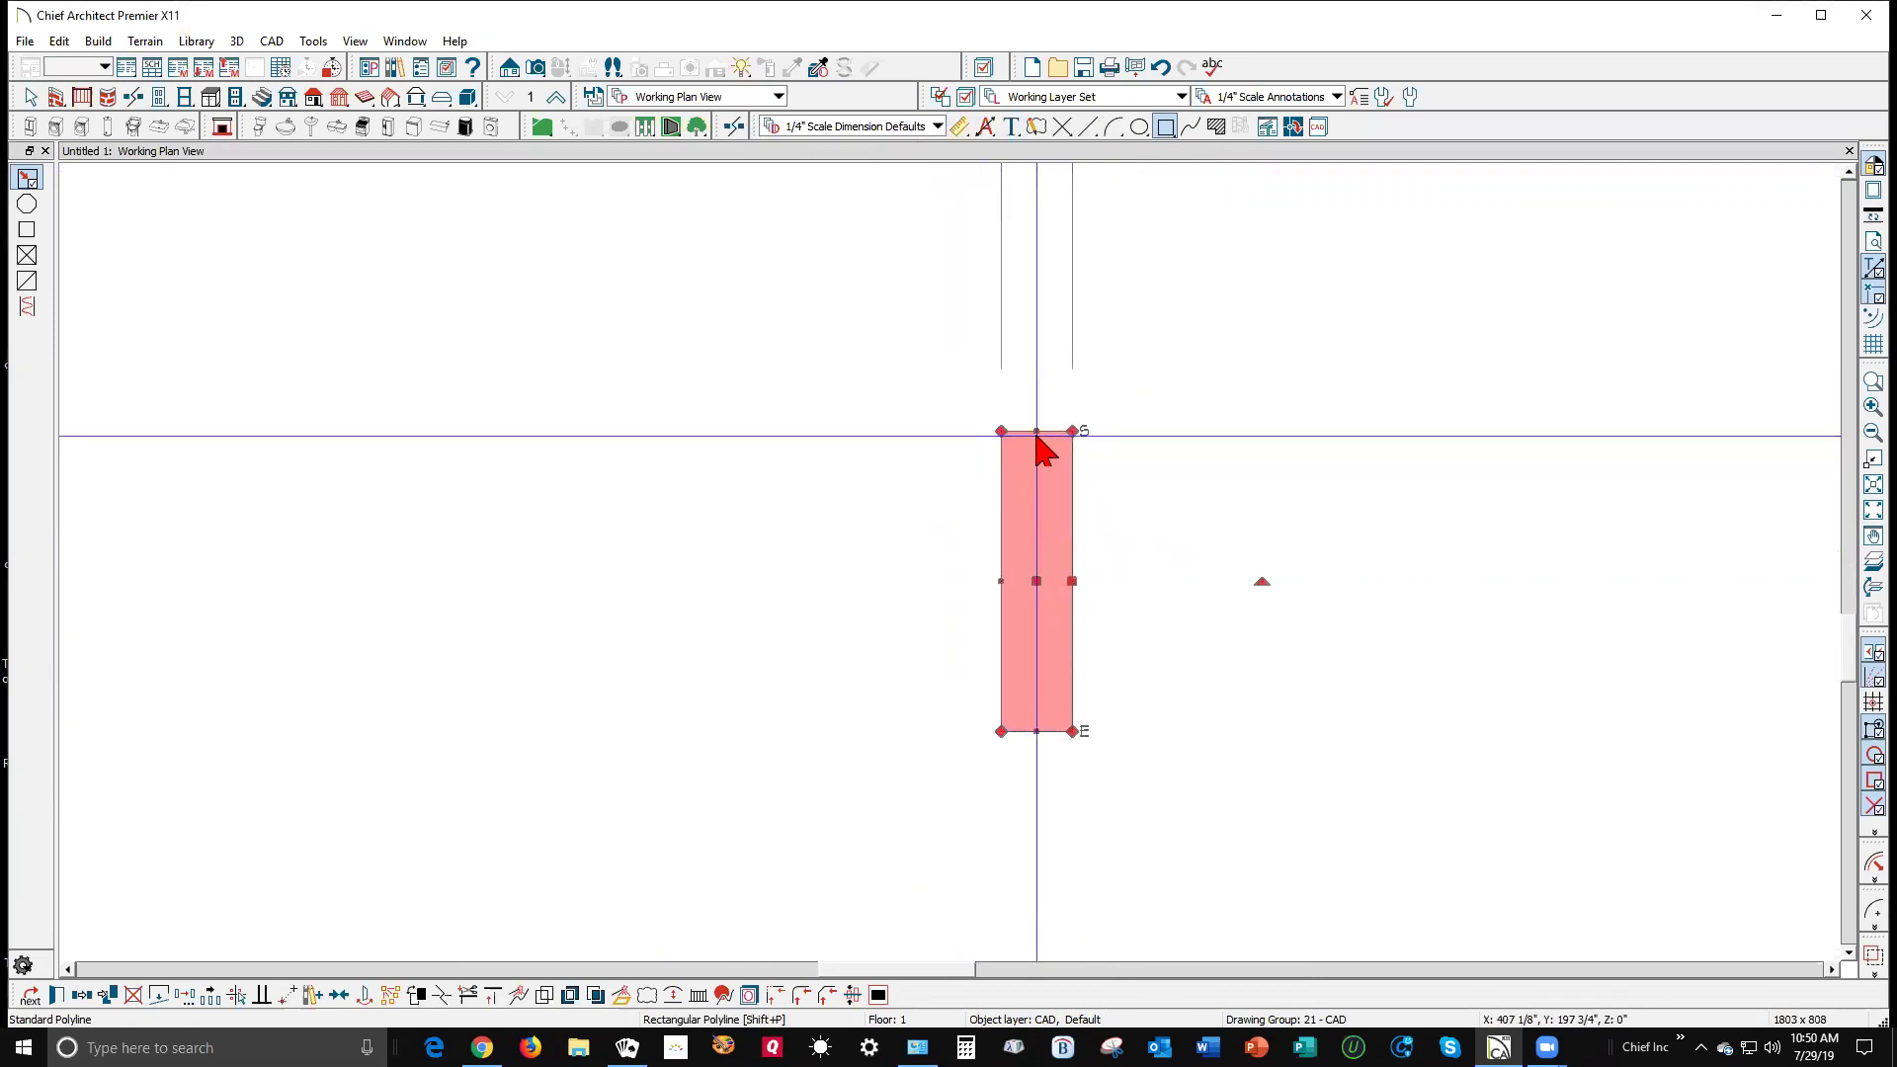
pyautogui.click(1034, 425)
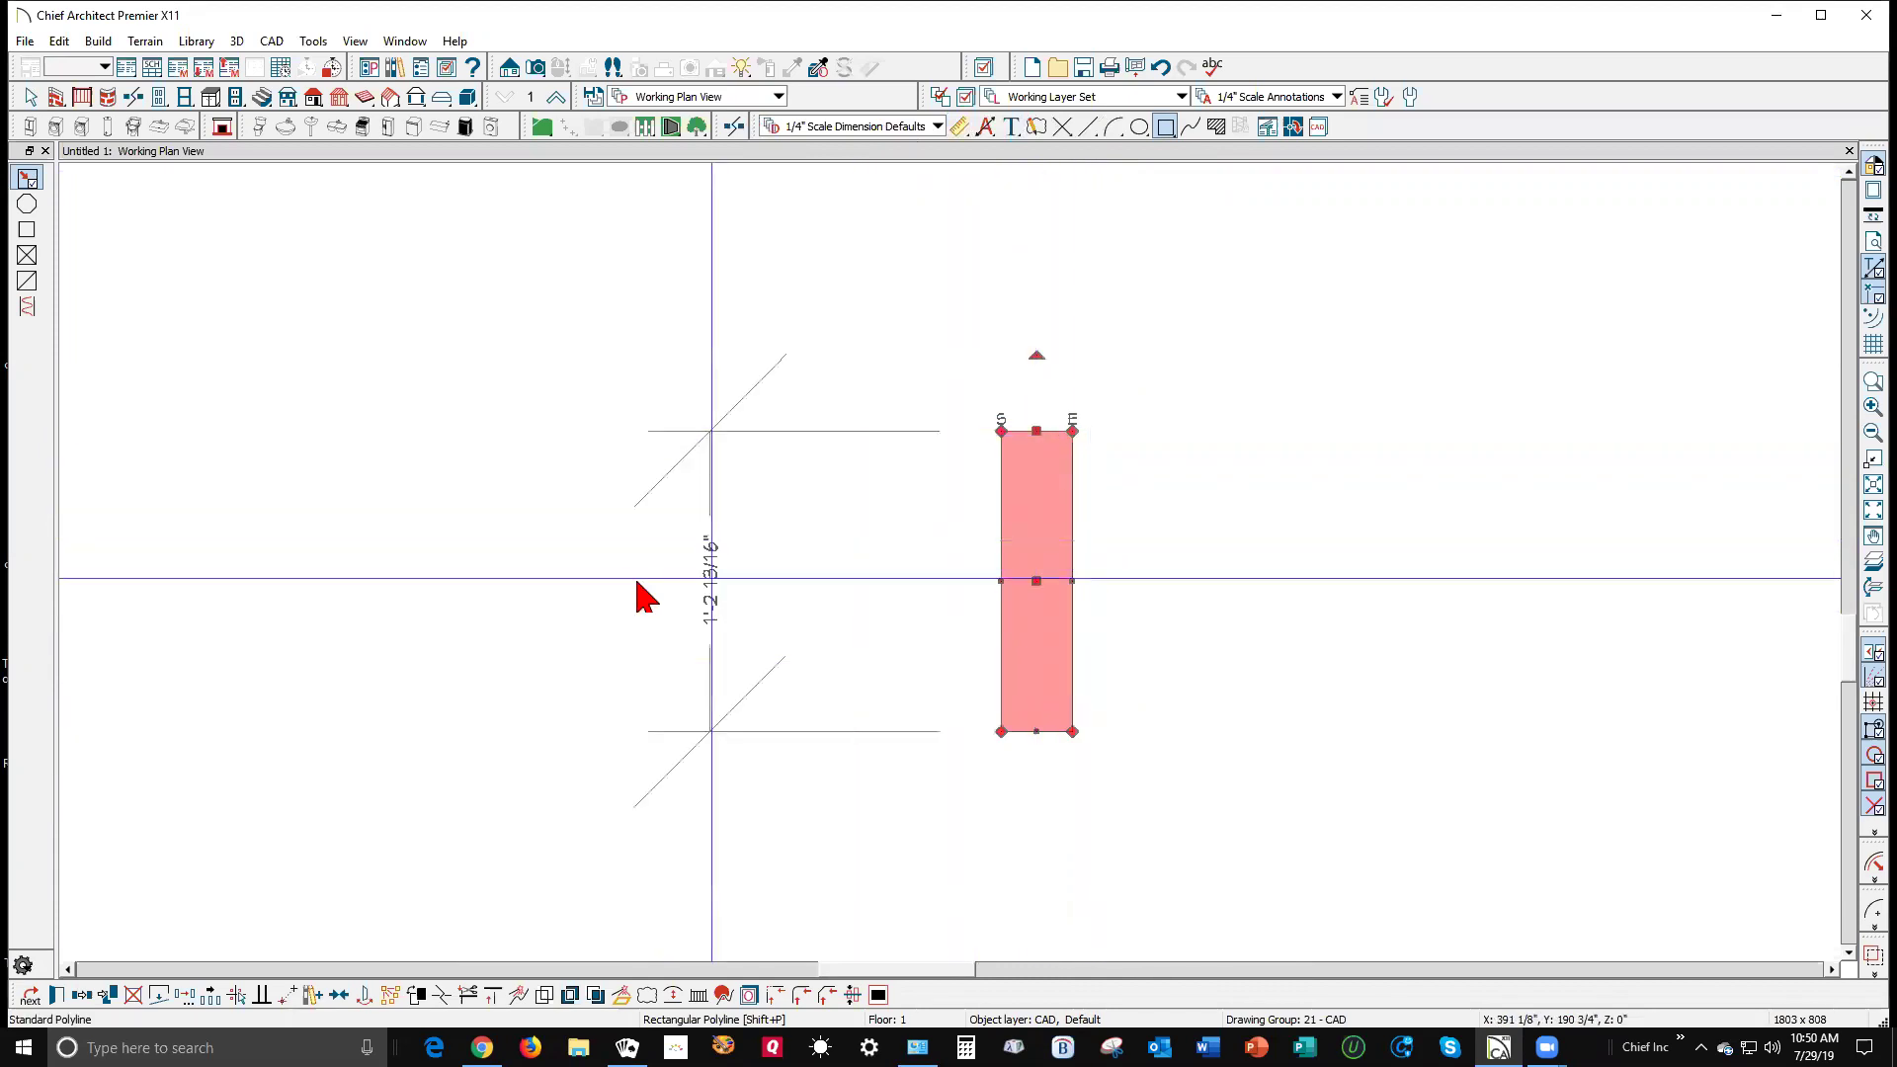
pyautogui.click(706, 596)
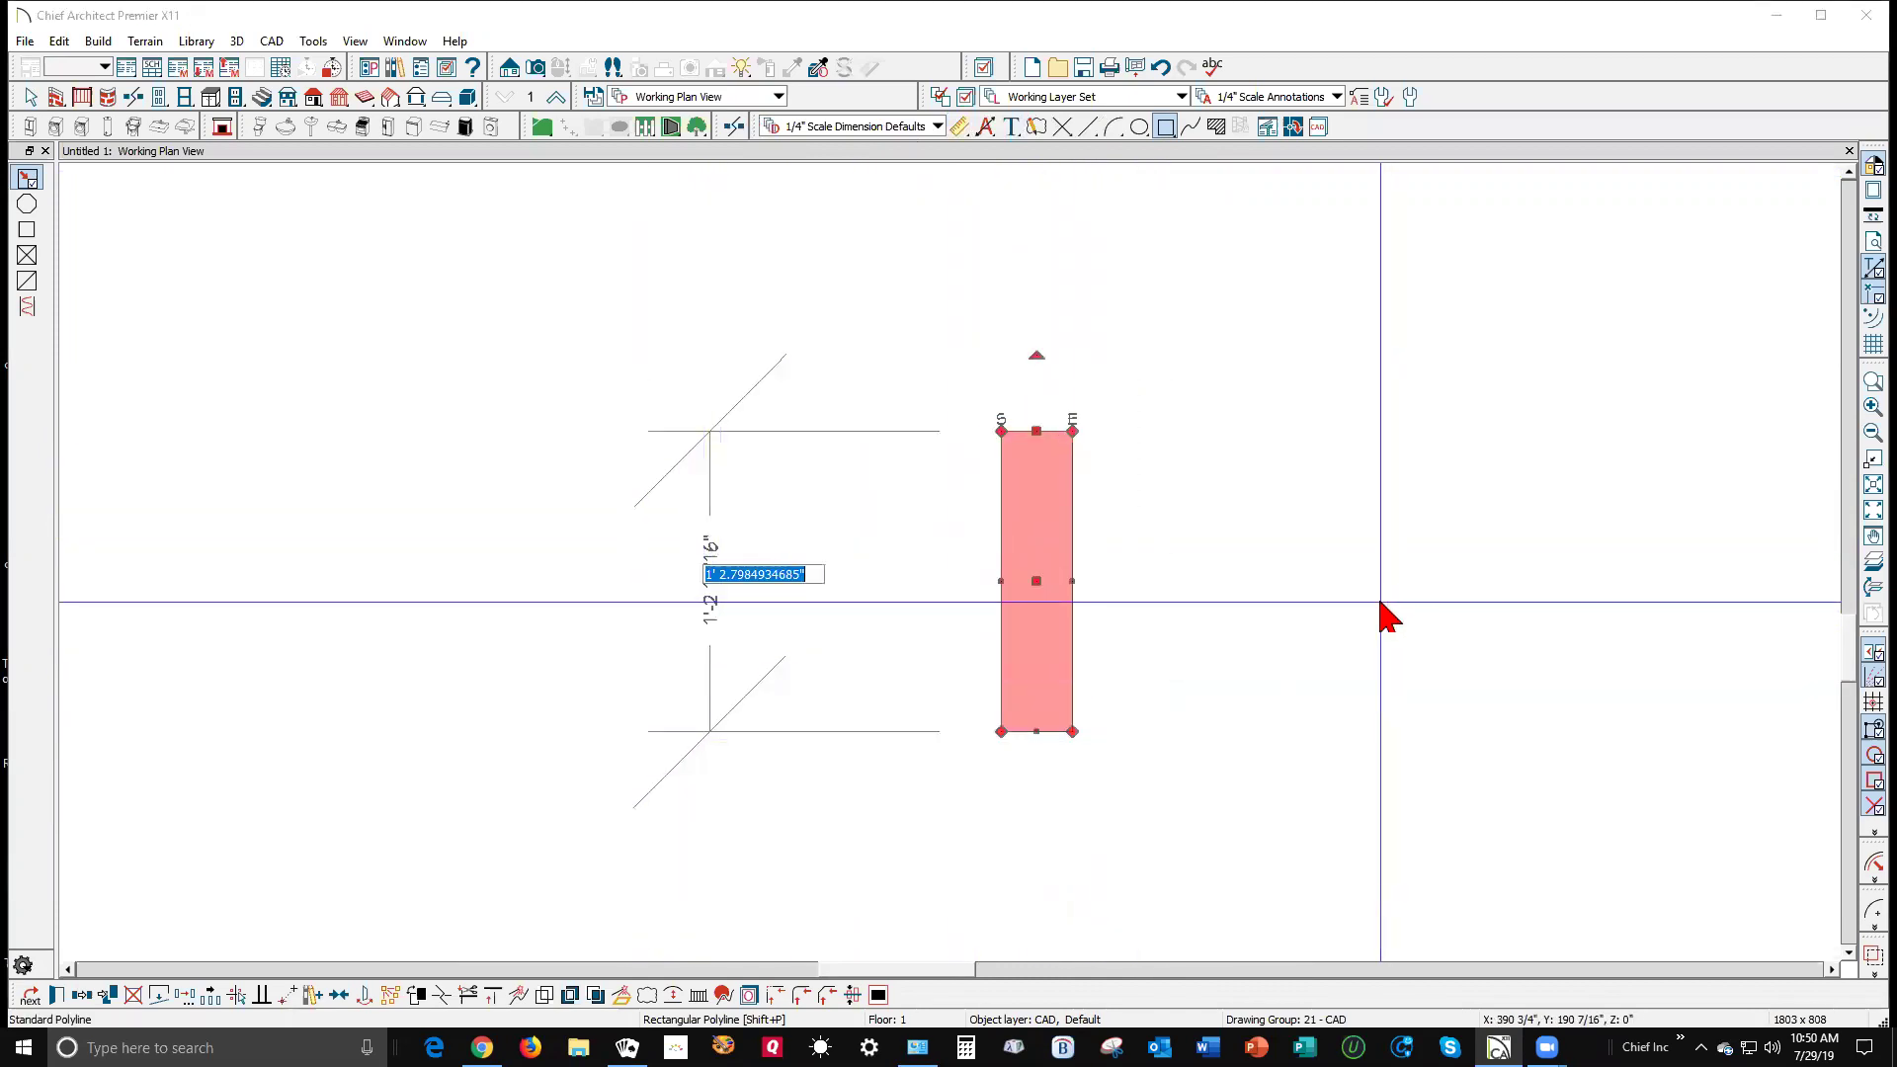
pyautogui.write('1')
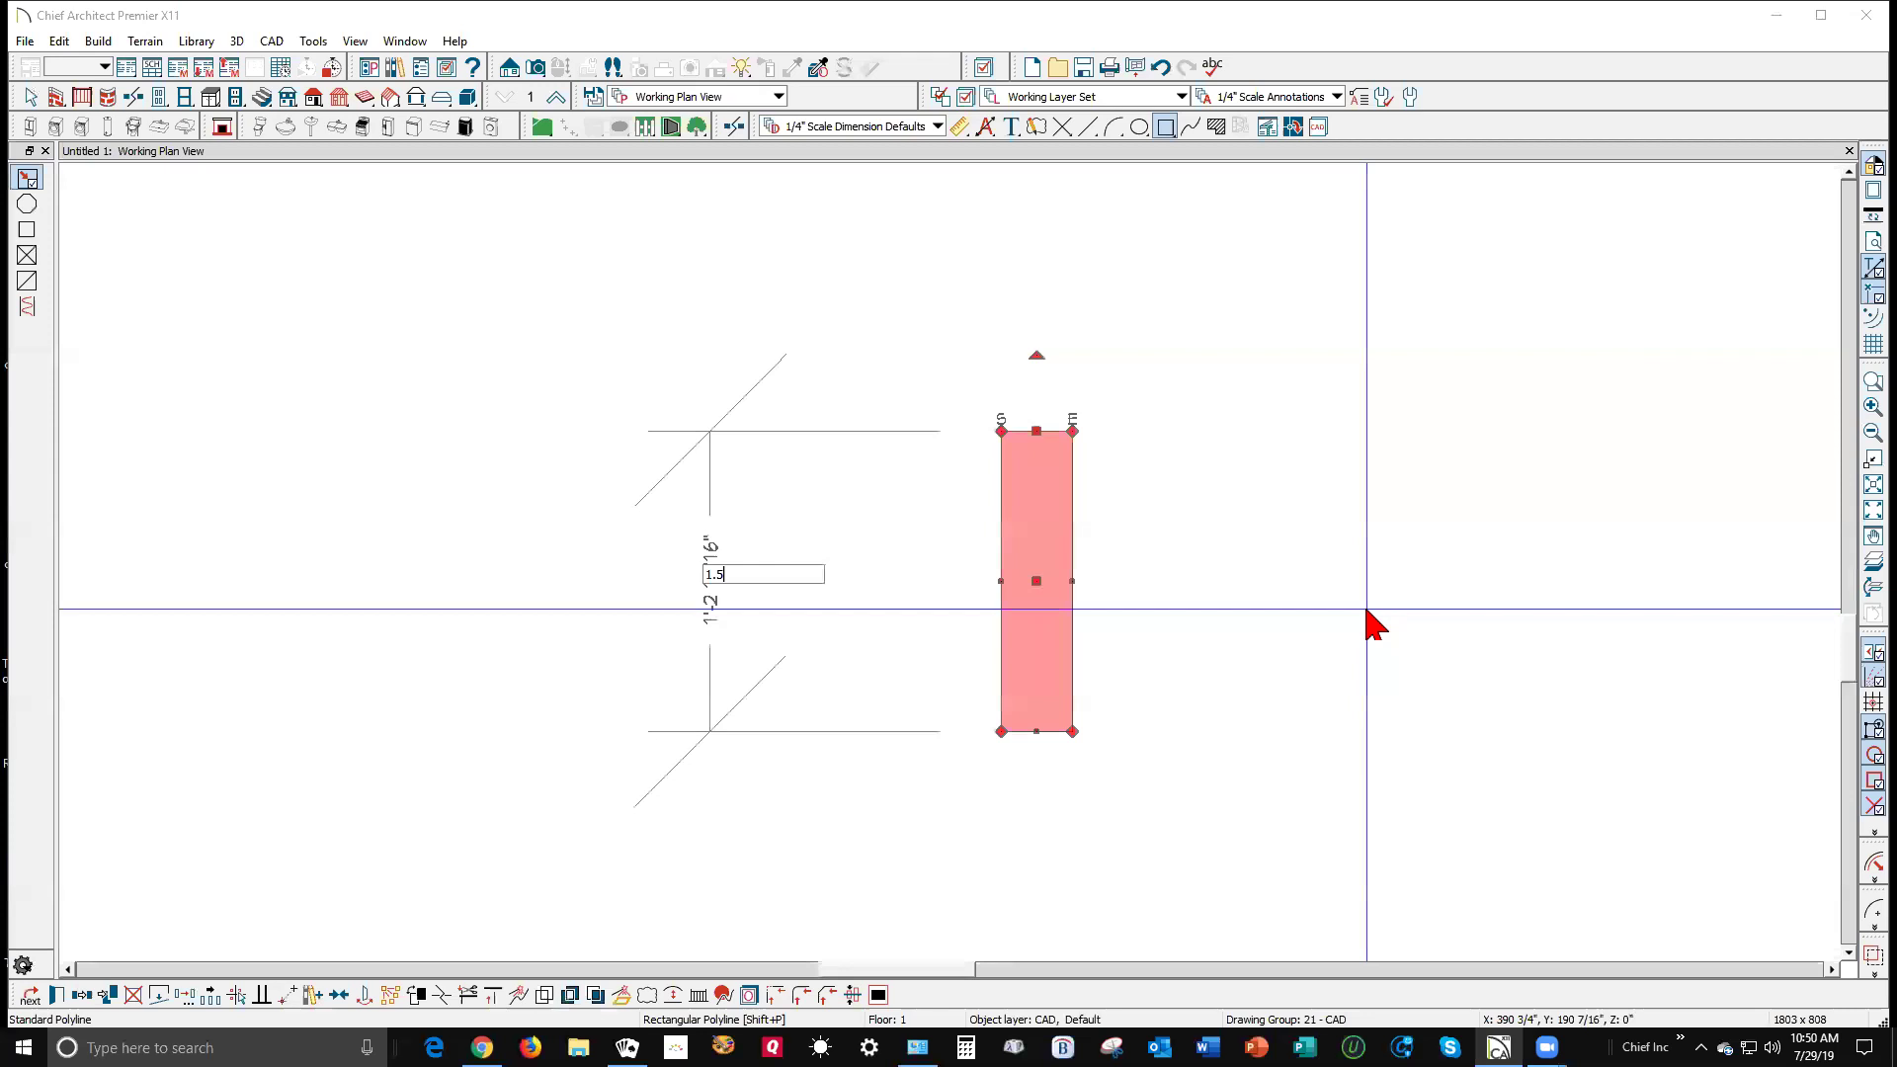
pyautogui.write('.5')
pyautogui.press('Return')
# Step: Convert the rectangle's top edge to an arc and raise it so the profile is about 2 7/16" high overall
pyautogui.scroll(3, 1047, 761)
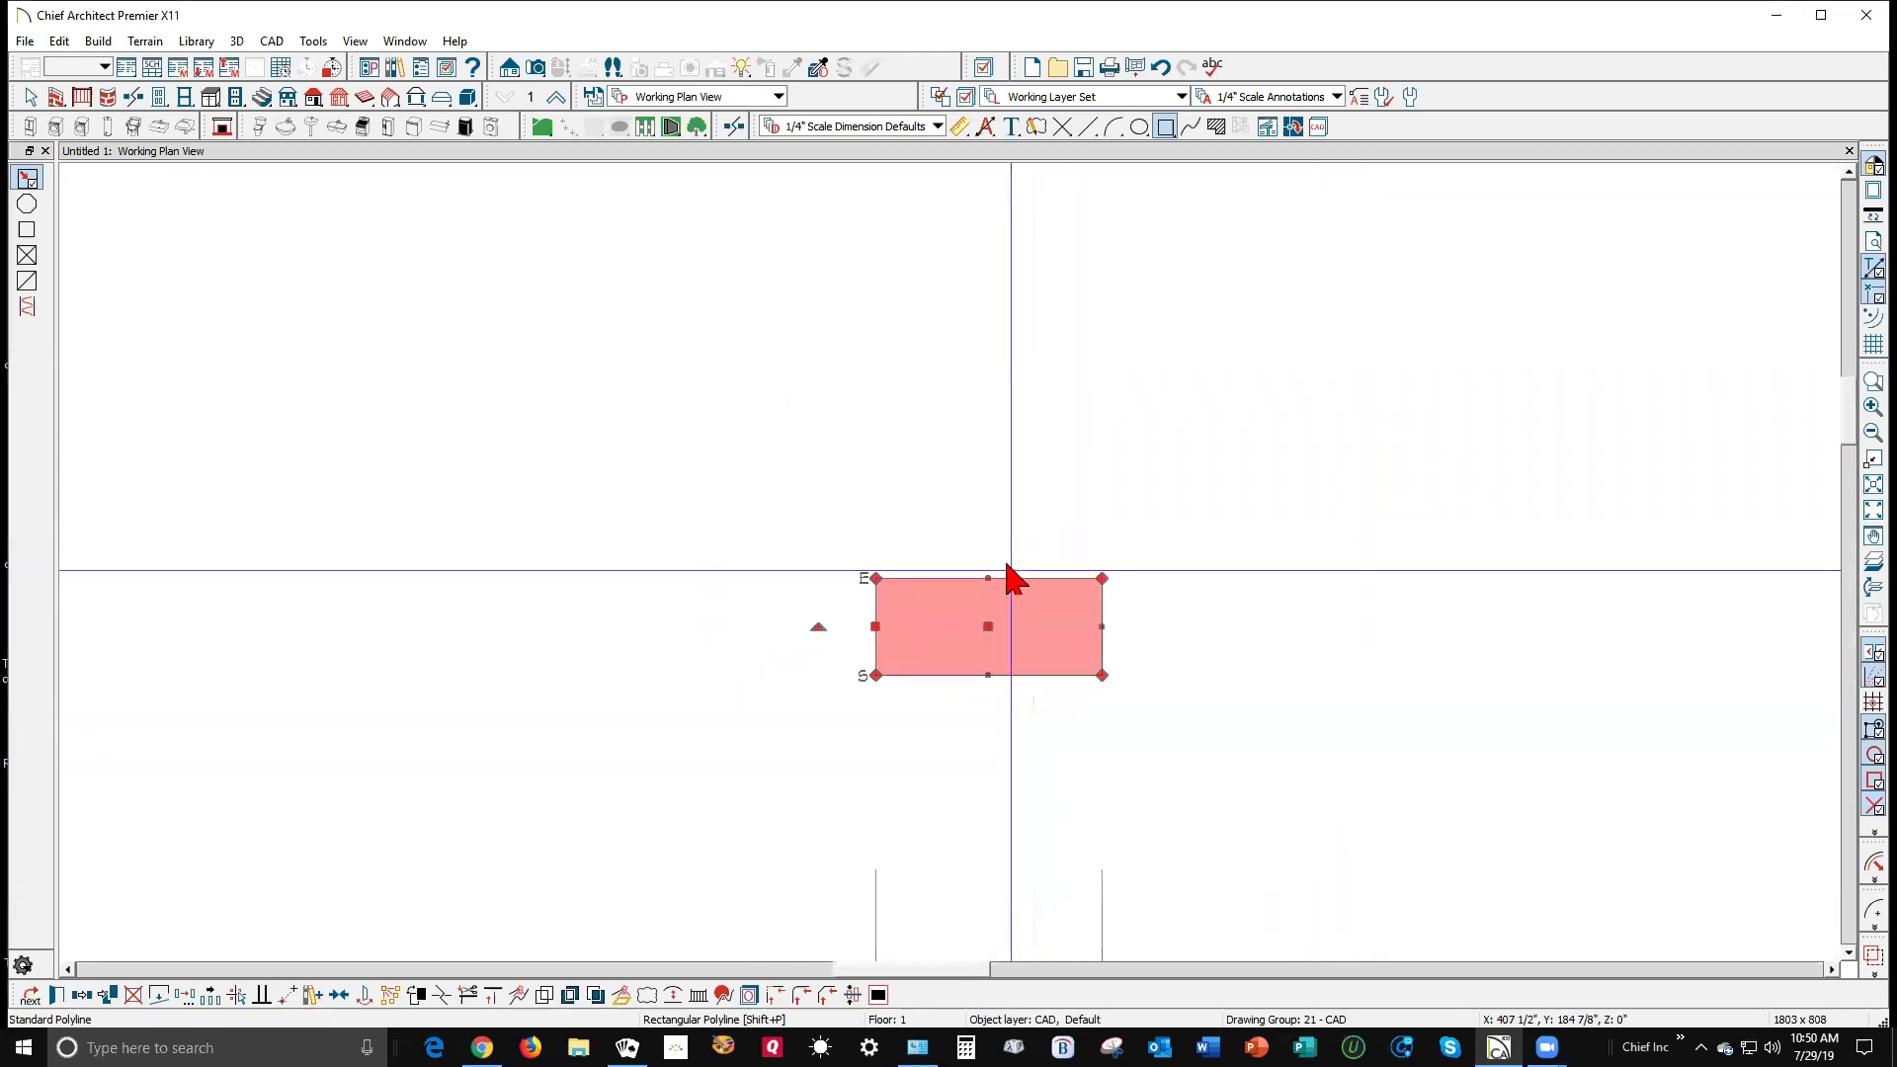
pyautogui.click(1001, 578)
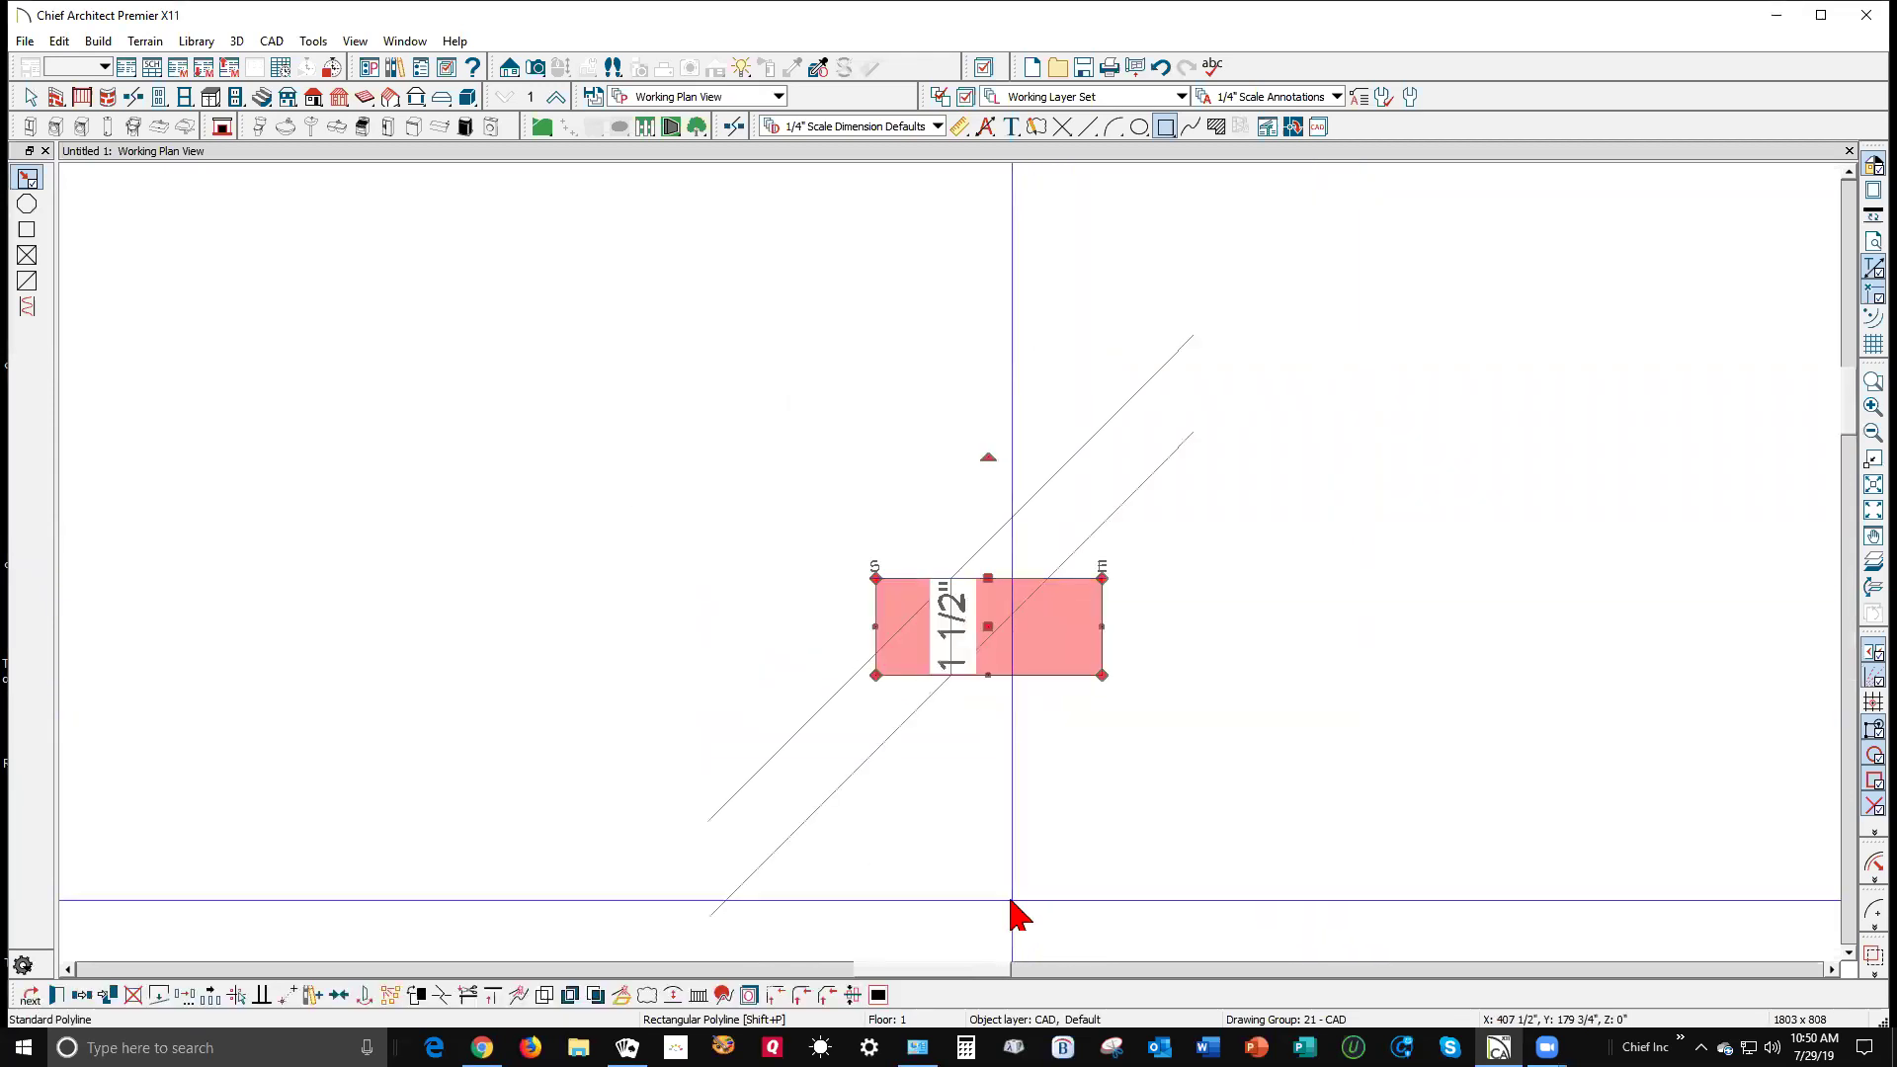
pyautogui.click(673, 994)
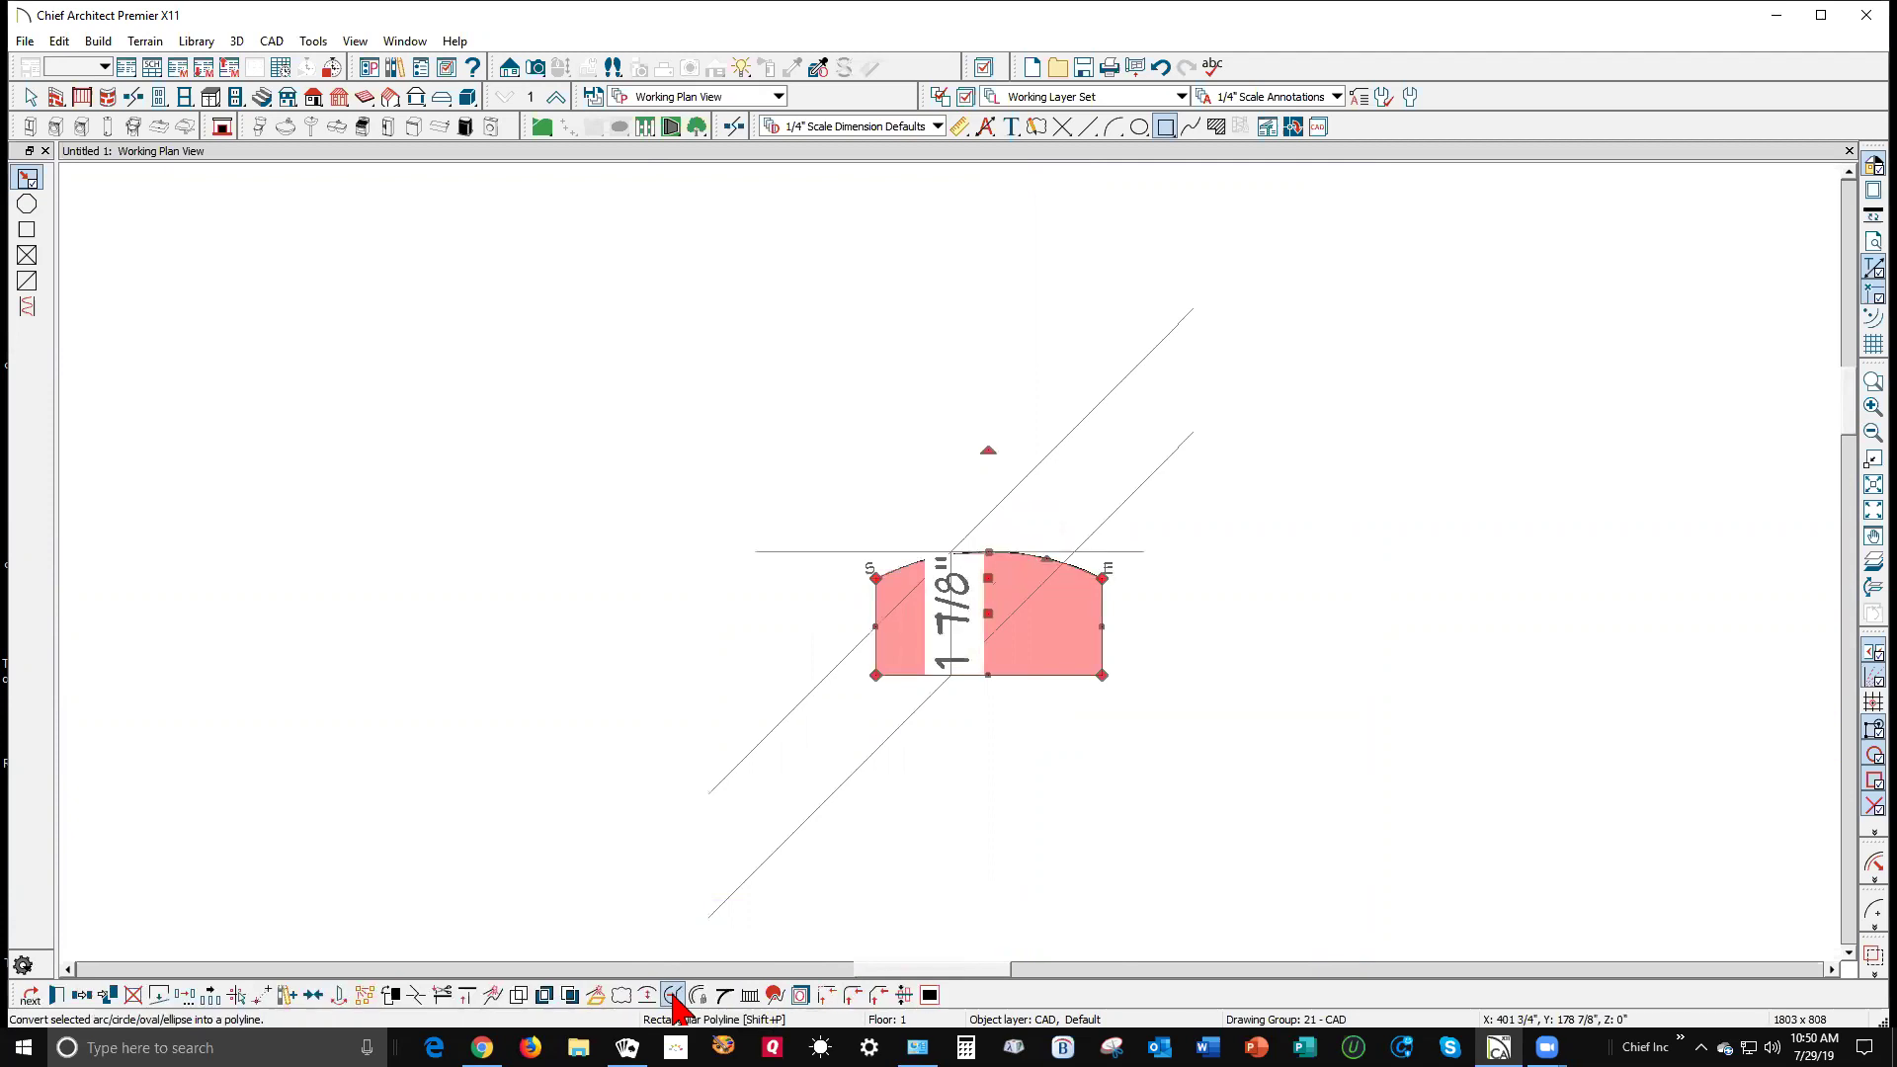
pyautogui.moveTo(1046, 560); pyautogui.dragTo(1047, 530)
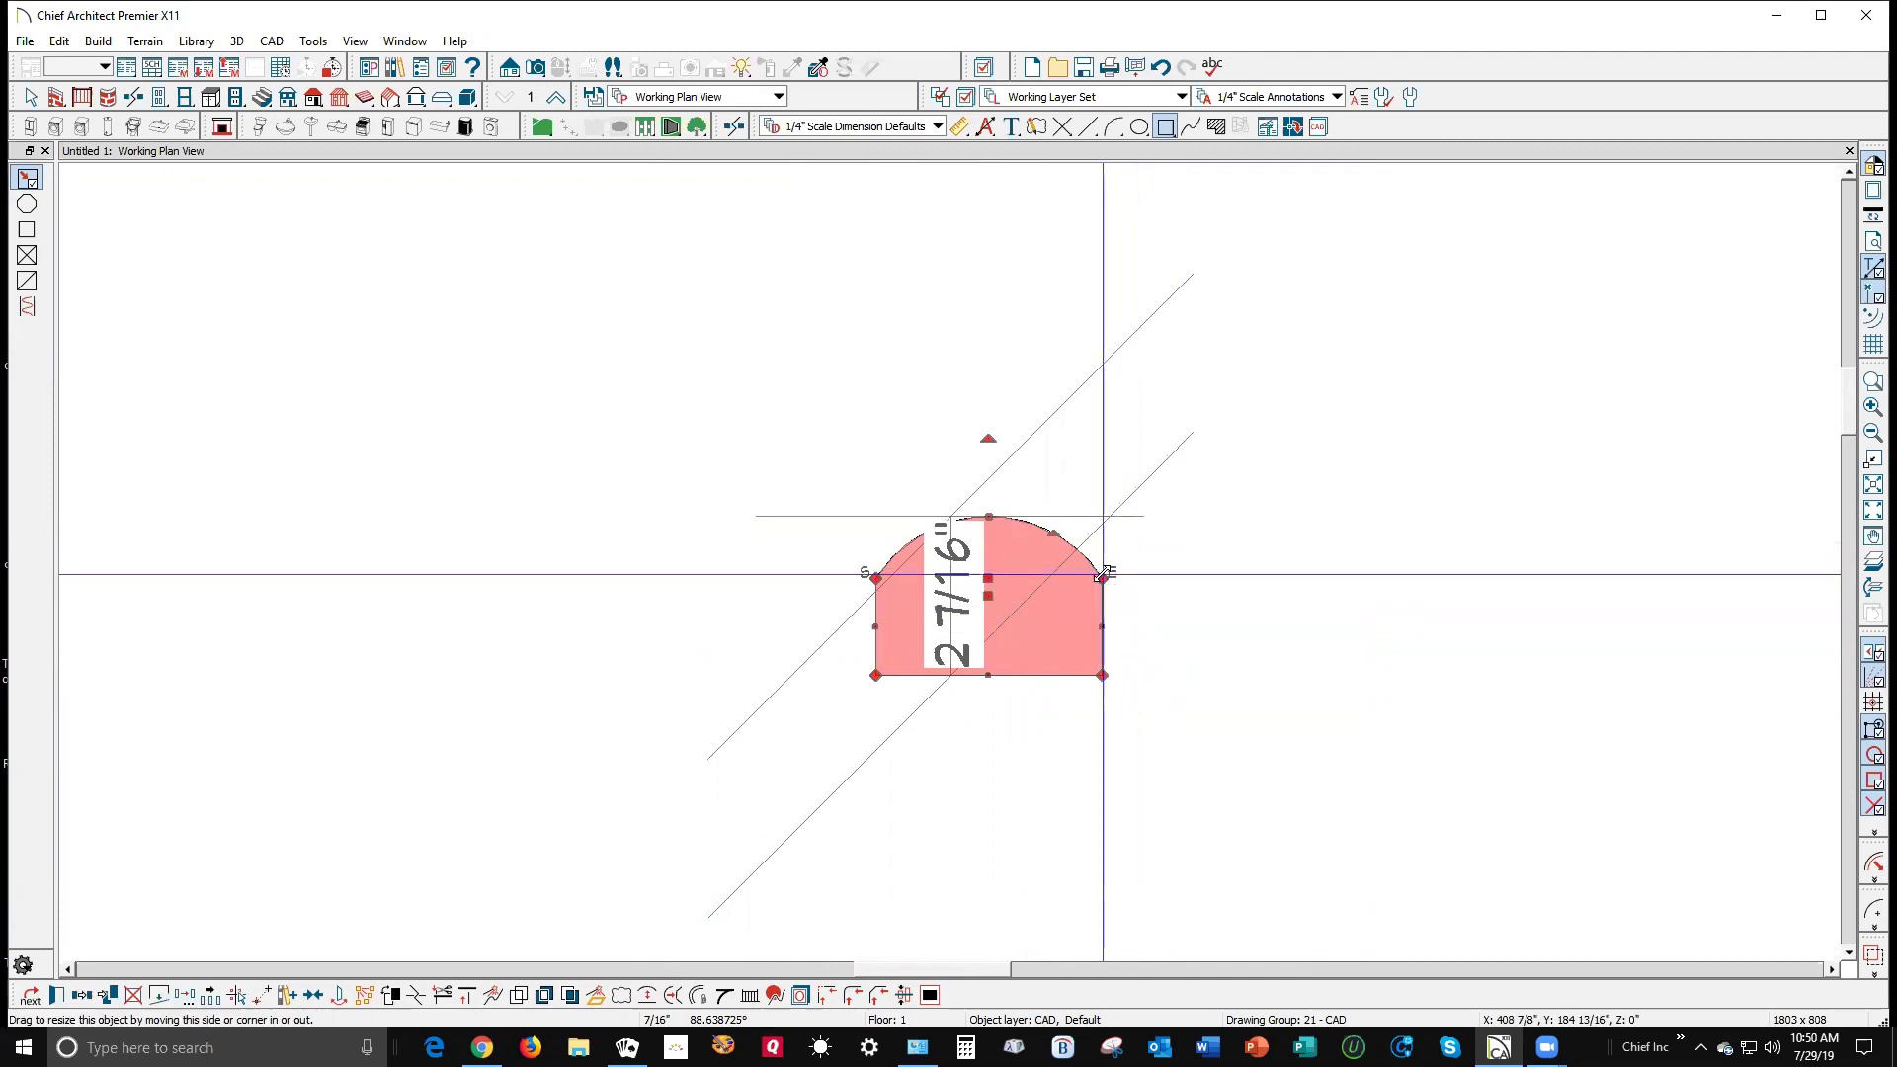
# Step: Convert the profile's two vertical side edges to outward-curving arcs, leaving the bottom edge straight
pyautogui.click(1104, 650)
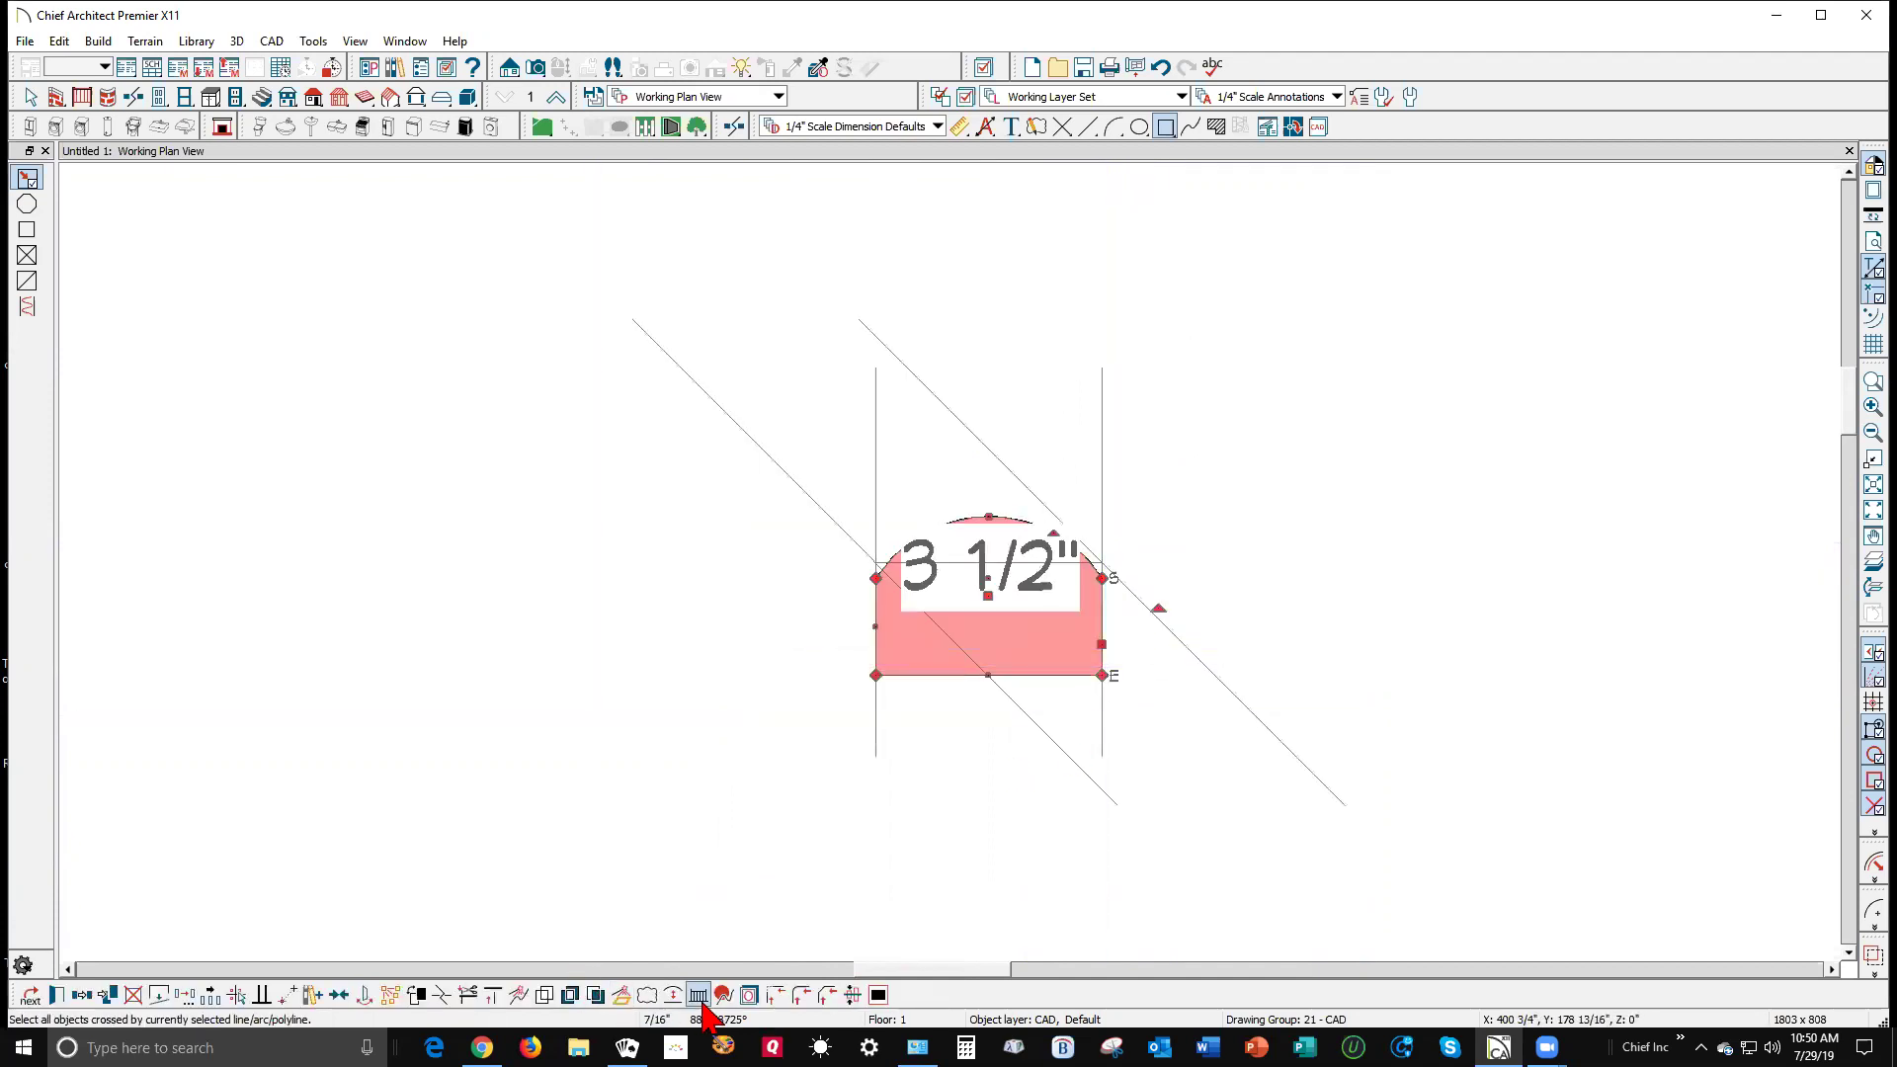
pyautogui.click(673, 993)
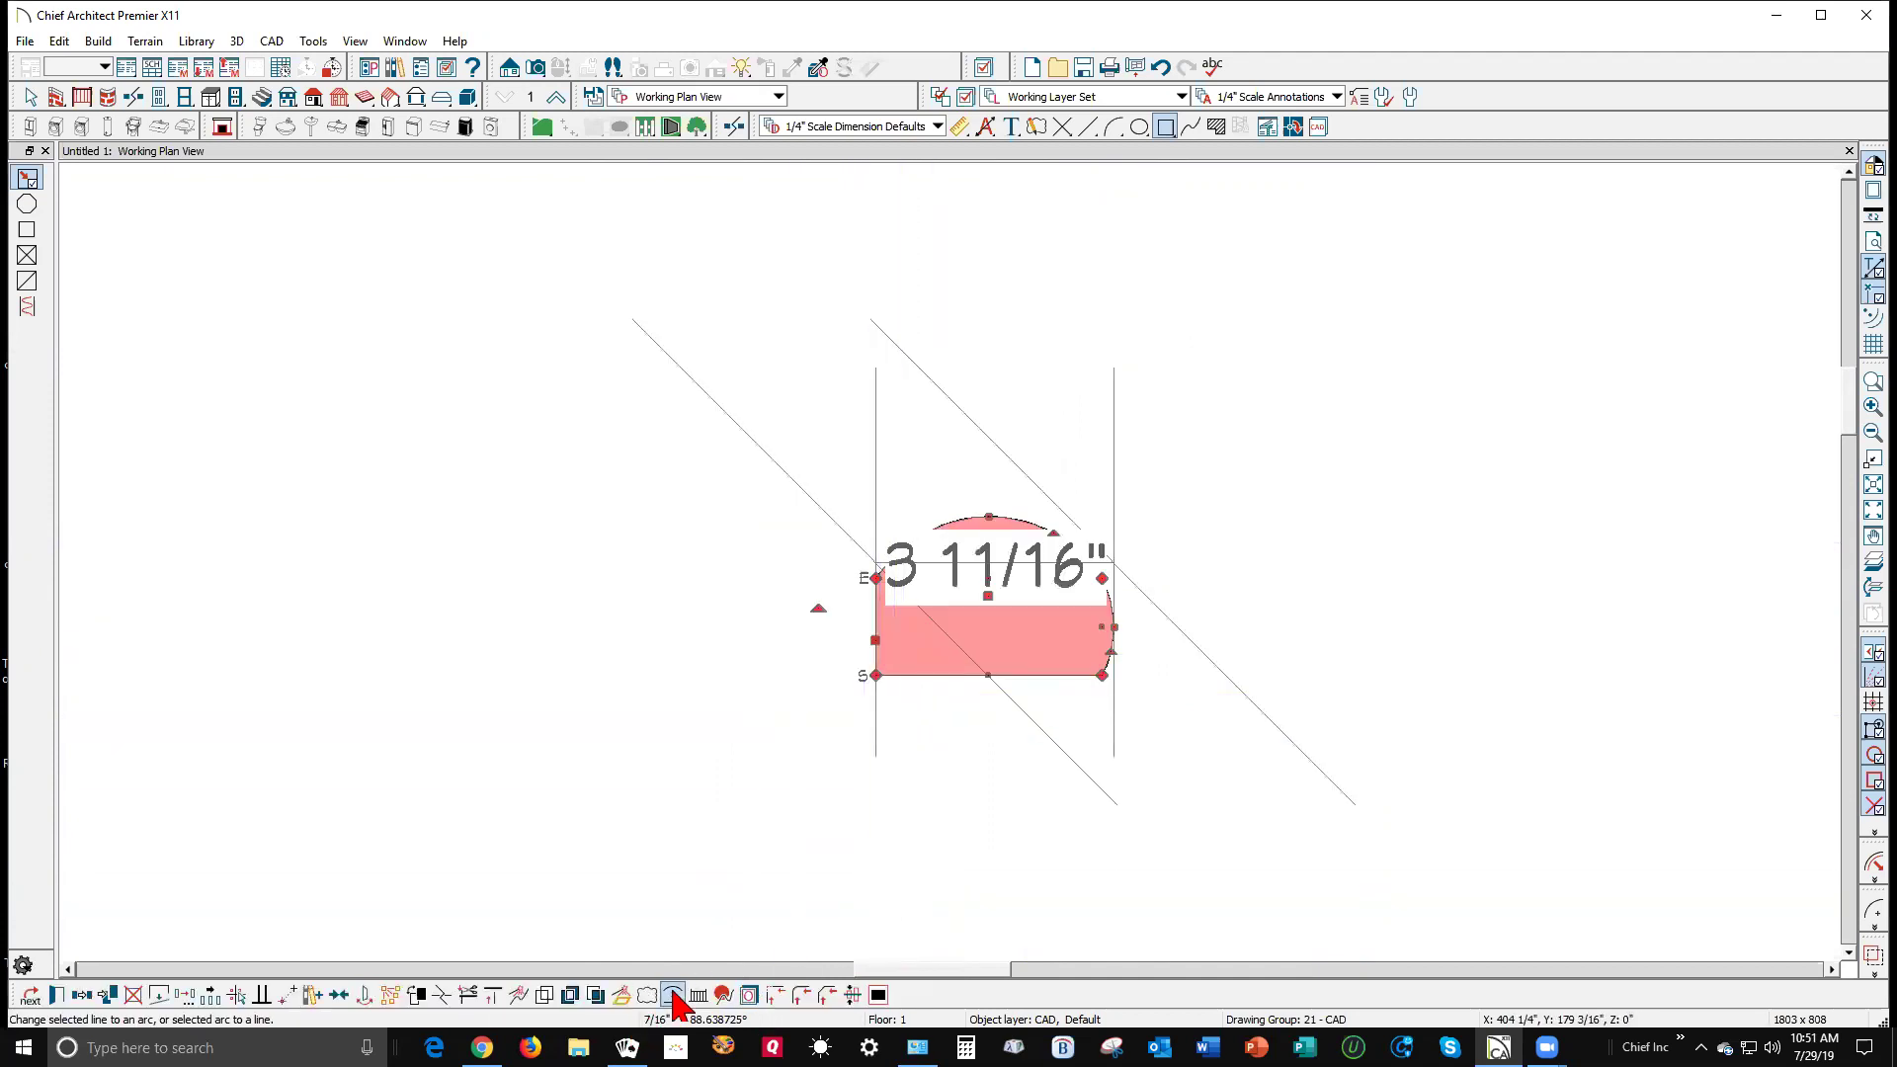
pyautogui.click(675, 992)
pyautogui.click(868, 831)
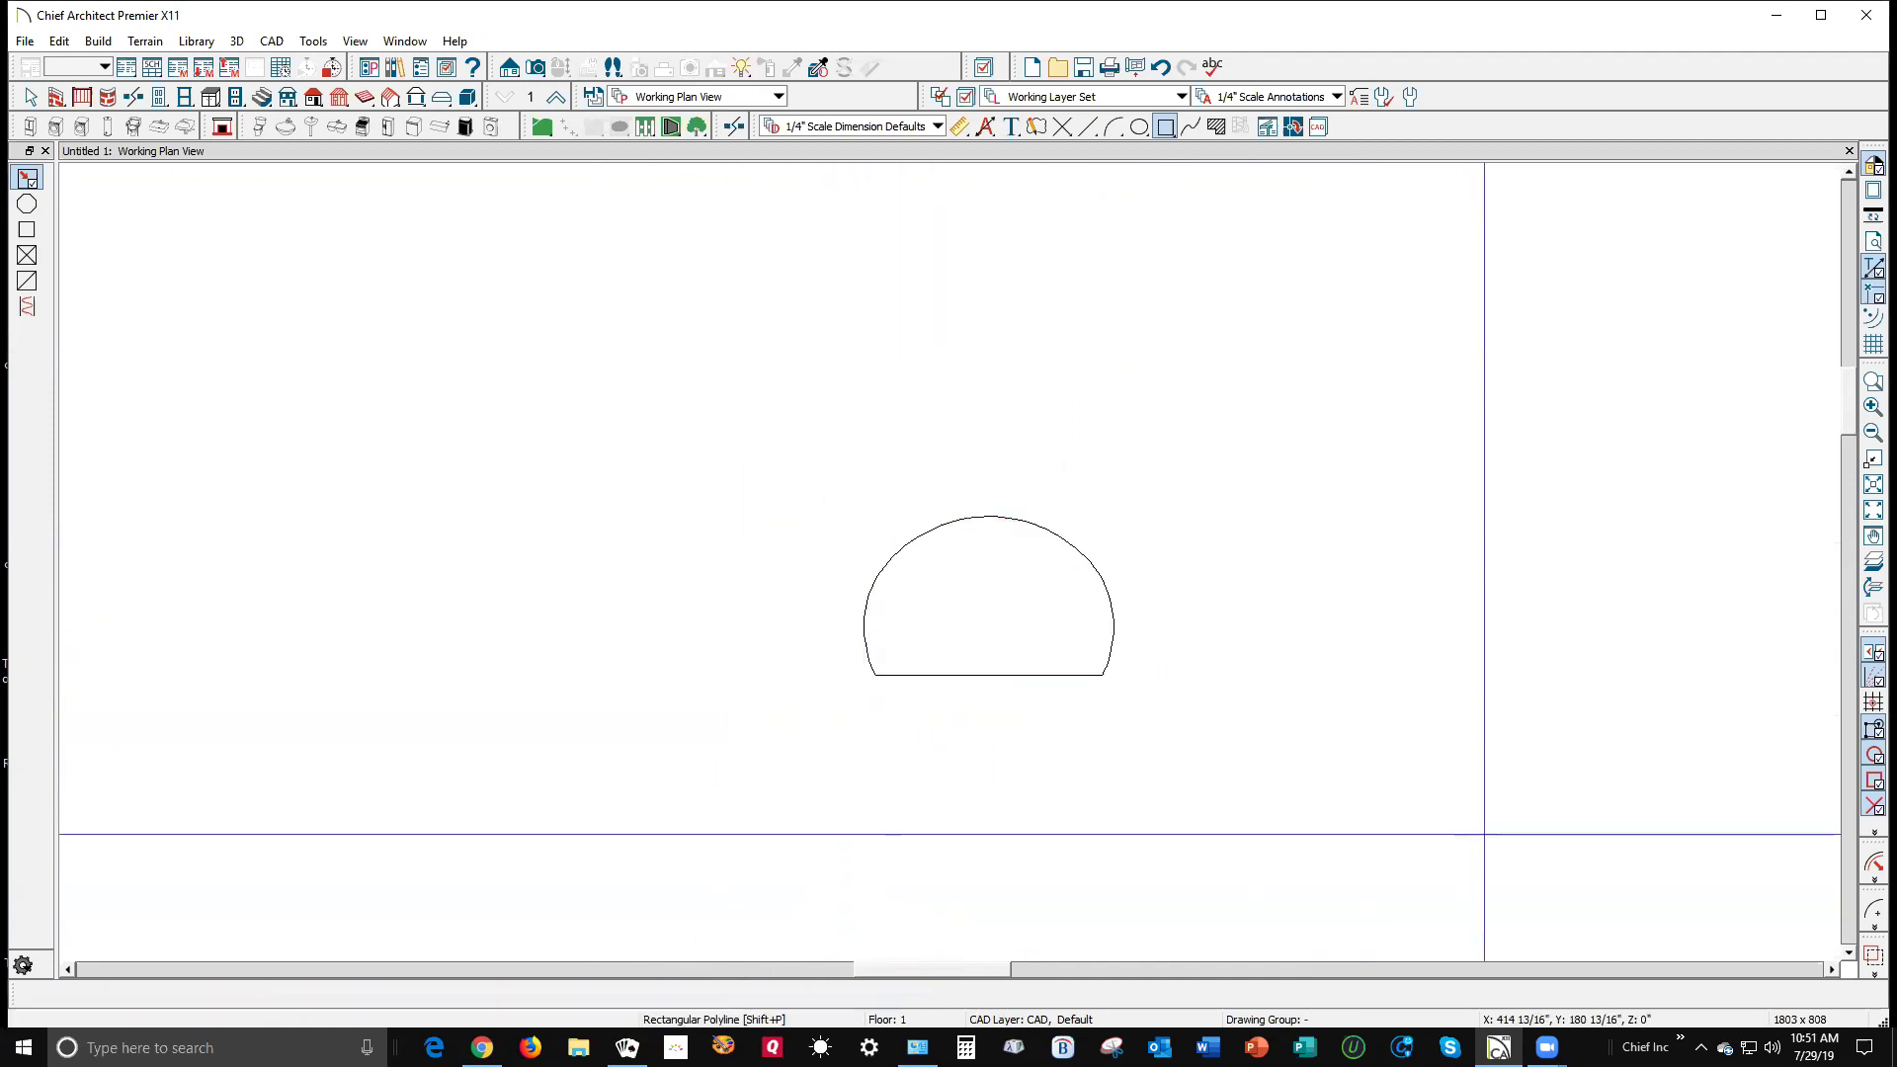
# Step: Add the rounded profile to the library as a molding and rename it "Curved rail"
pyautogui.rightClick(1111, 668)
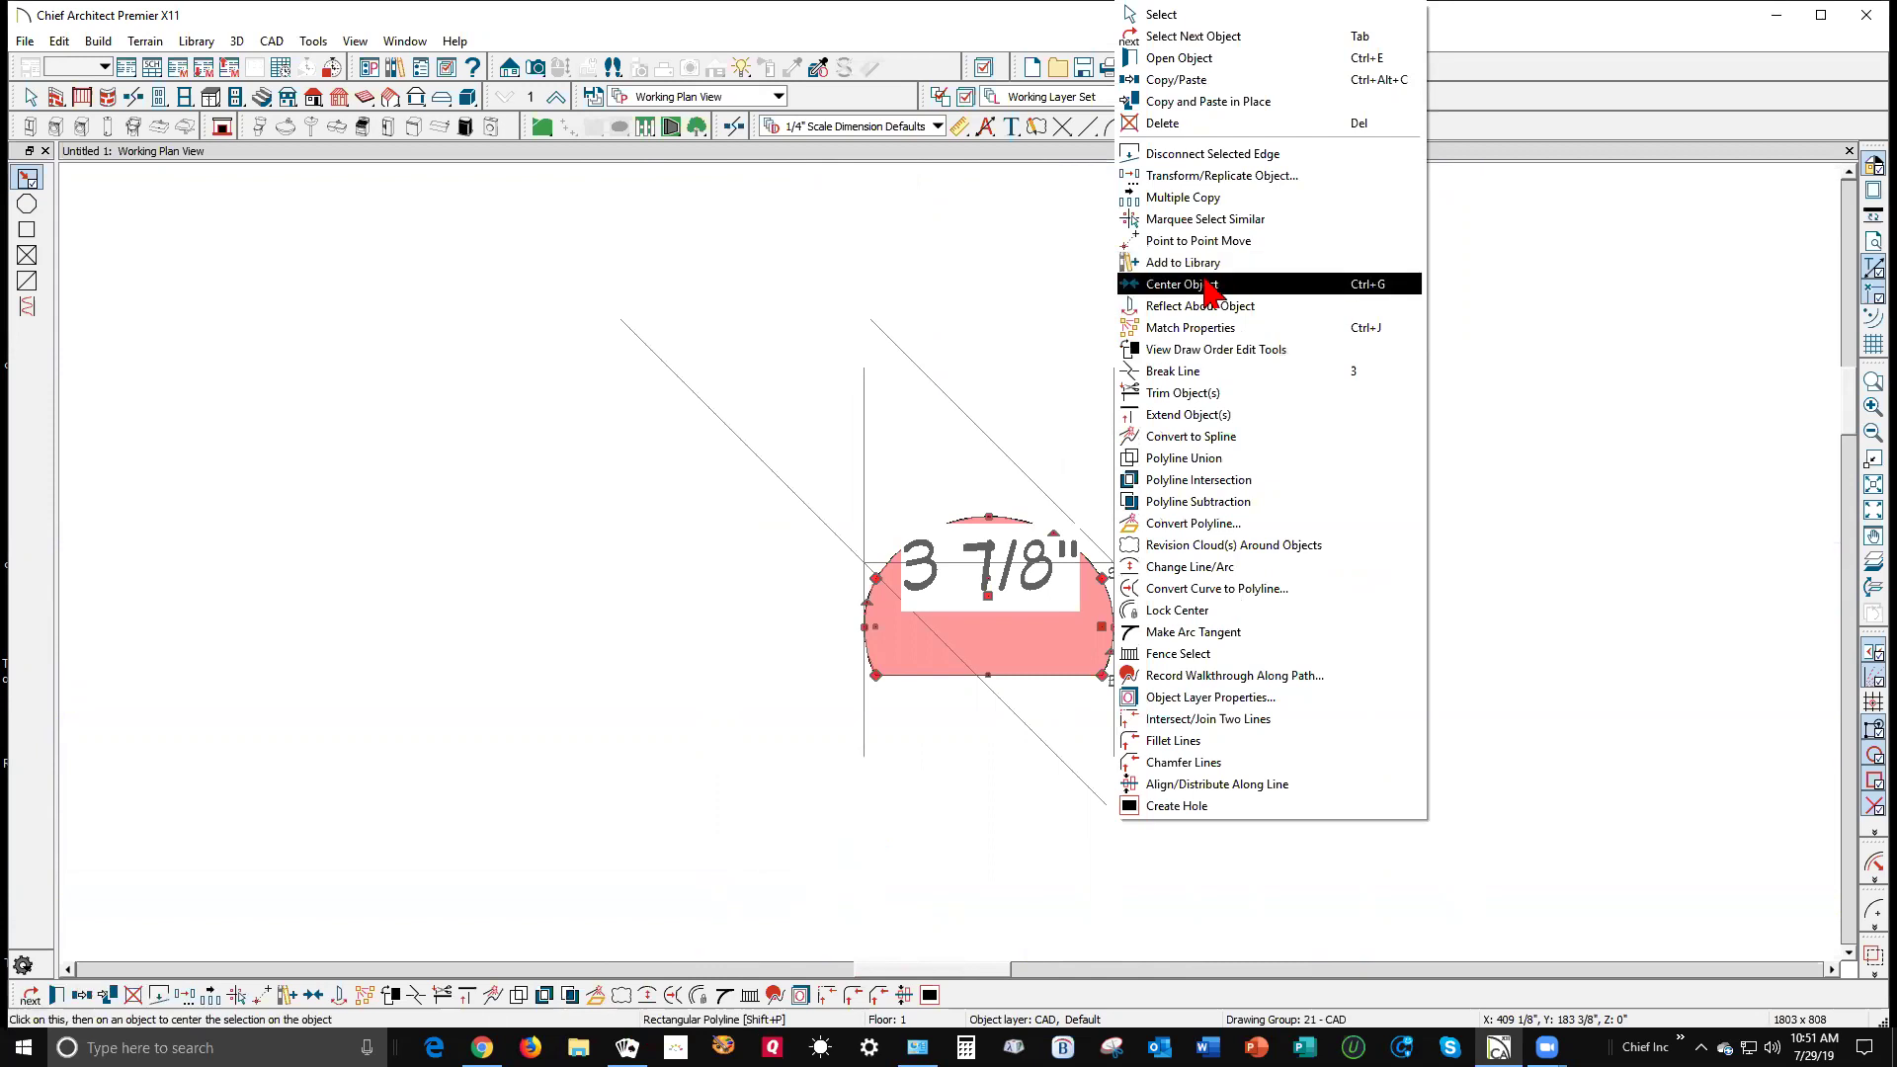
pyautogui.click(1171, 270)
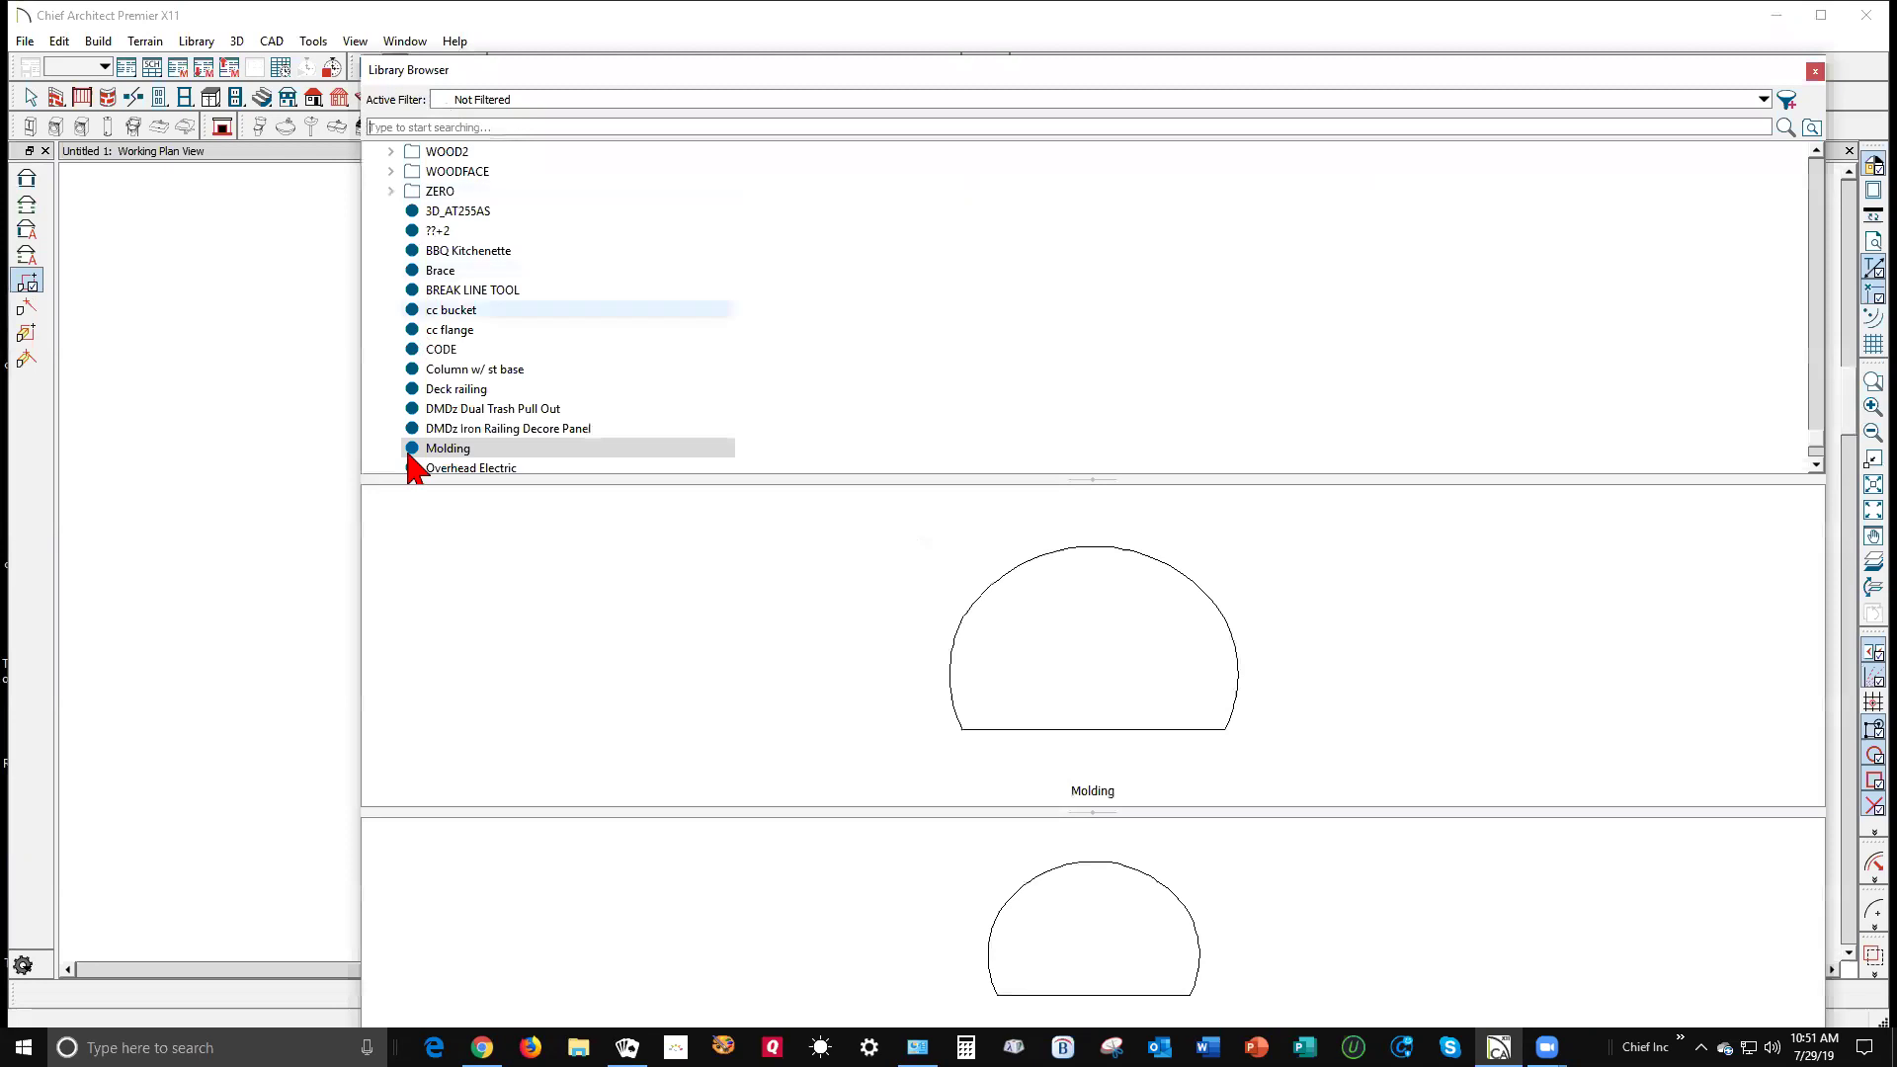
pyautogui.click(464, 451)
pyautogui.rightClick(464, 451)
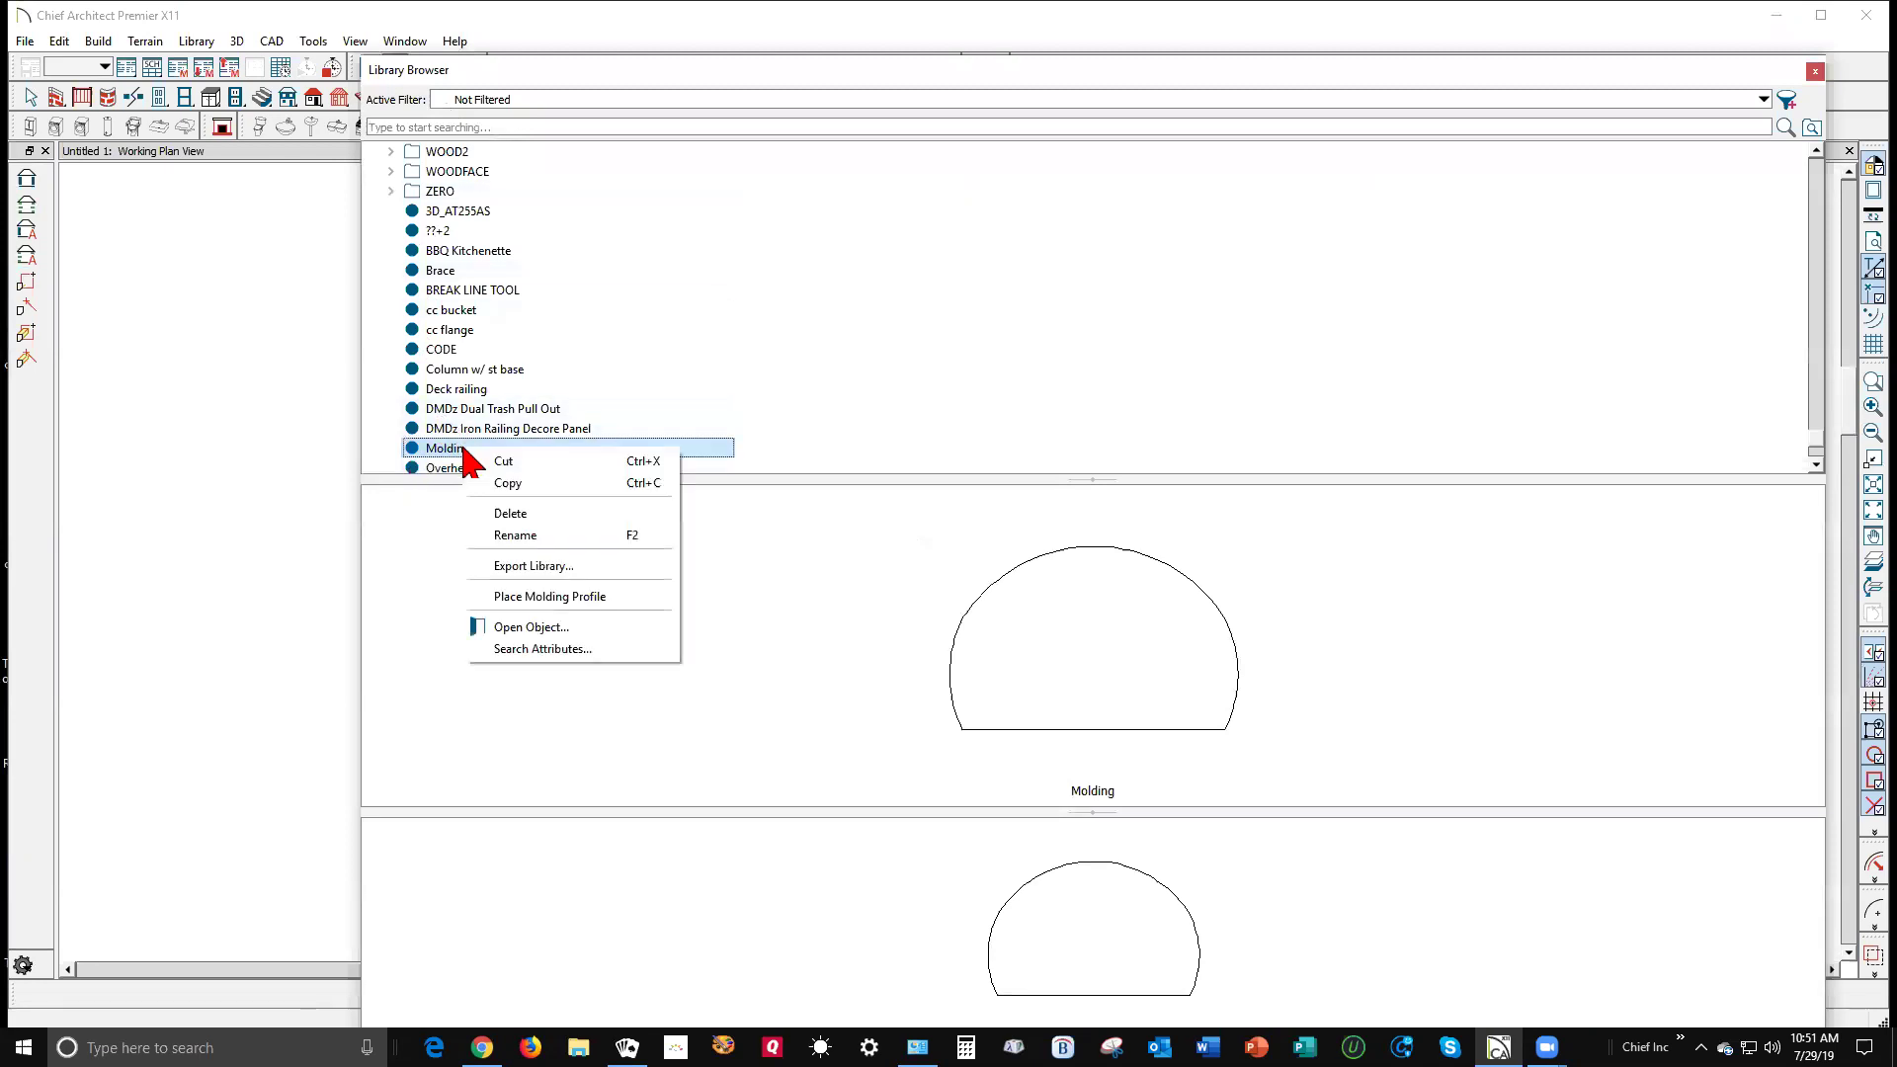
pyautogui.click(538, 534)
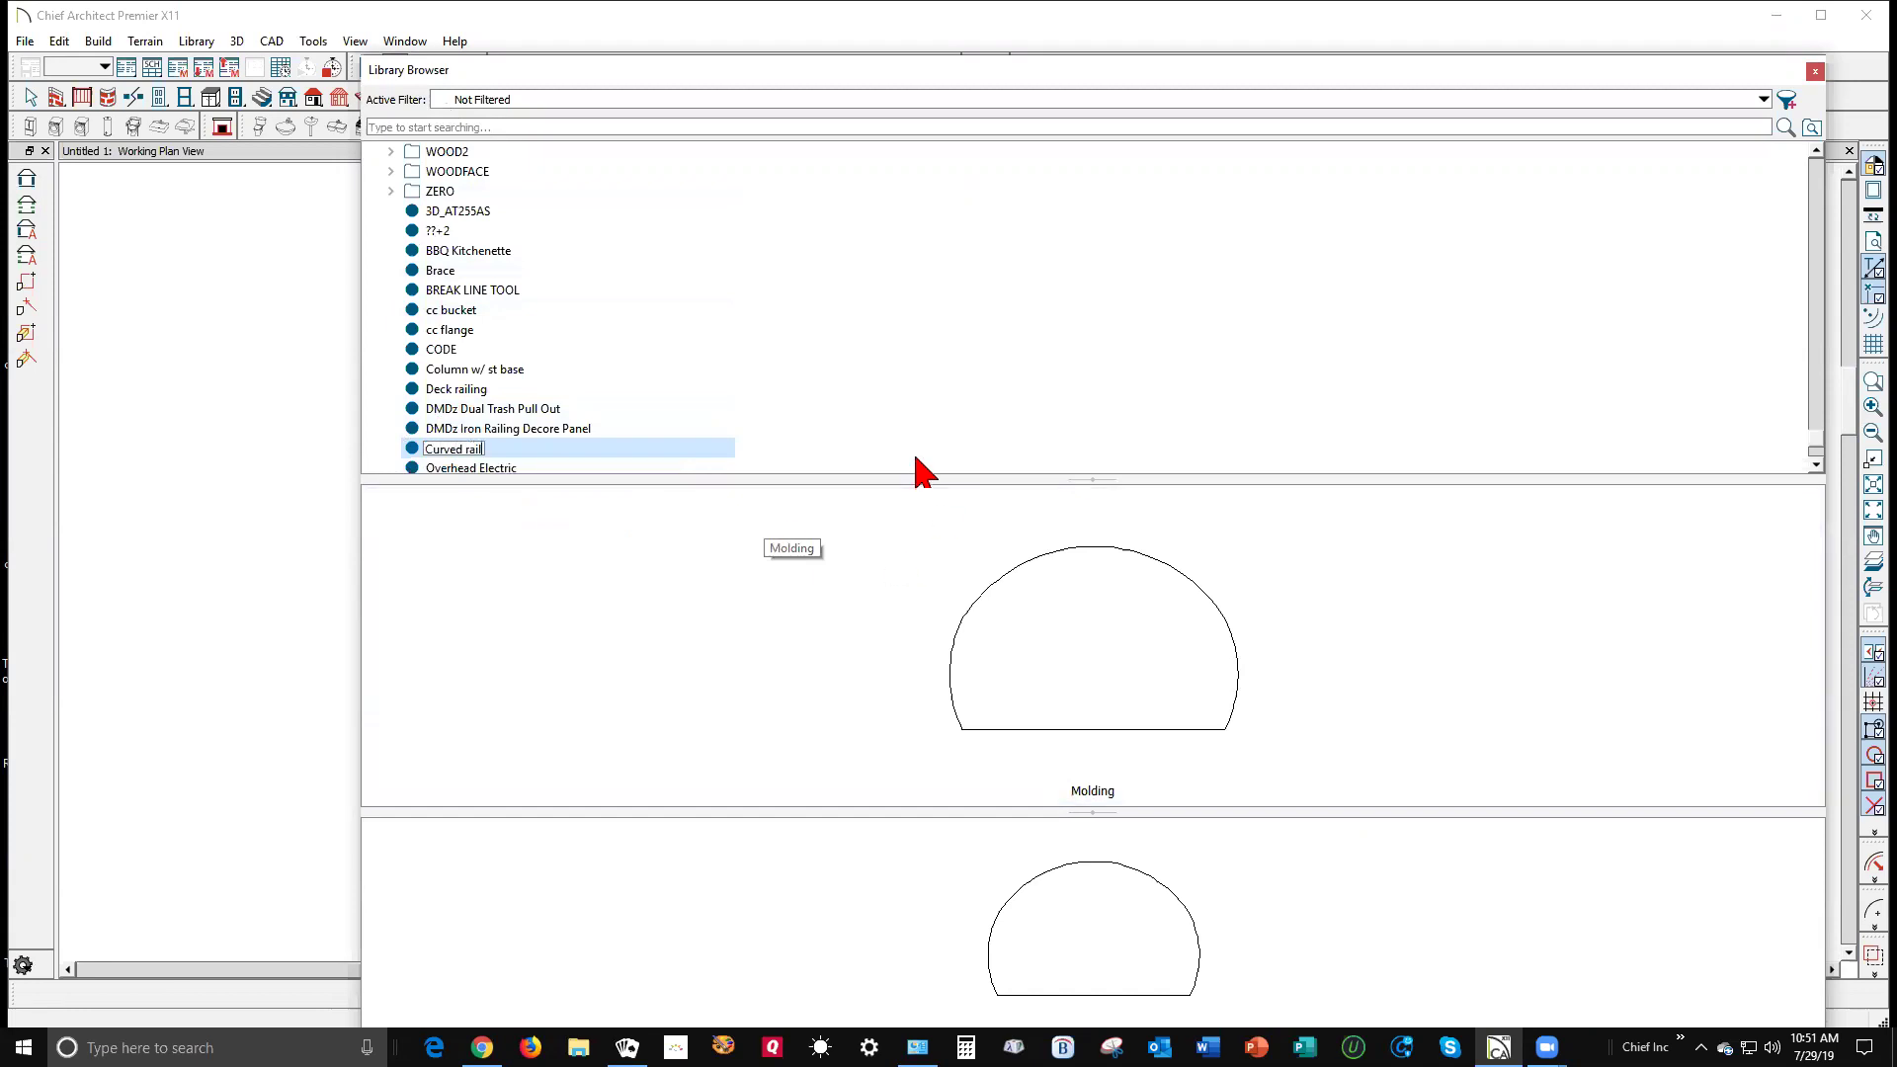
pyautogui.click(912, 568)
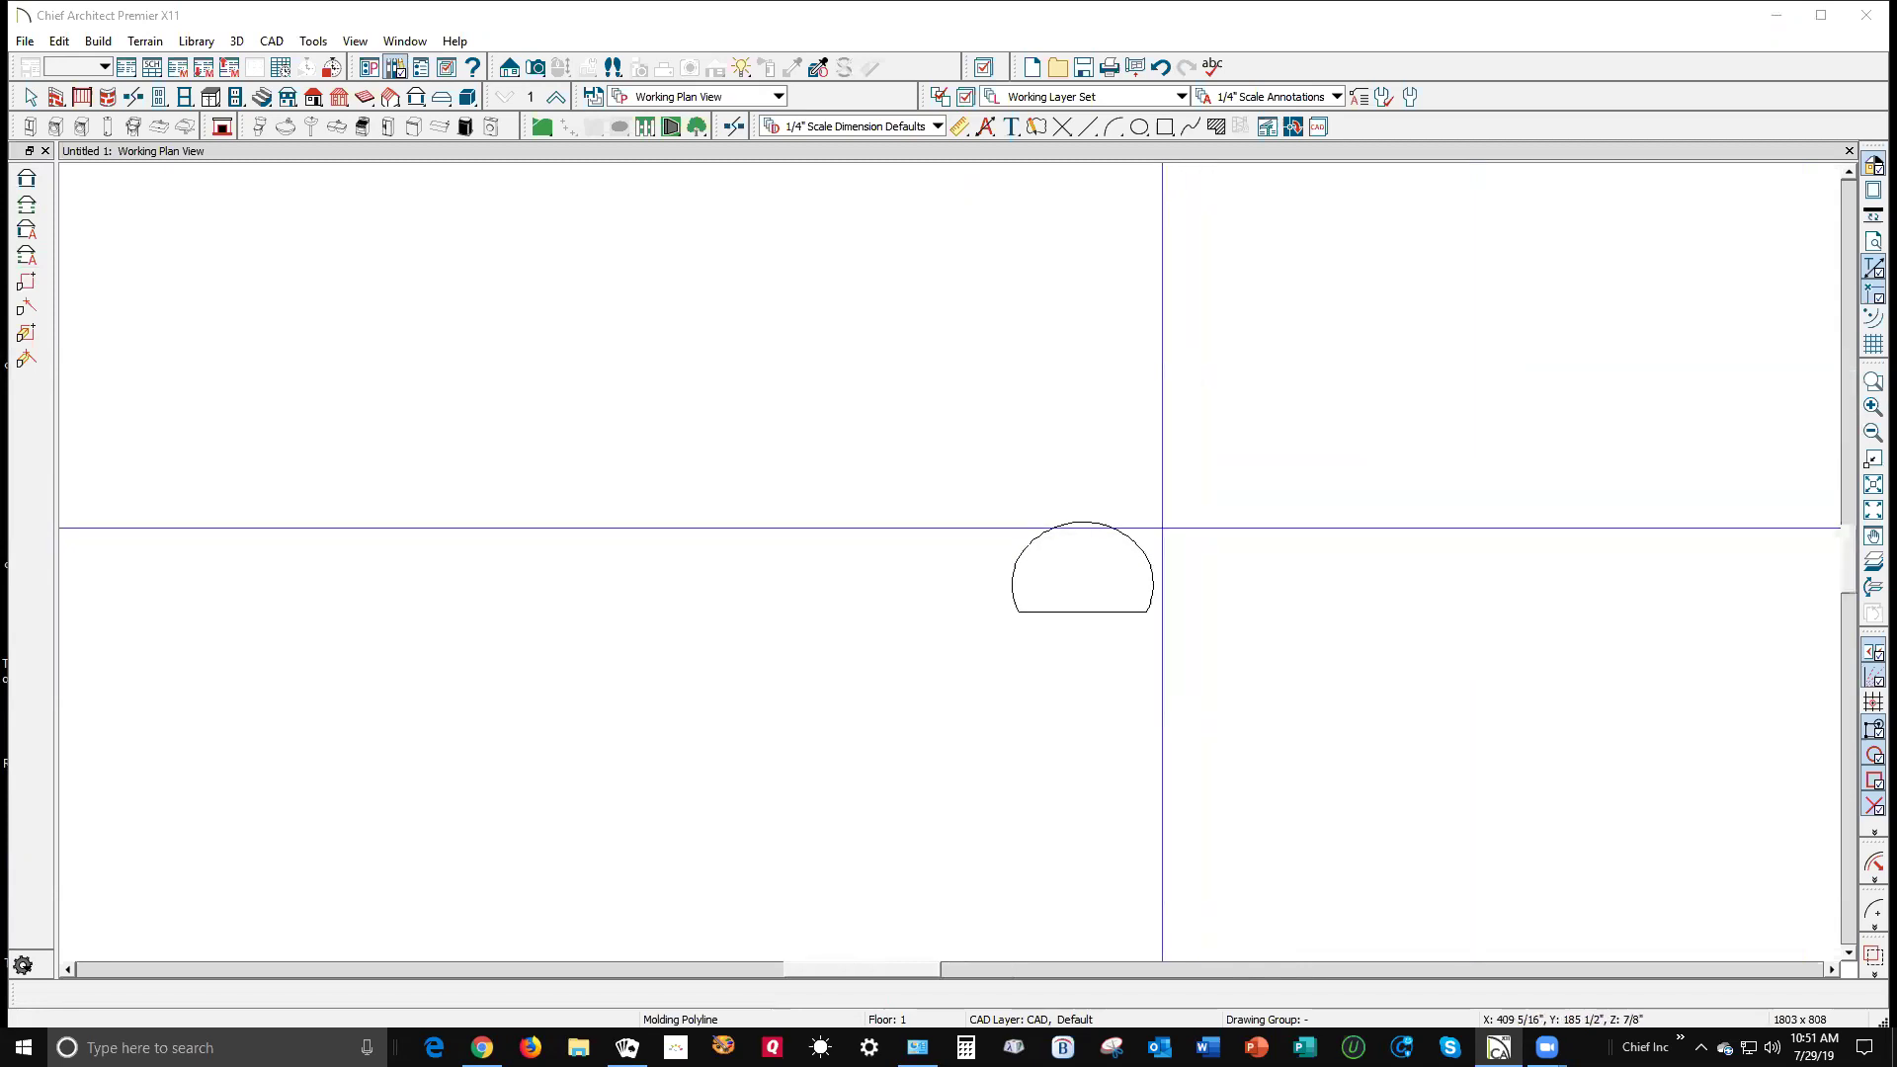
# Step: Delete the rounded profile polyline from the plan
pyautogui.click(1136, 530)
pyautogui.rightClick(1138, 533)
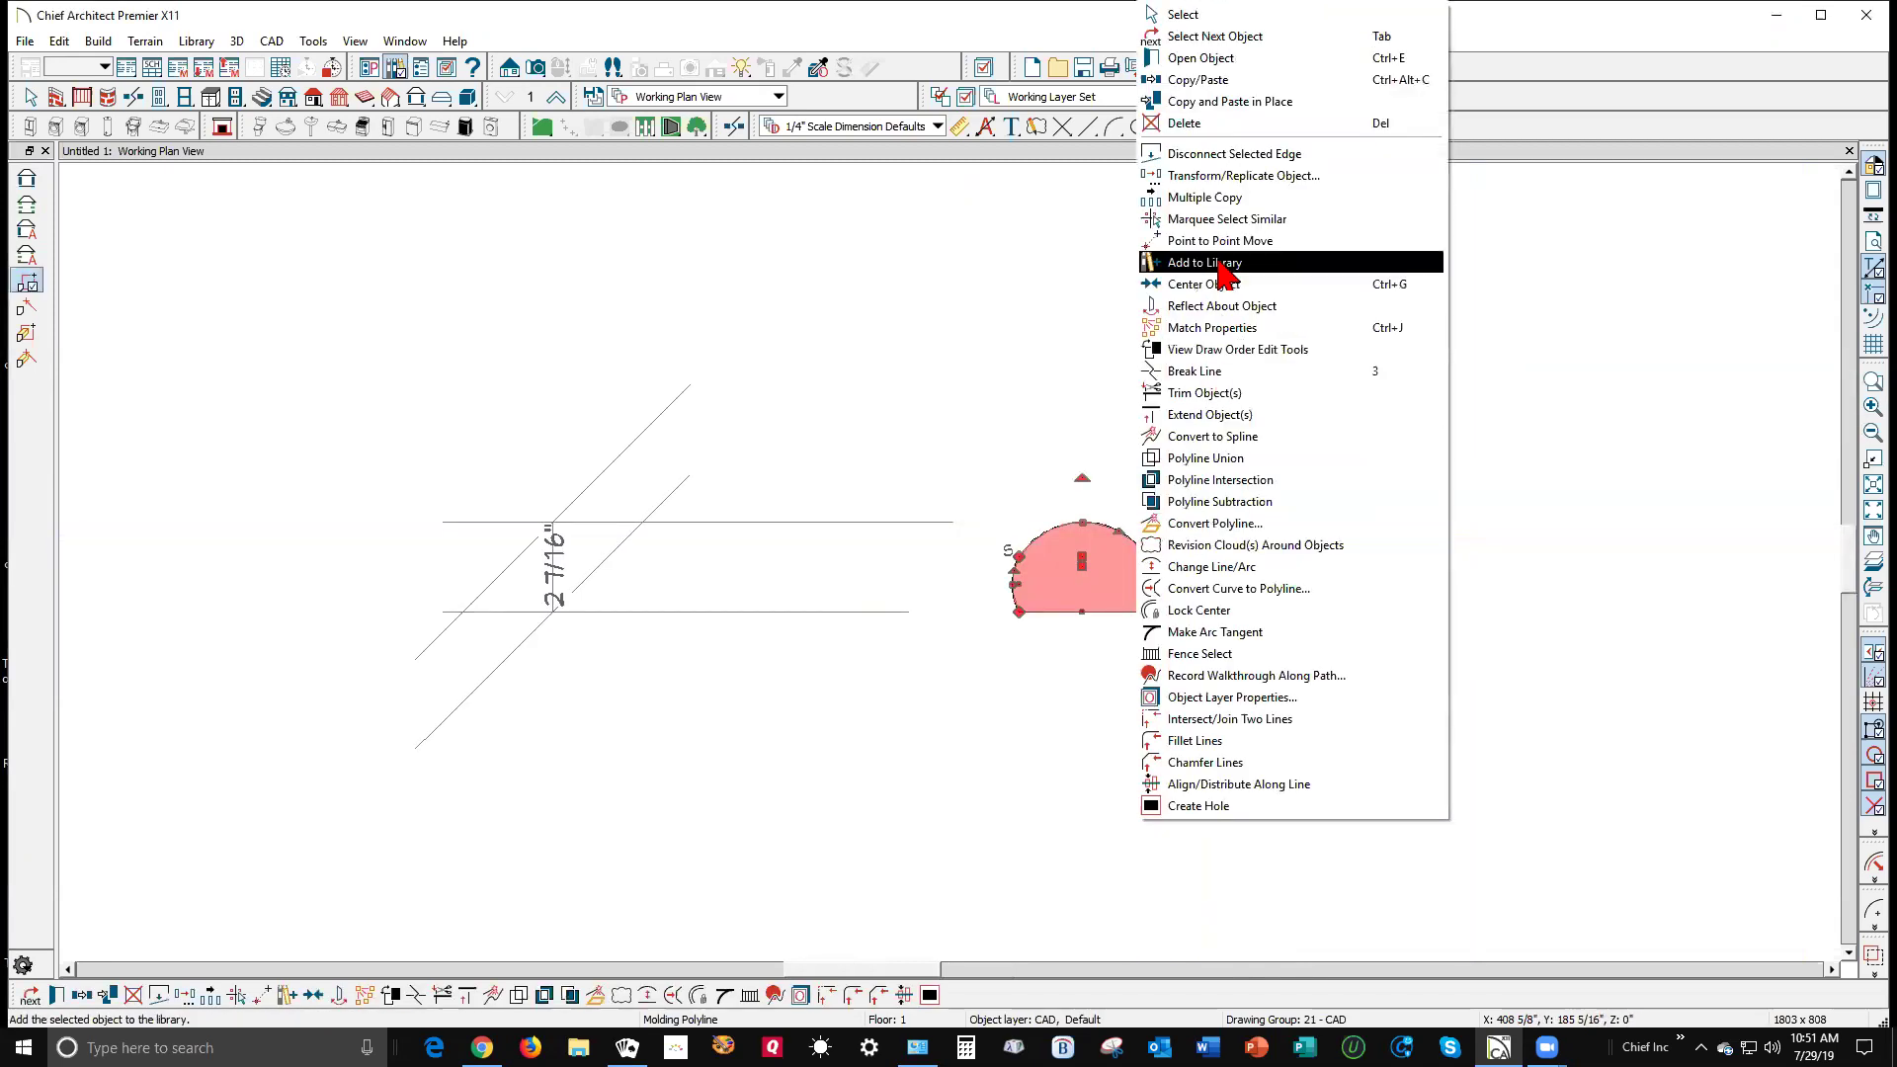
pyautogui.click(1219, 124)
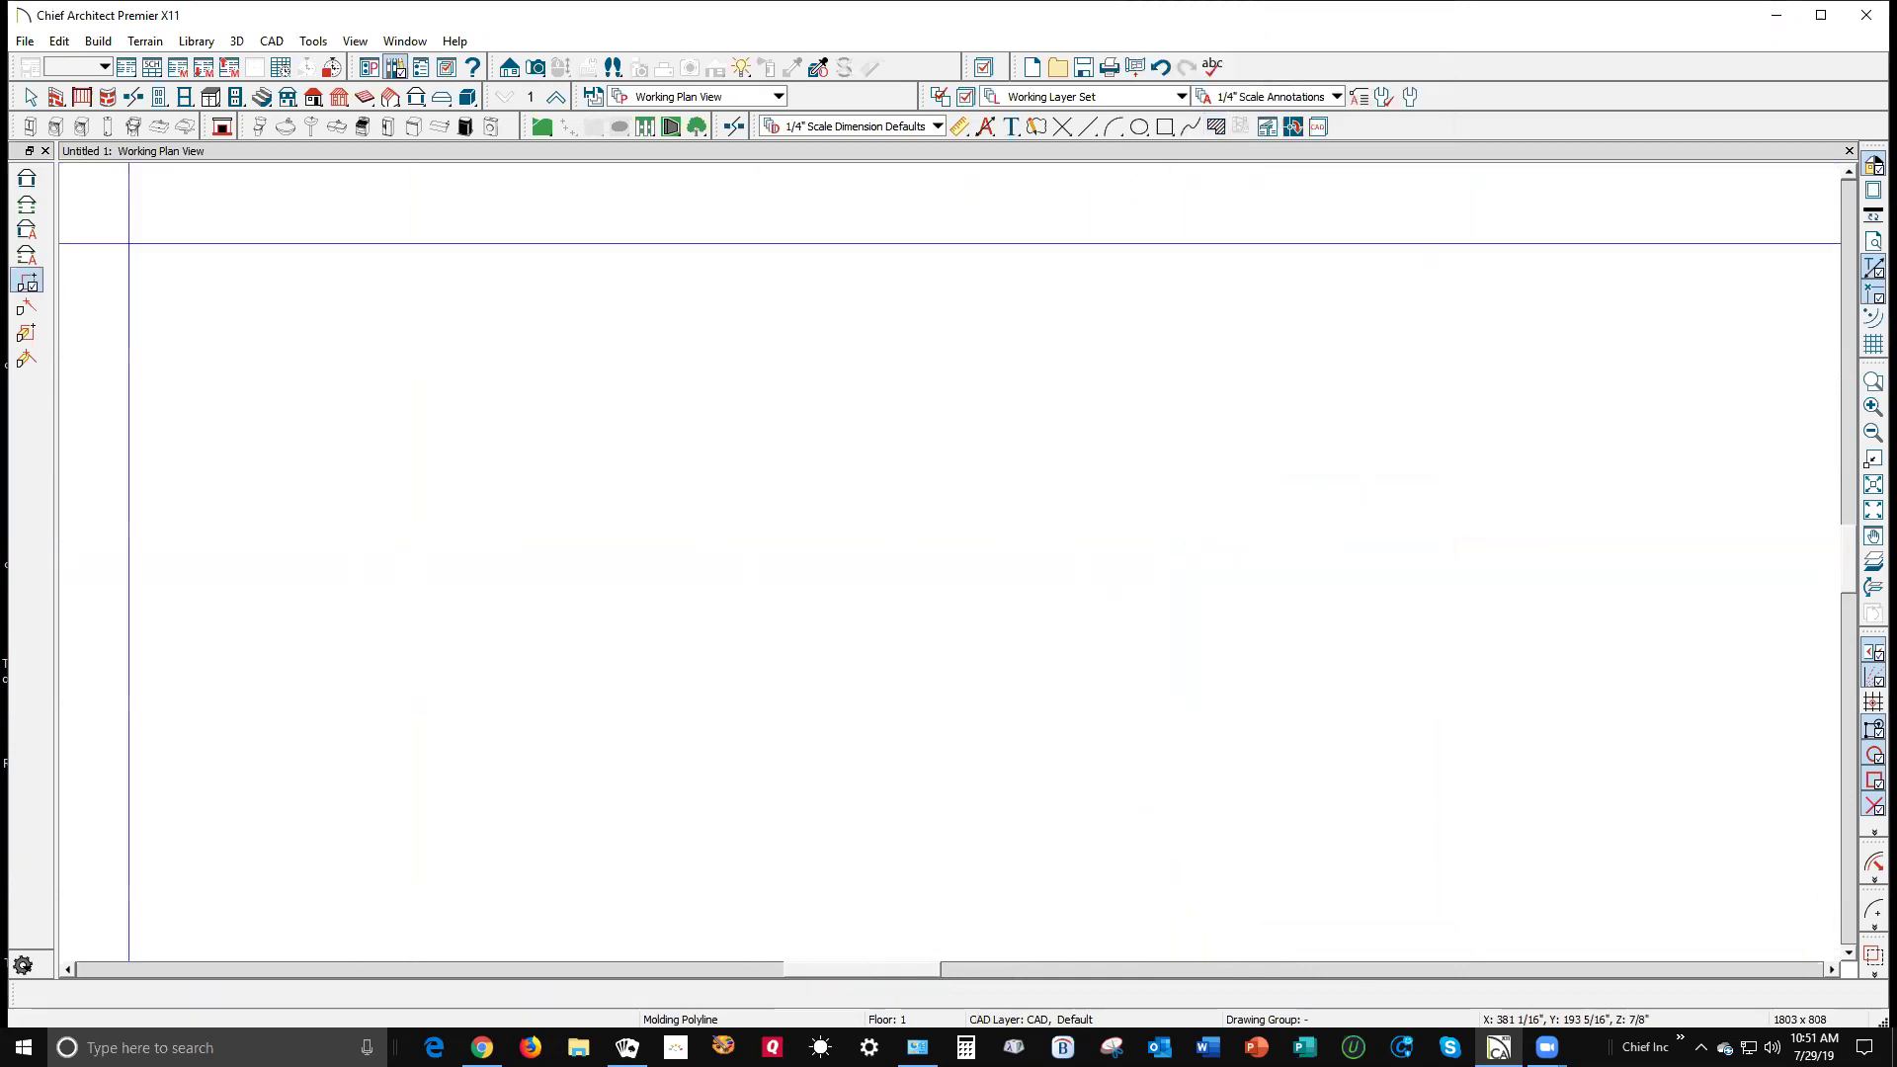
# Step: Draw a short vertical straight railing in the plan and extend it to about 1'-3 5/16" long
pyautogui.click(82, 96)
pyautogui.moveTo(771, 498)
pyautogui.mouseDown()
pyautogui.moveTo(826, 492)
pyautogui.moveTo(783, 493)
pyautogui.mouseUp()
pyautogui.scroll(-3, 798, 678)
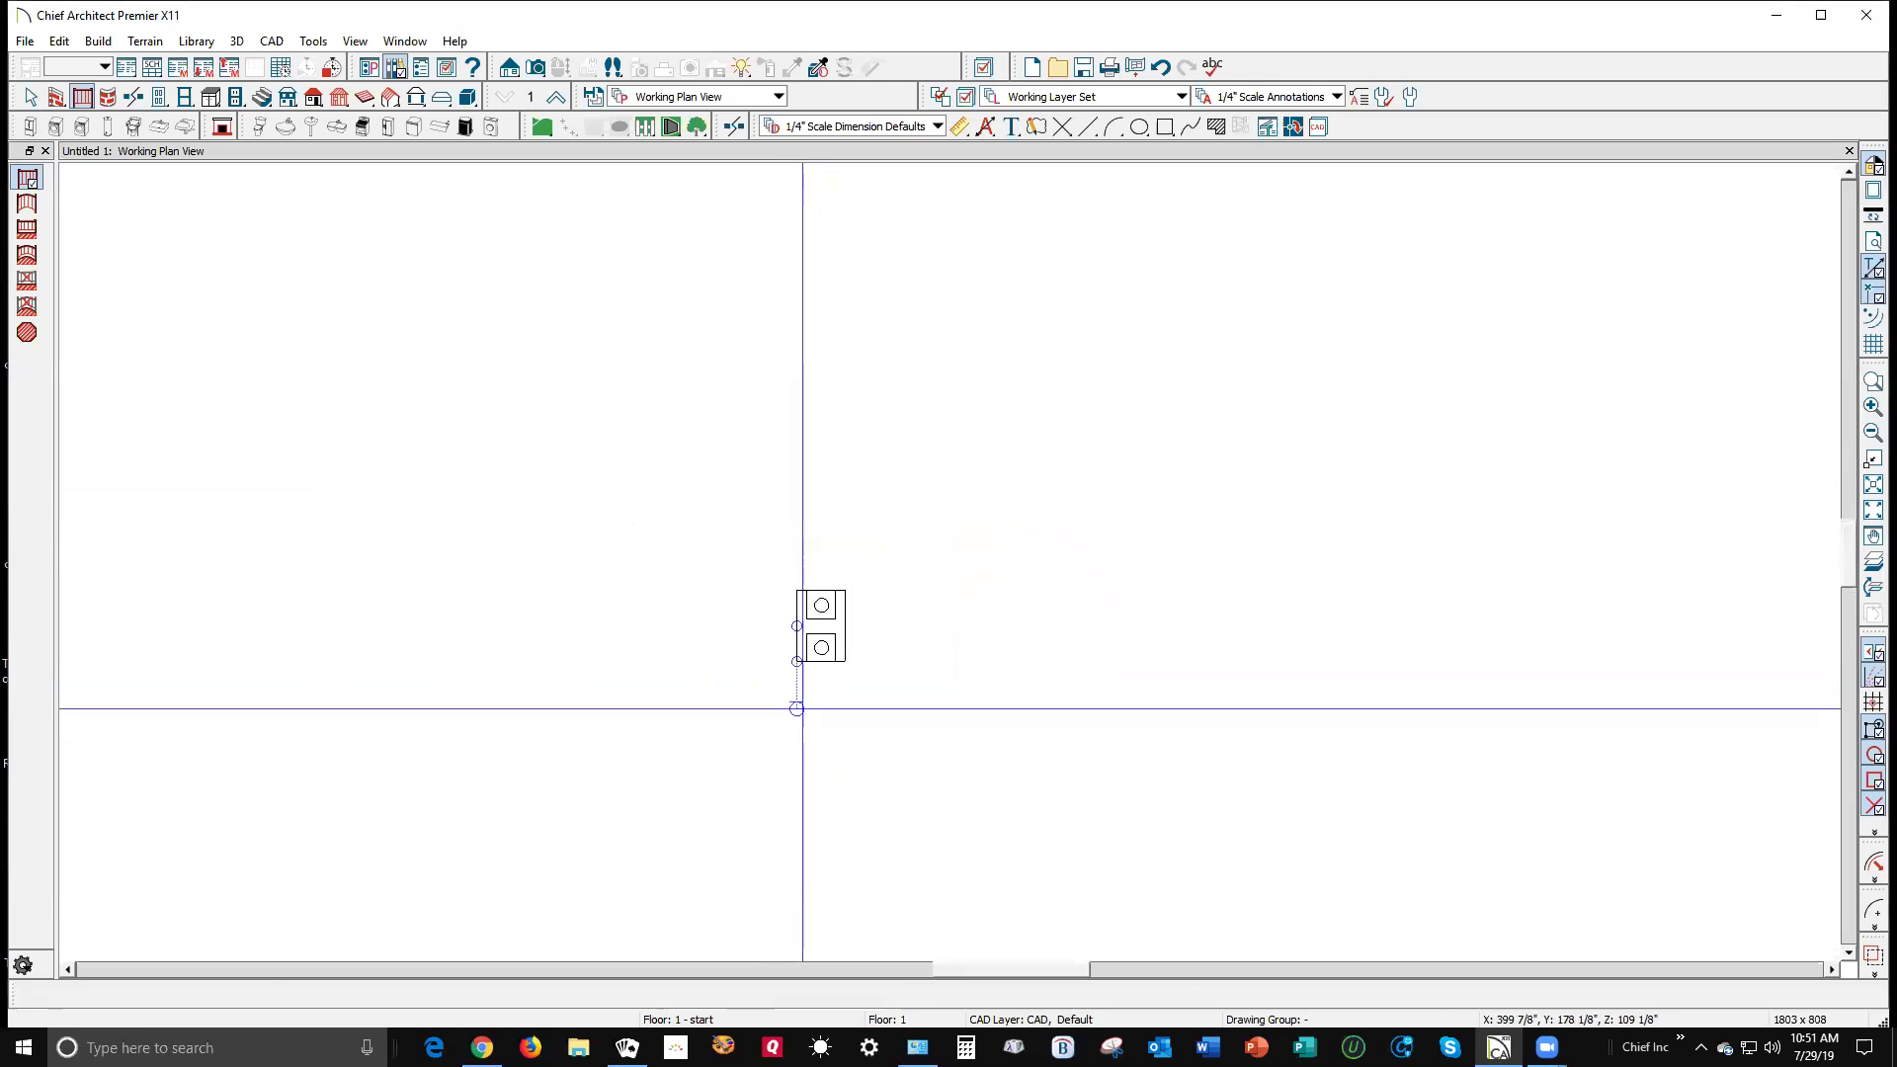
pyautogui.click(802, 623)
pyautogui.moveTo(798, 608); pyautogui.dragTo(798, 489)
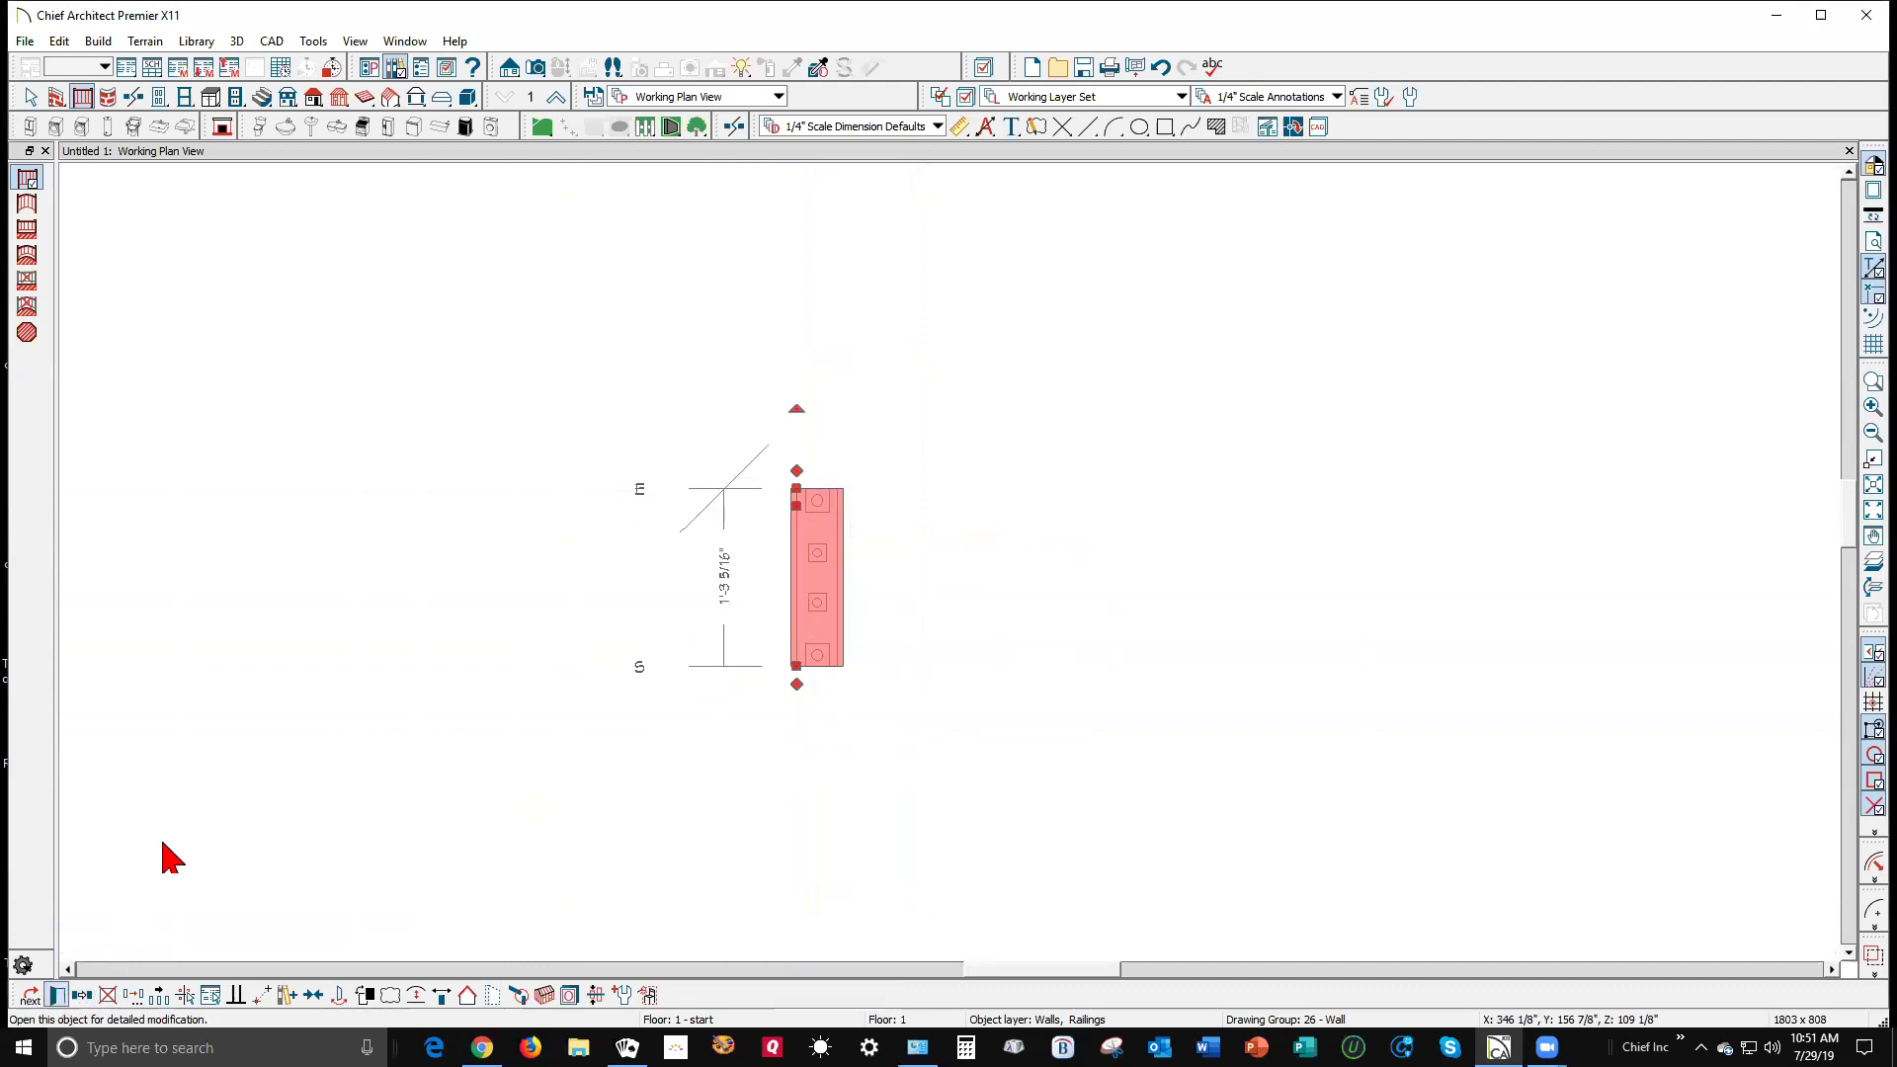
# Step: In the railing's specification, replace the top rail profile with "Curved rail" from the User Catalog
pyautogui.hotkey('ctrl', 'e')
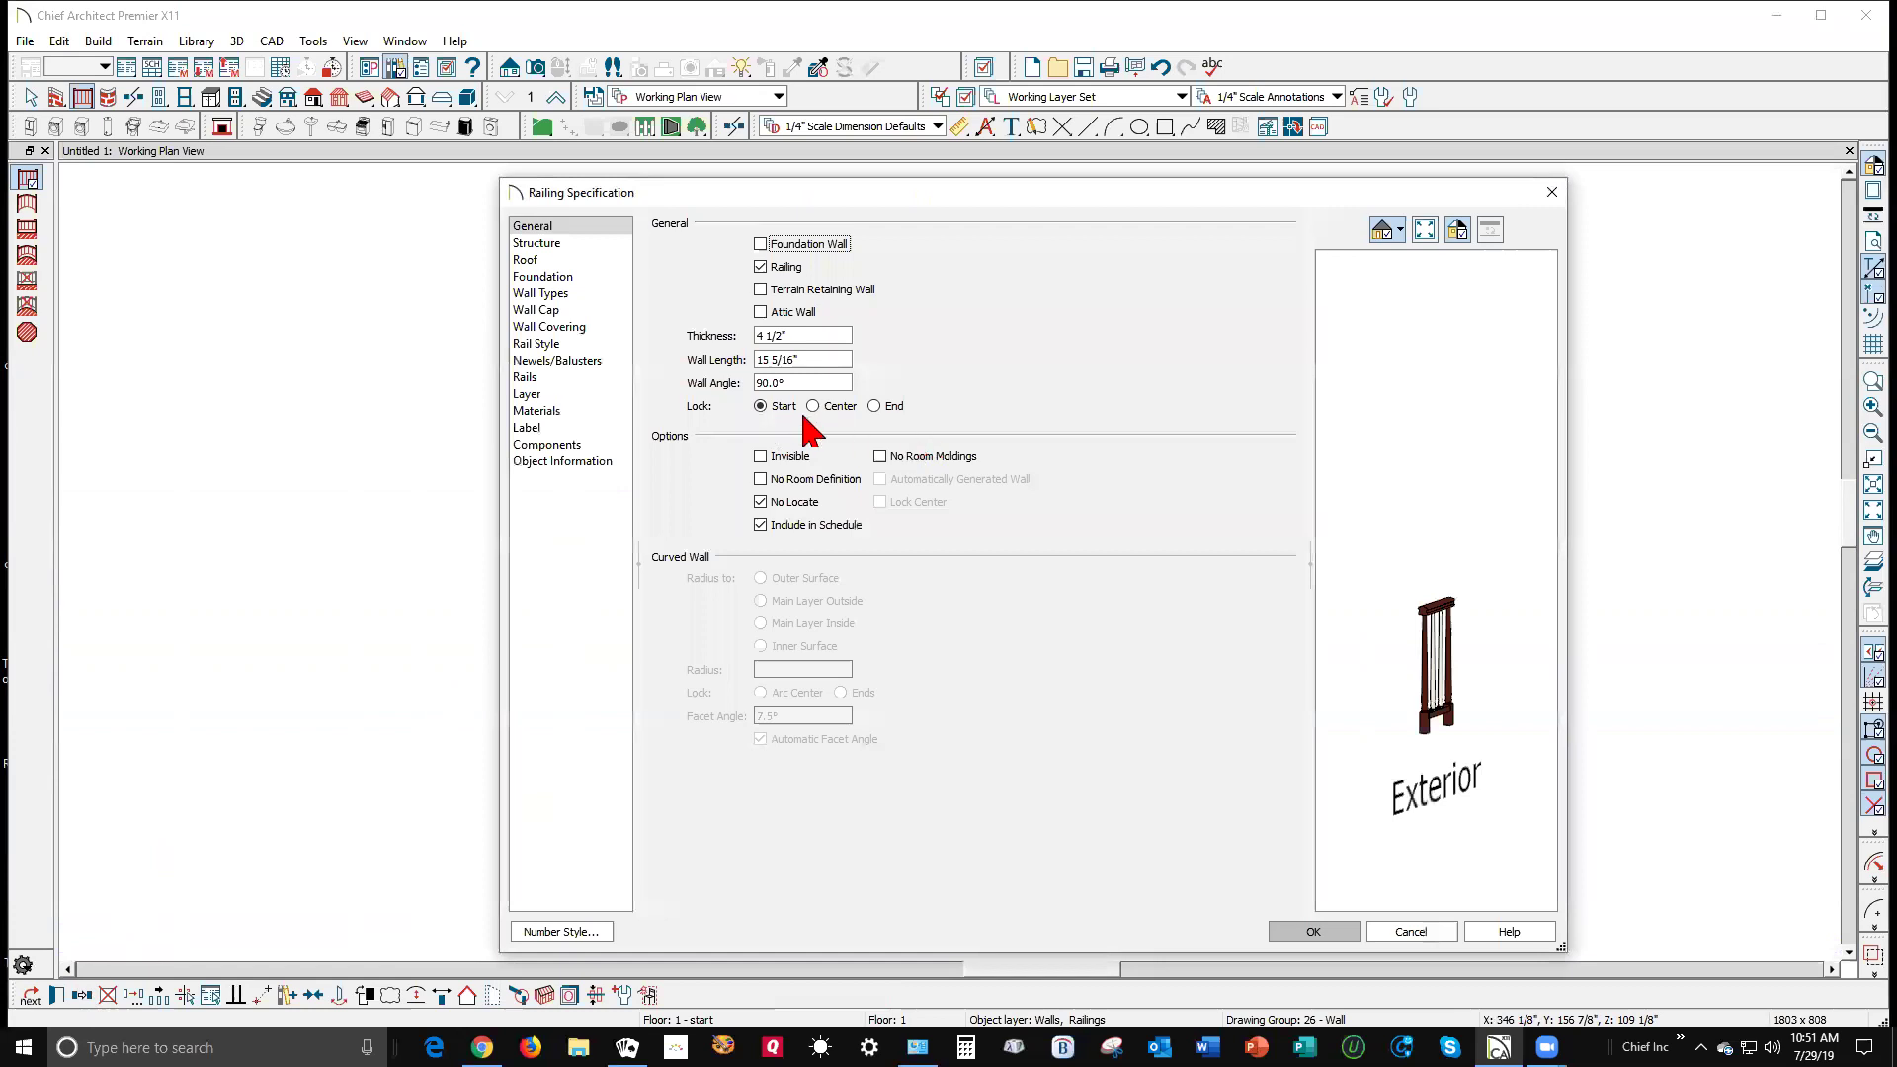
pyautogui.click(546, 378)
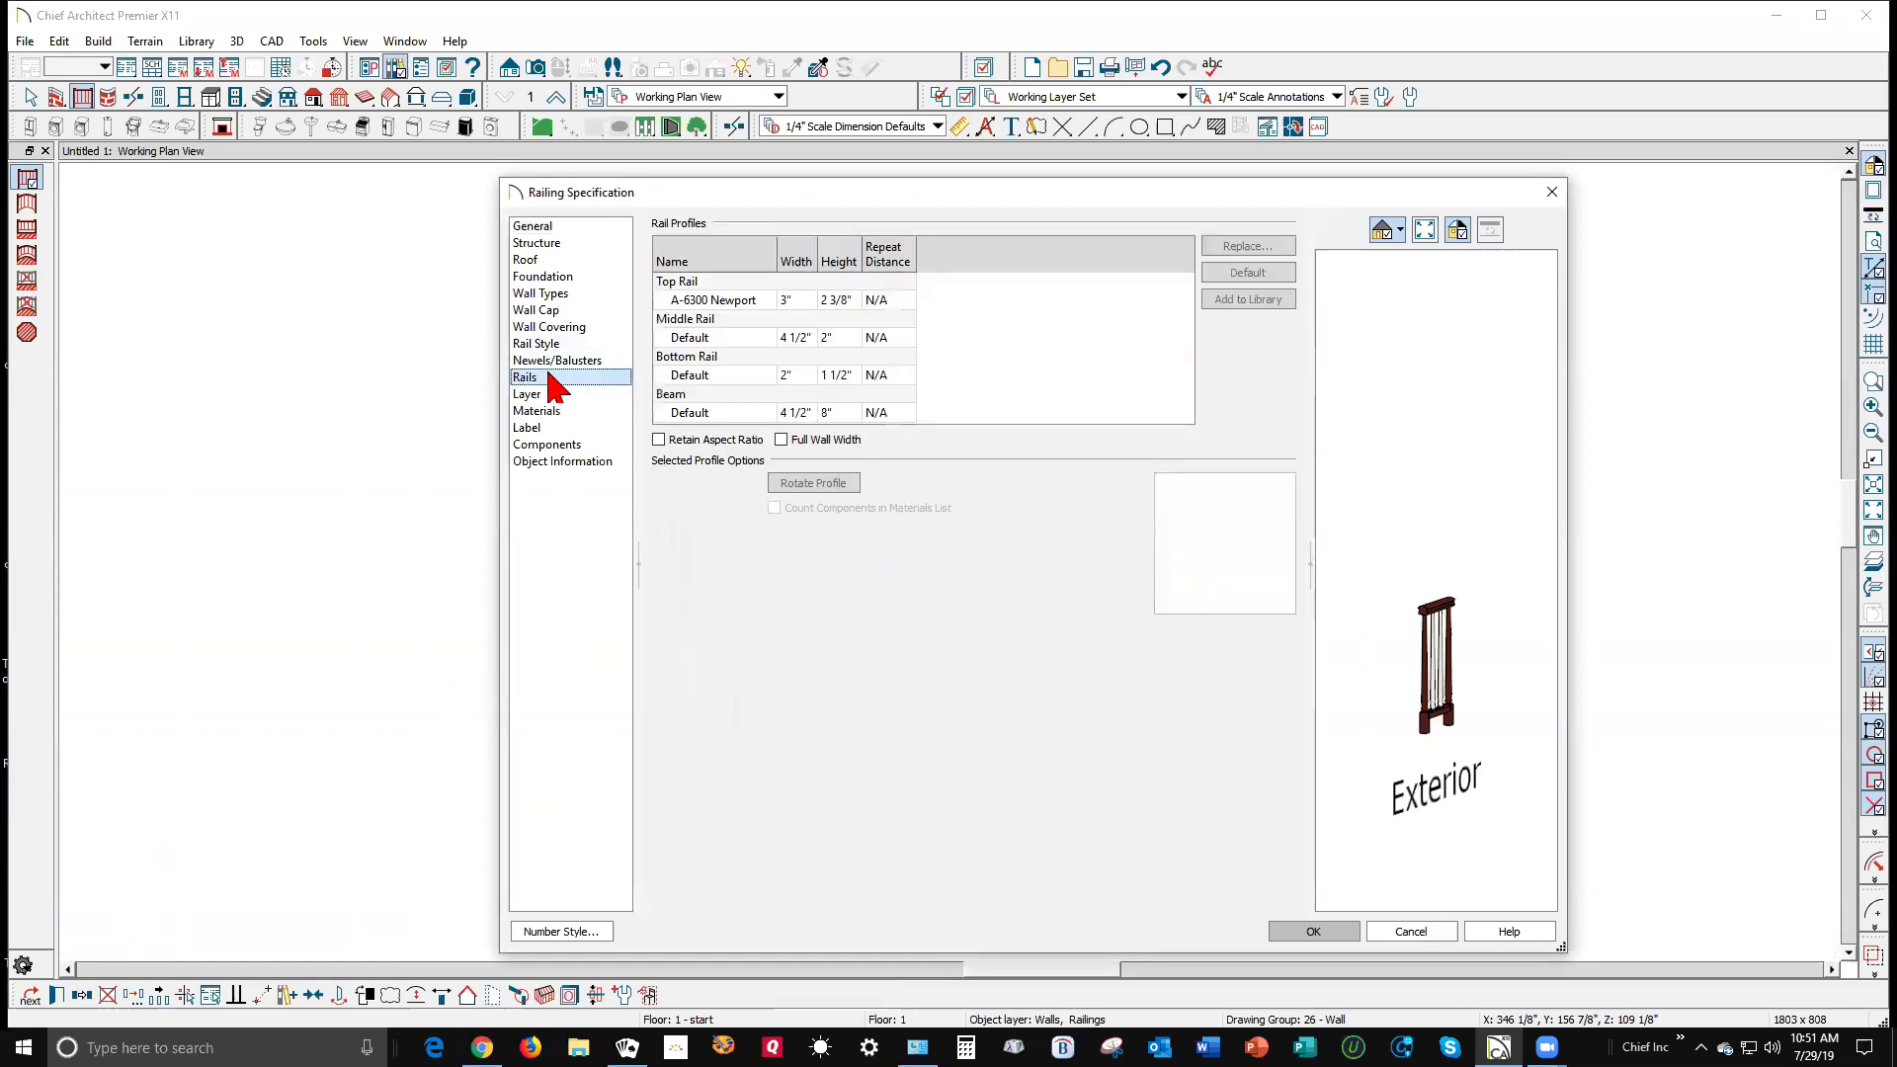
pyautogui.click(765, 304)
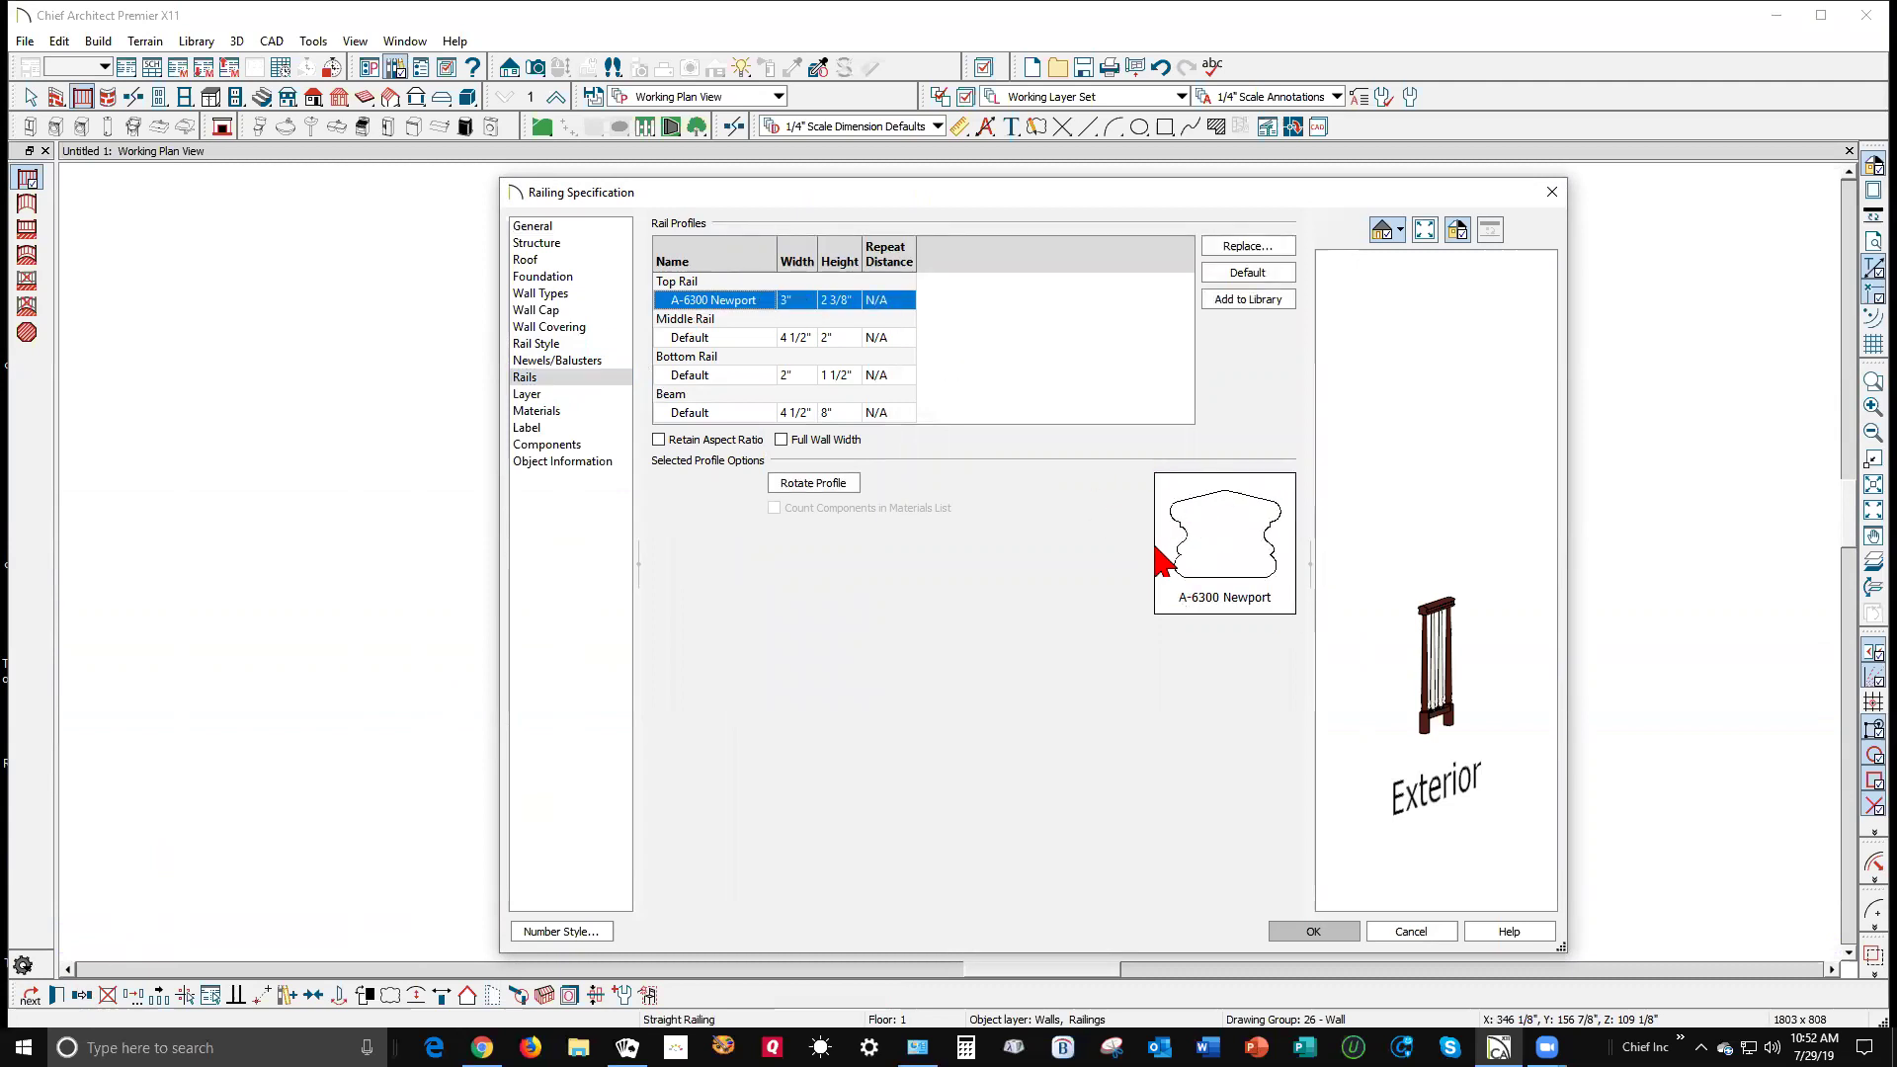
pyautogui.click(1247, 246)
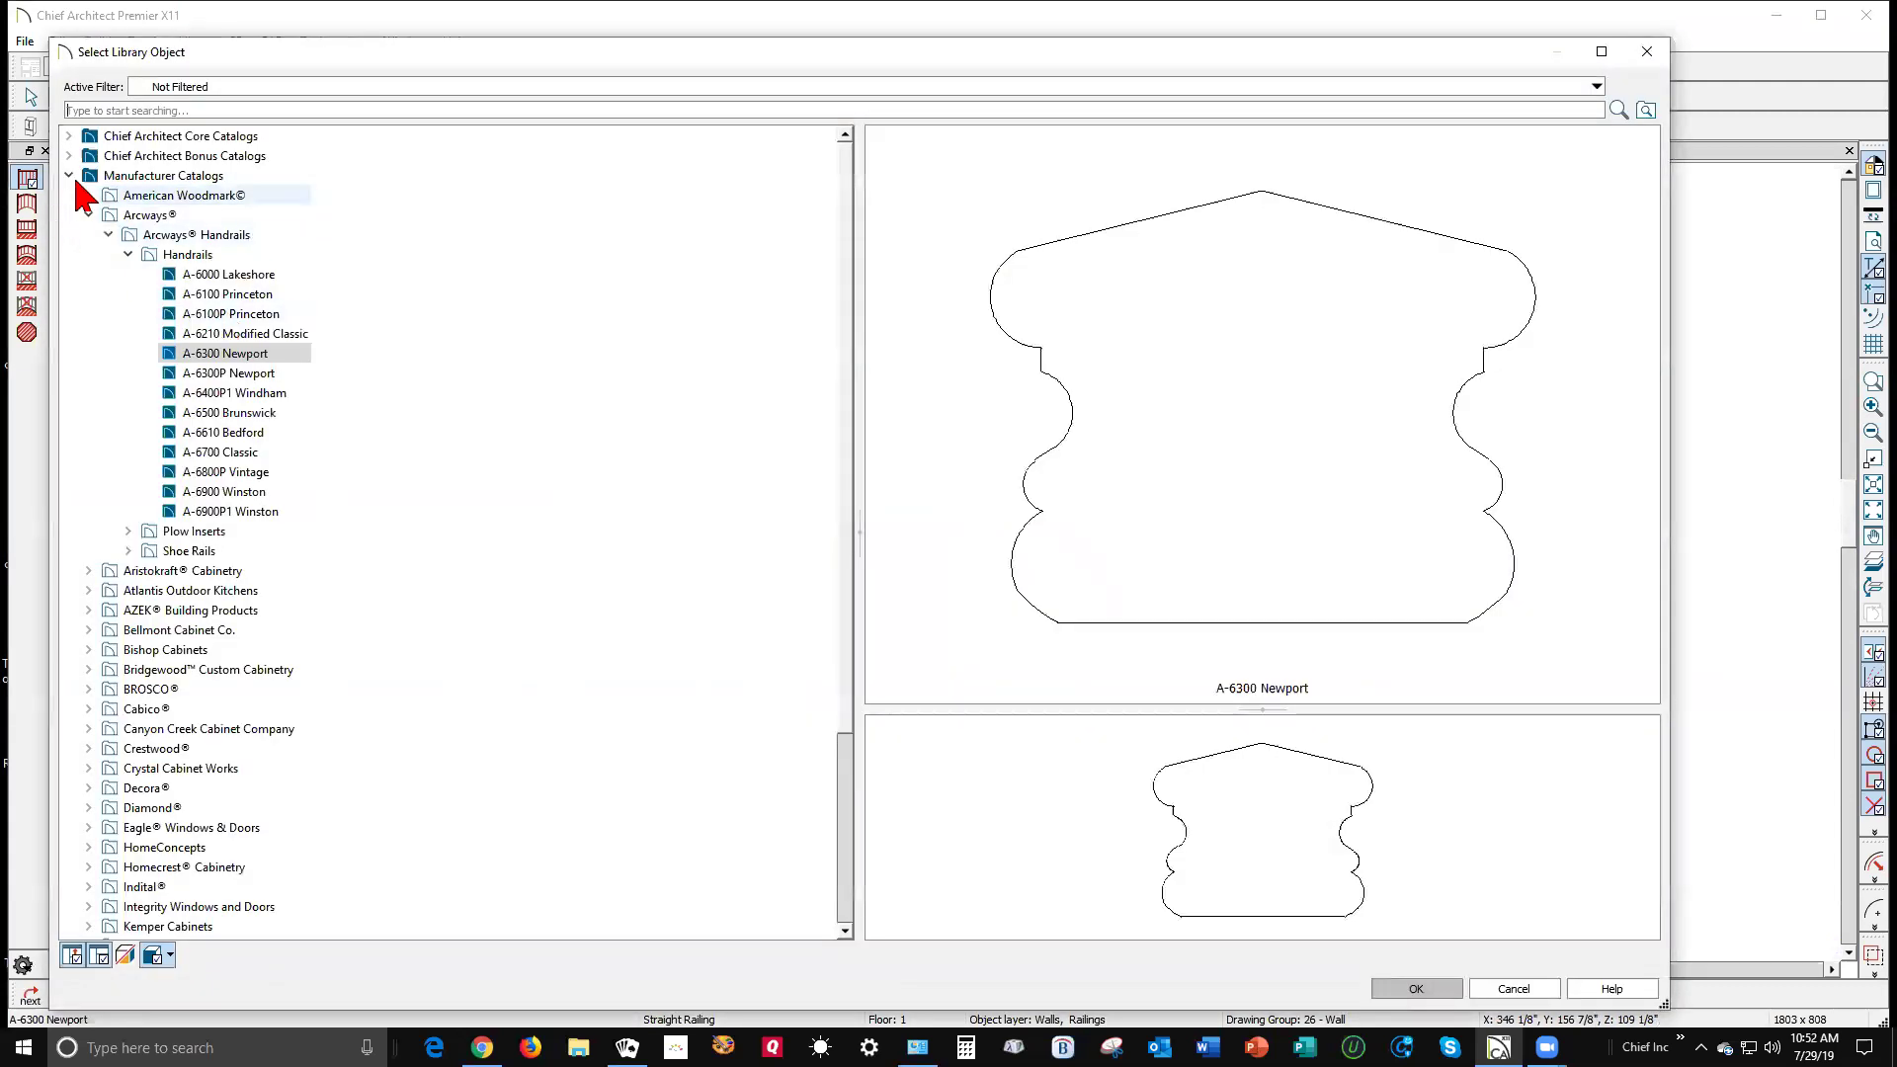
pyautogui.click(69, 176)
pyautogui.click(71, 195)
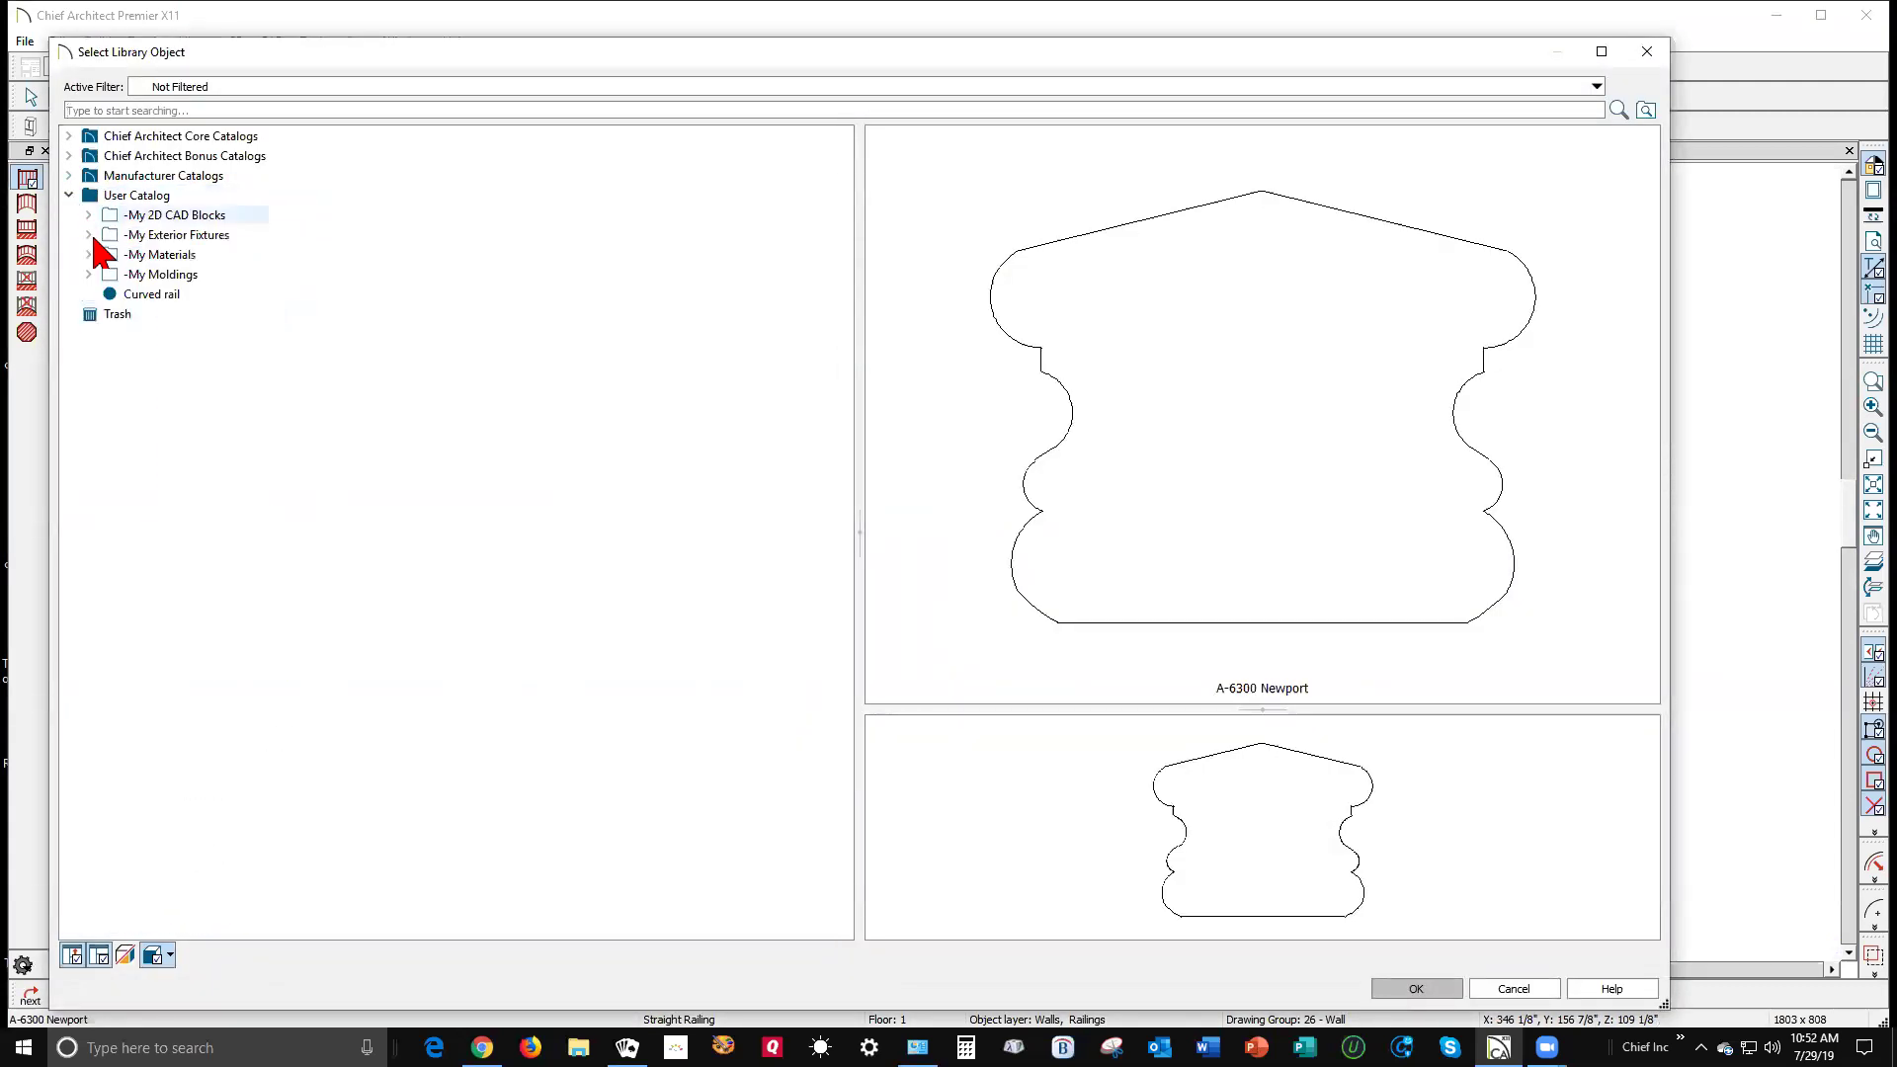
pyautogui.click(145, 296)
pyautogui.click(1421, 990)
pyautogui.scroll(5, 1401, 712)
pyautogui.moveTo(1435, 629); pyautogui.dragTo(1478, 639)
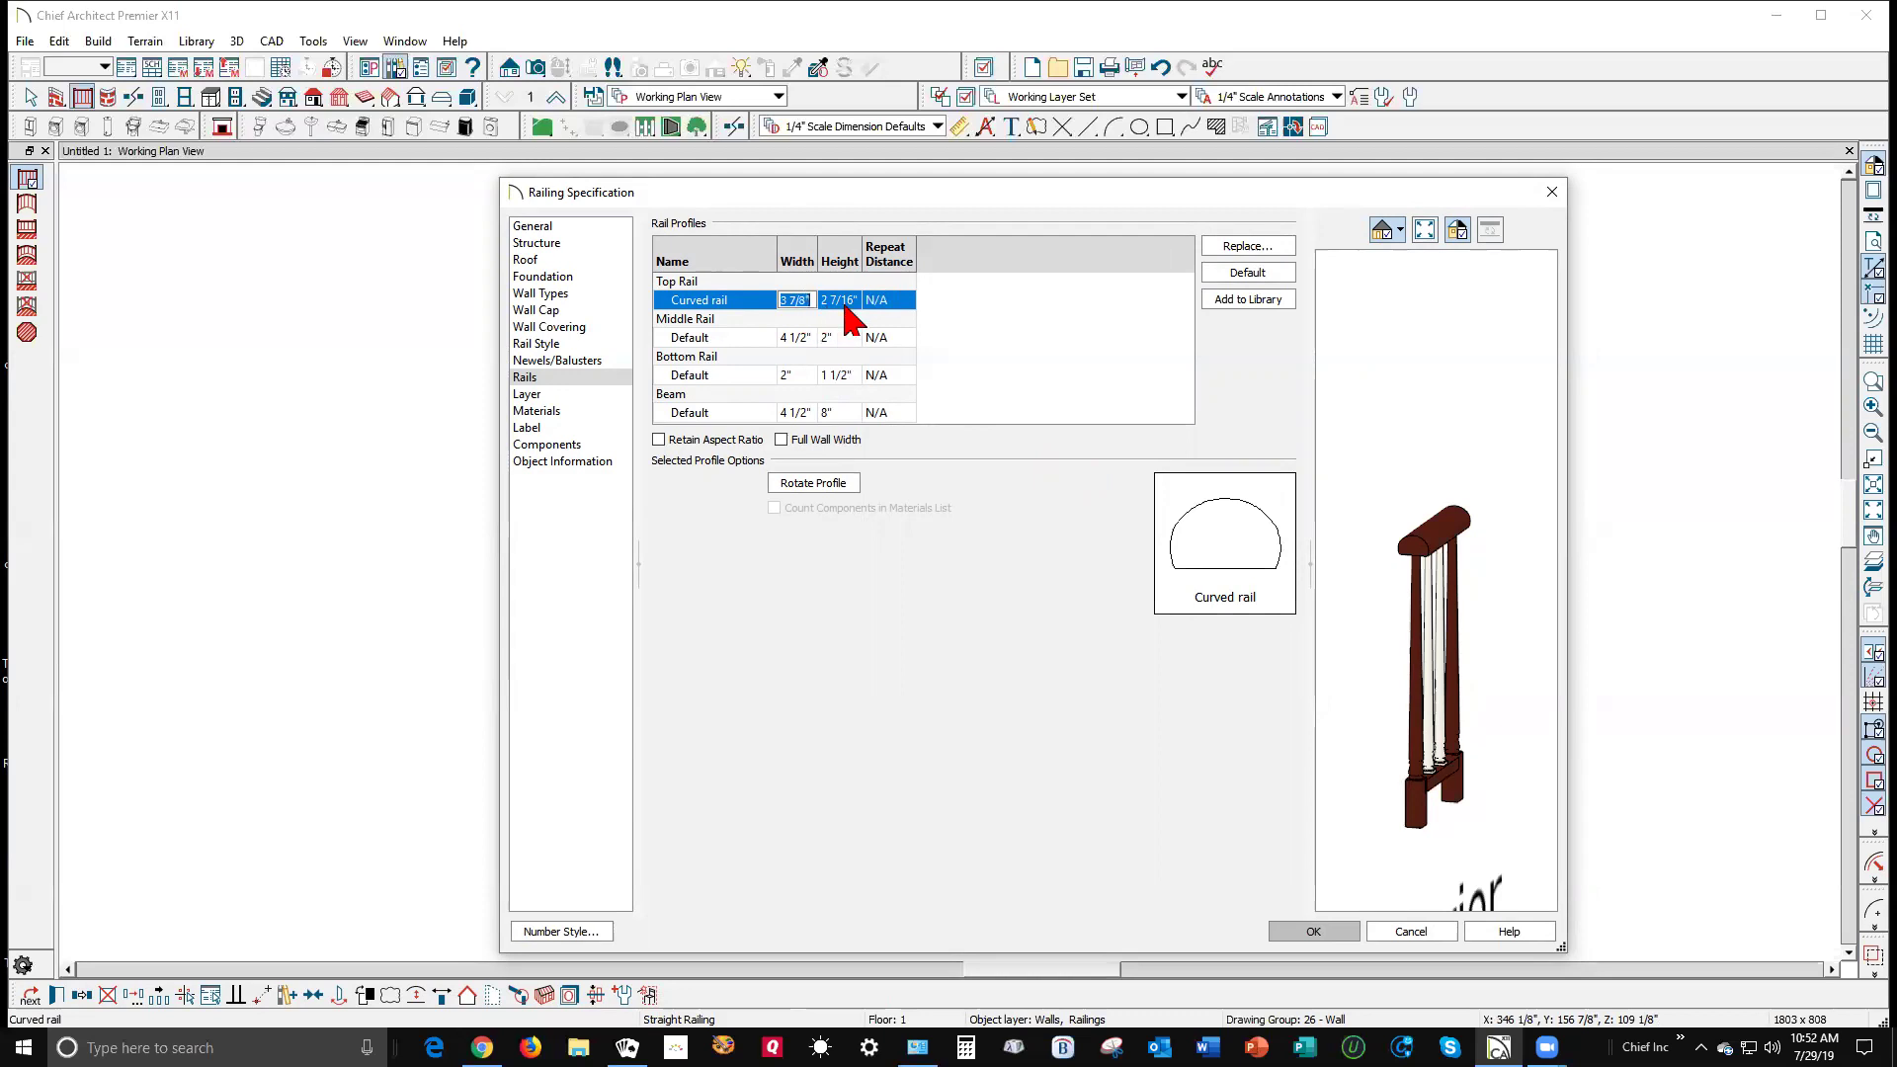
pyautogui.click(839, 298)
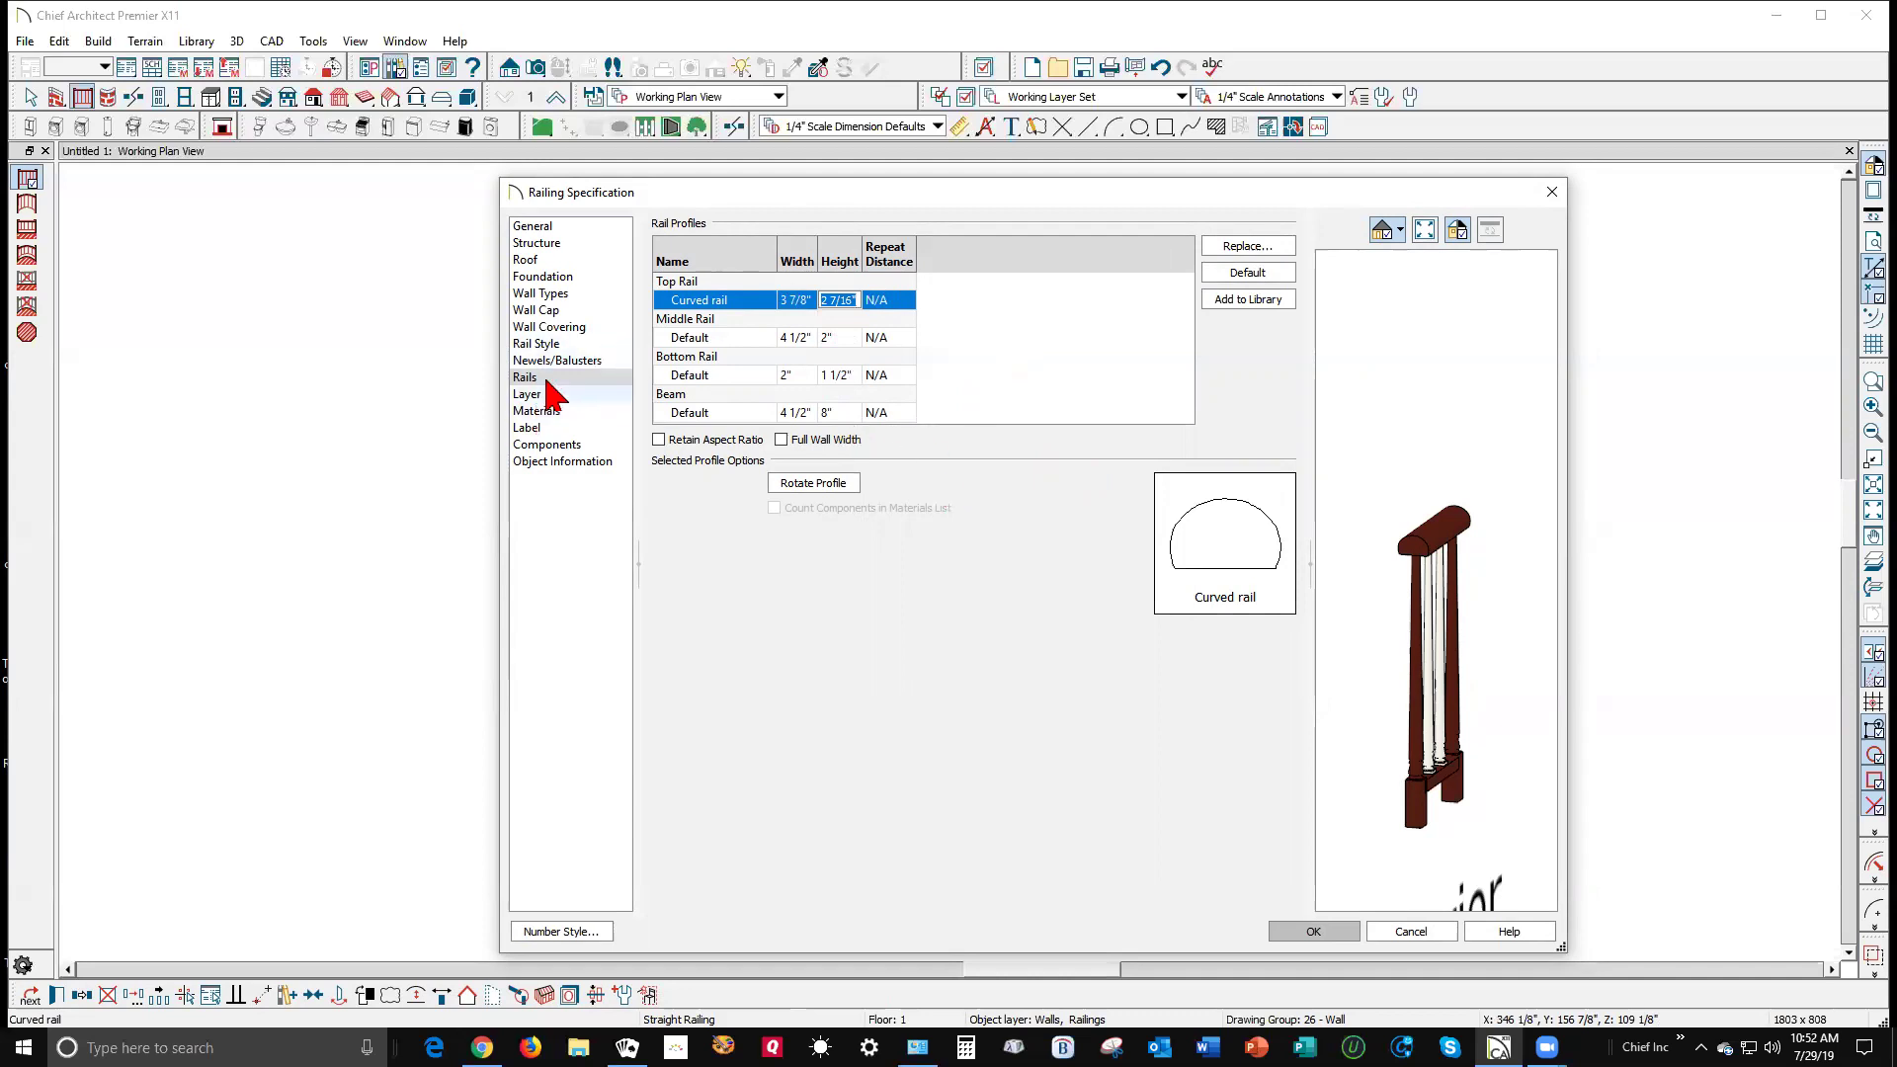
# Step: Set the railing's newel post type to Square
pyautogui.click(567, 361)
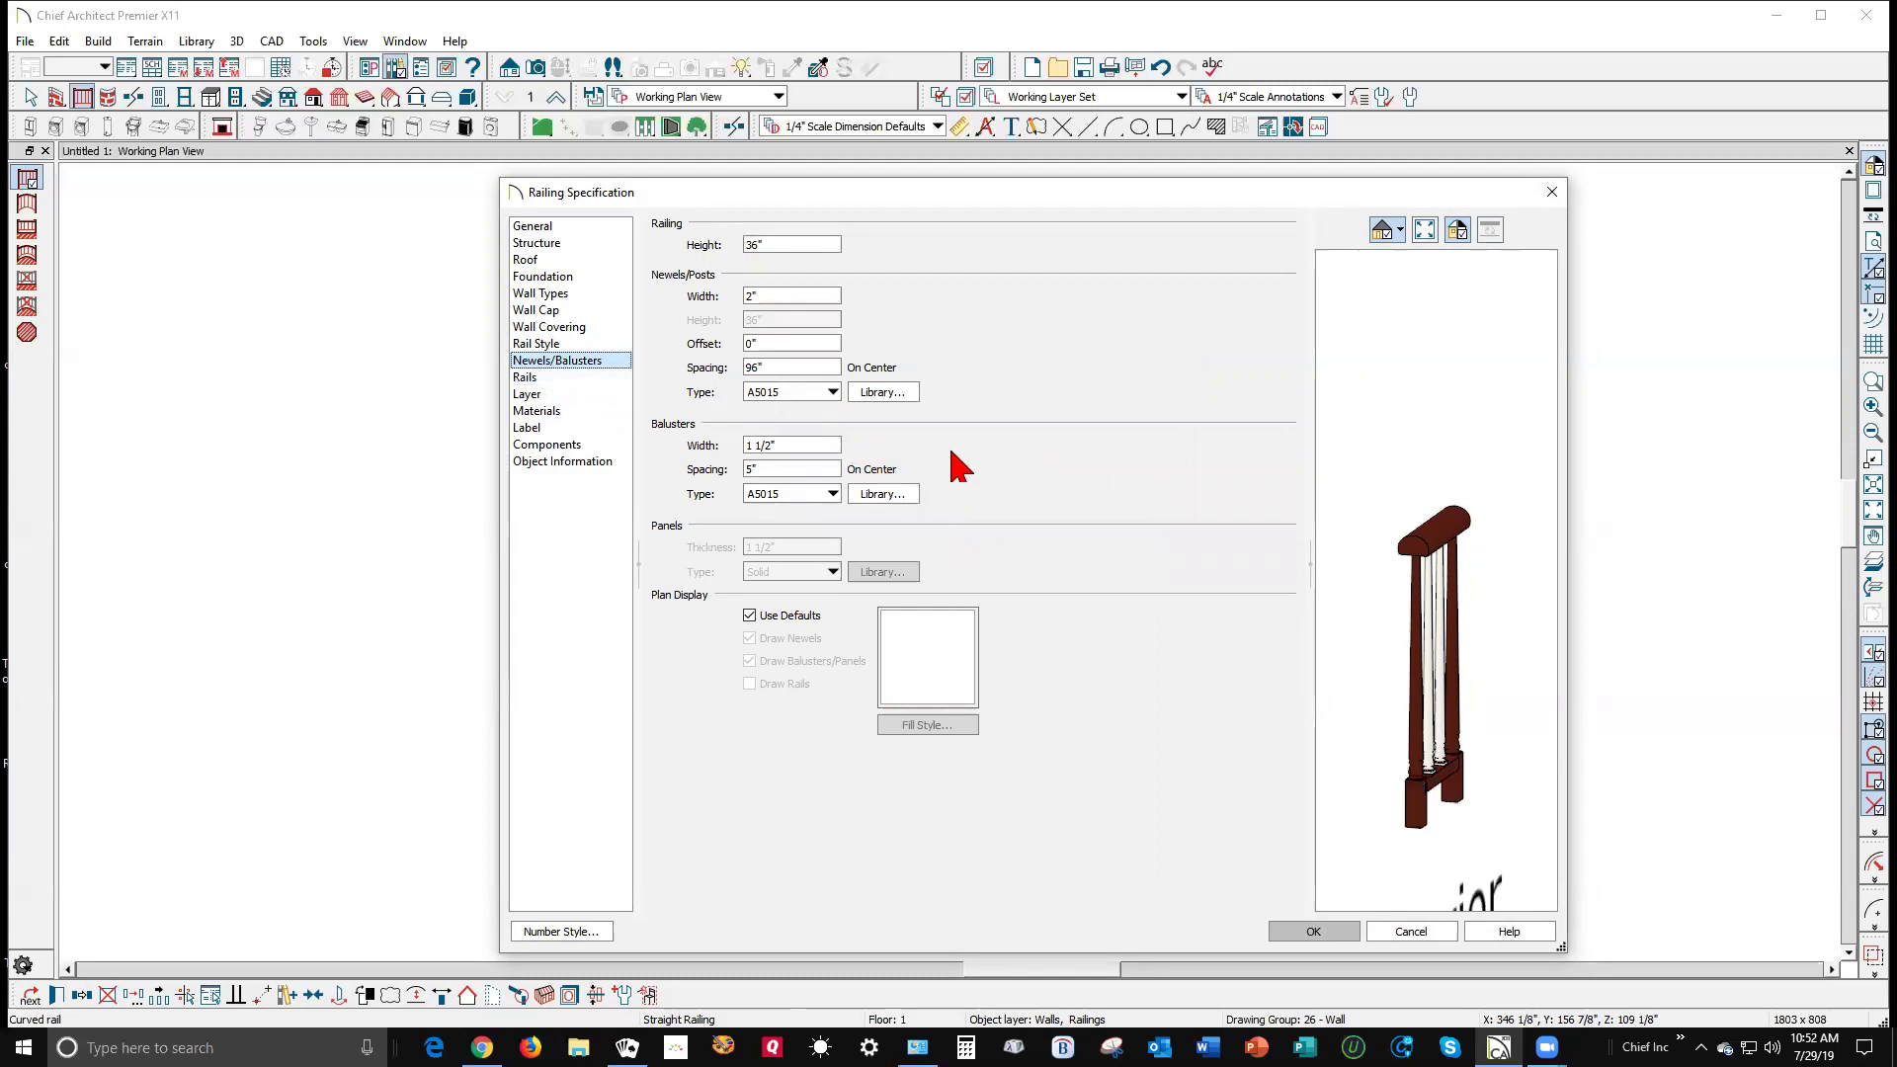
pyautogui.click(830, 392)
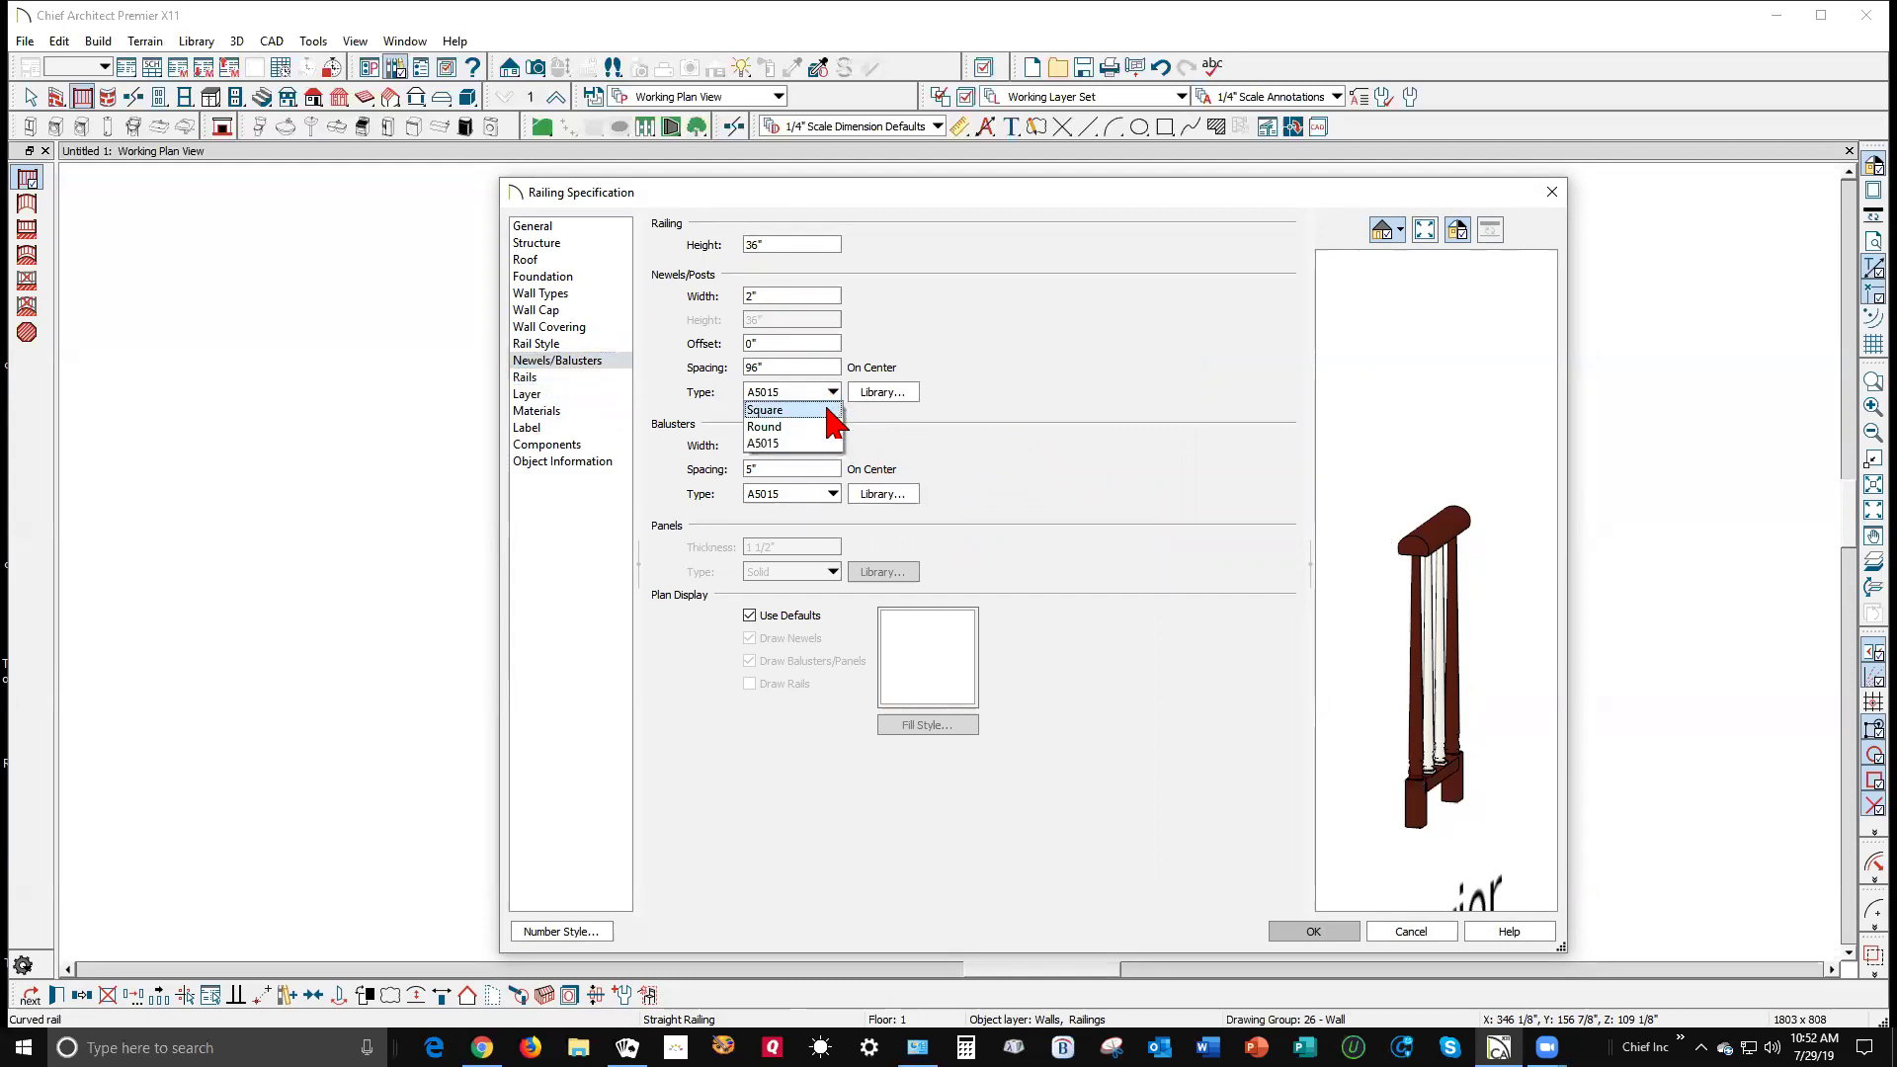
pyautogui.click(790, 409)
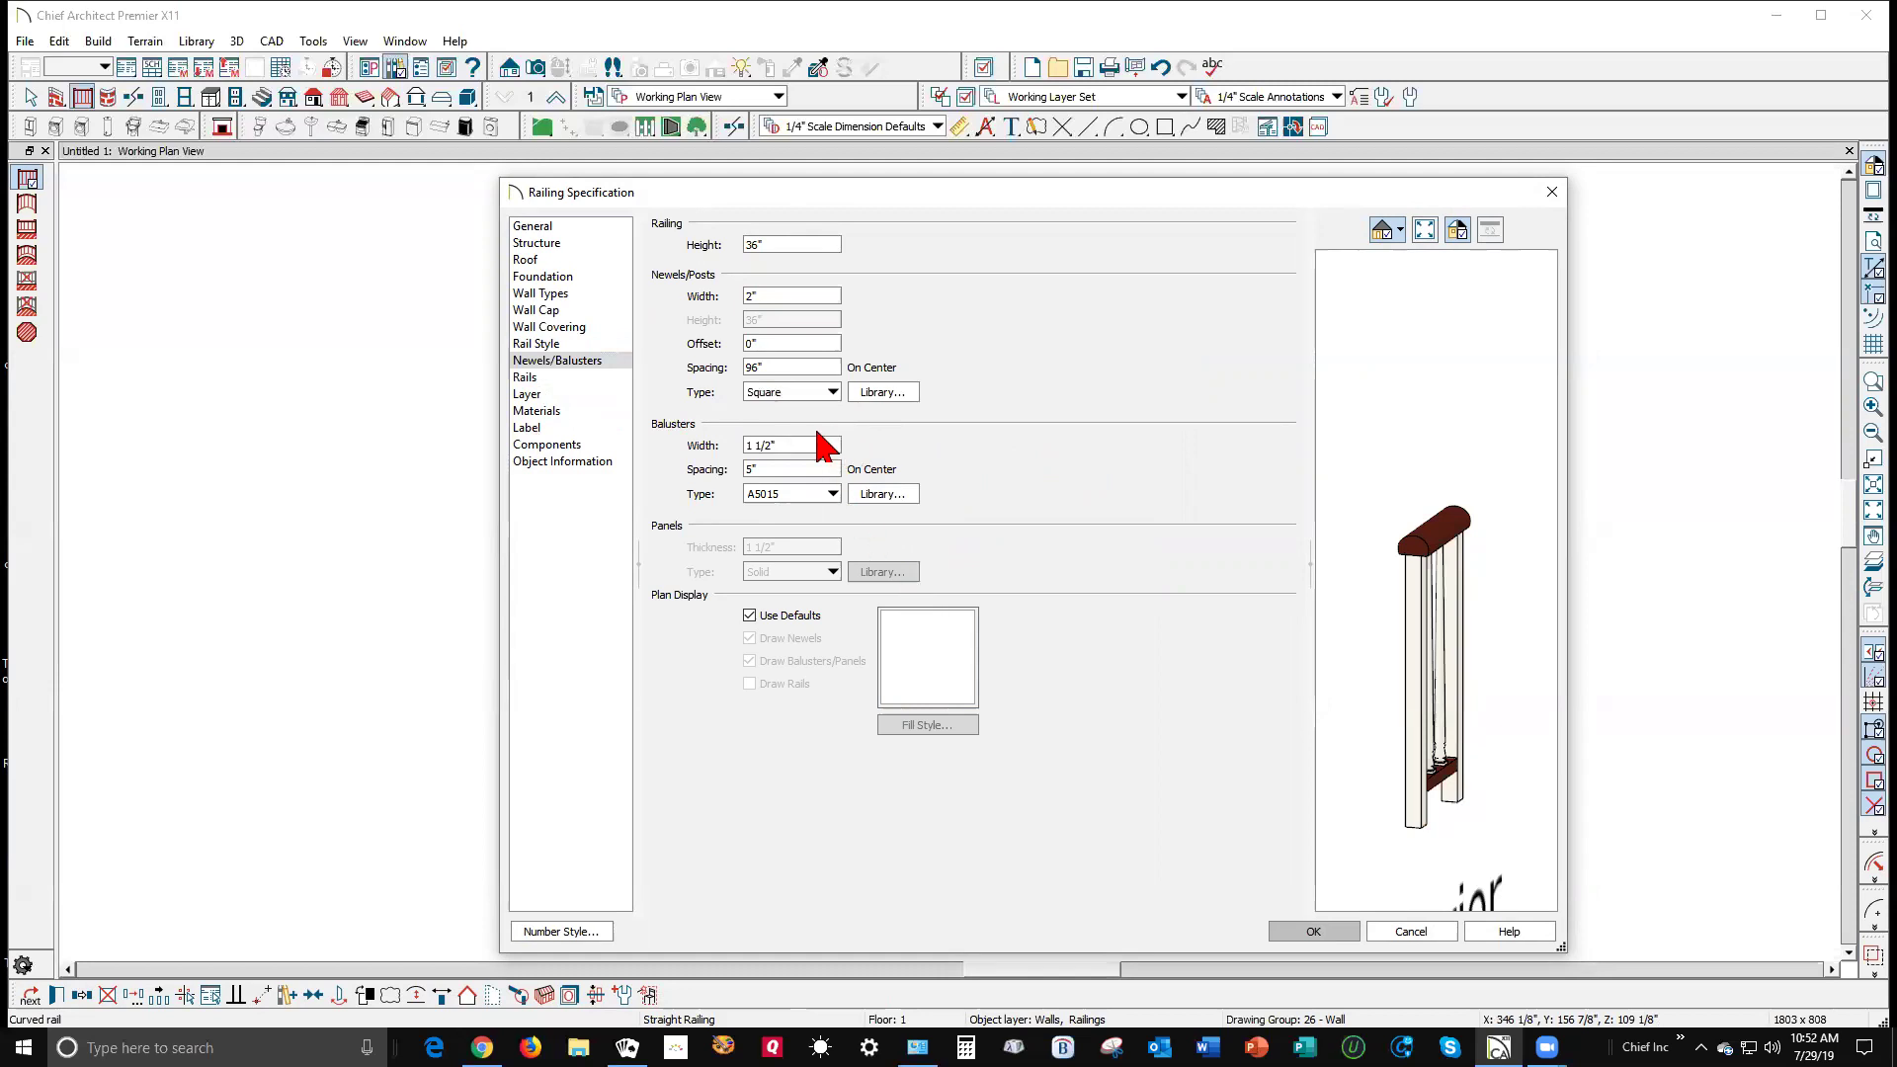
# Step: Set the railing's baluster type to Square
pyautogui.click(832, 507)
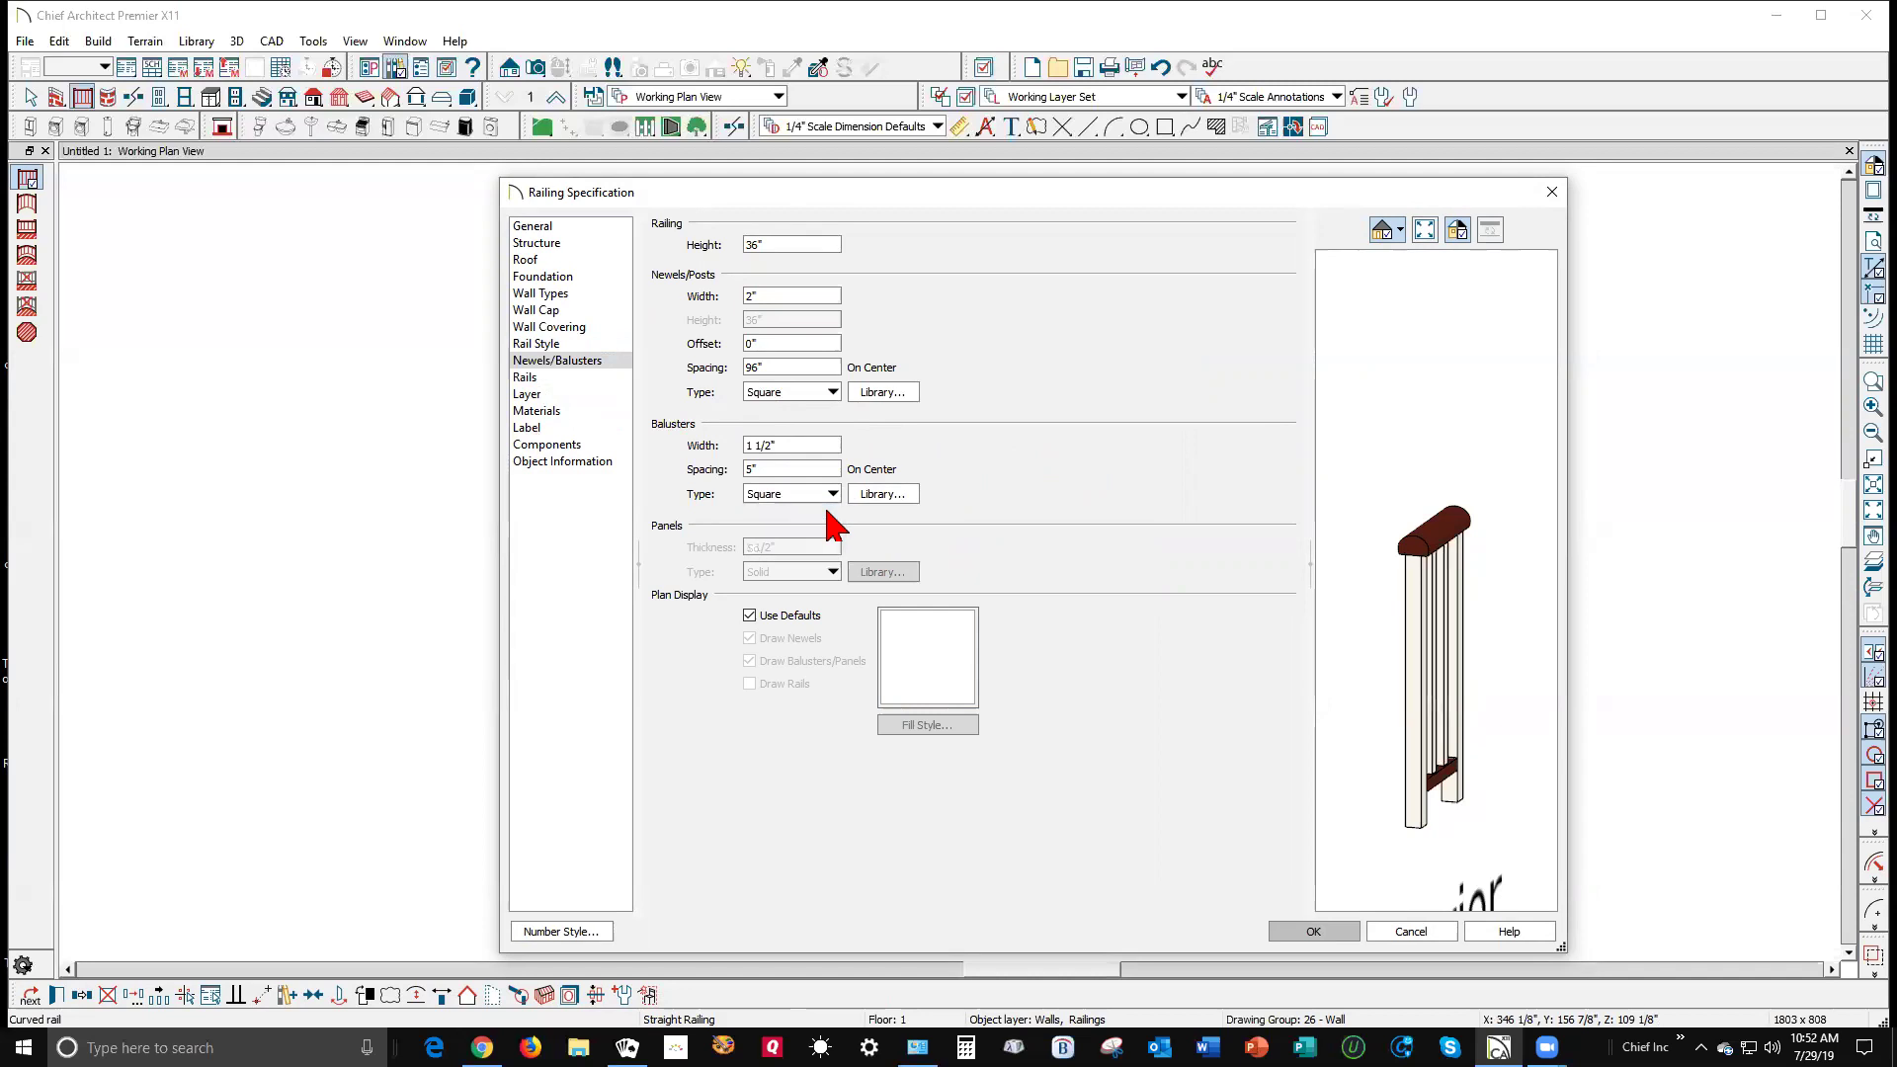
pyautogui.moveTo(1374, 747); pyautogui.dragTo(1289, 739)
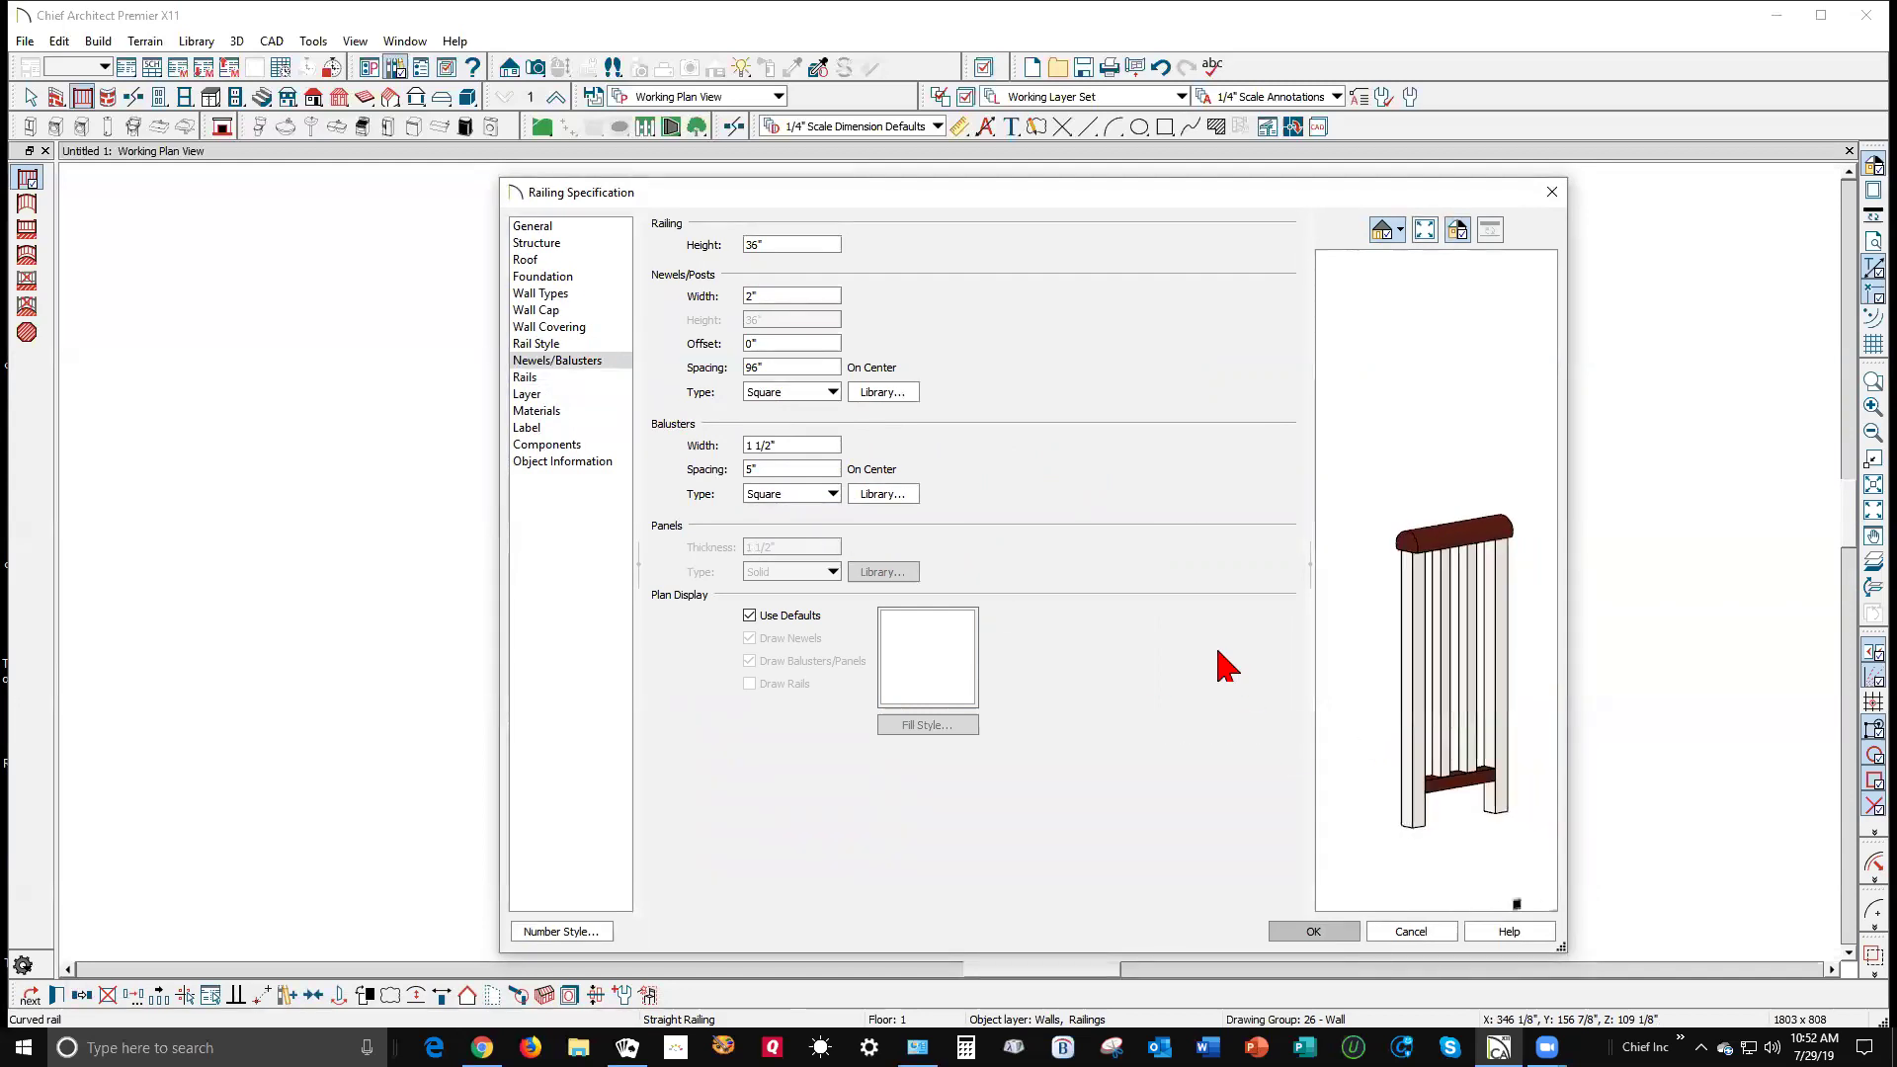
# Step: Change the railing's Rail material to Color - Bone from the plan materials and accept the railing specification
pyautogui.click(552, 411)
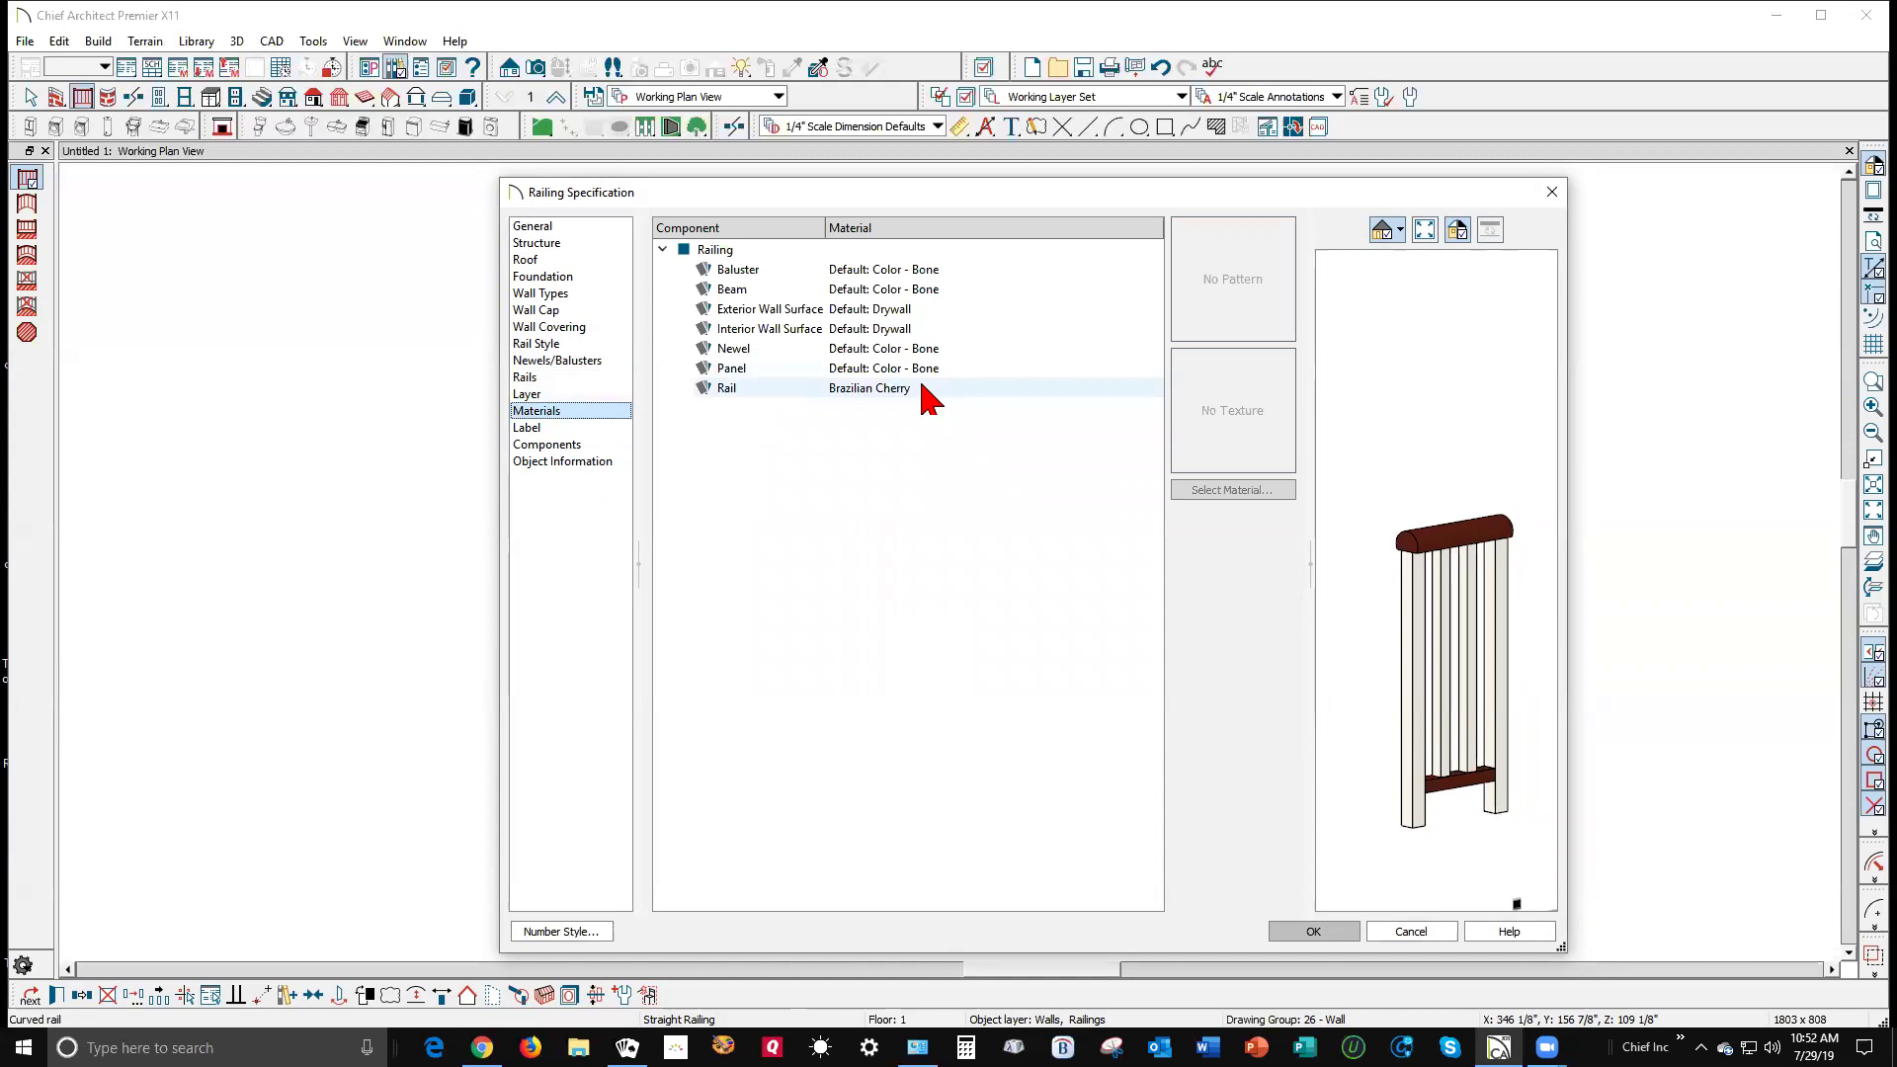
pyautogui.click(870, 394)
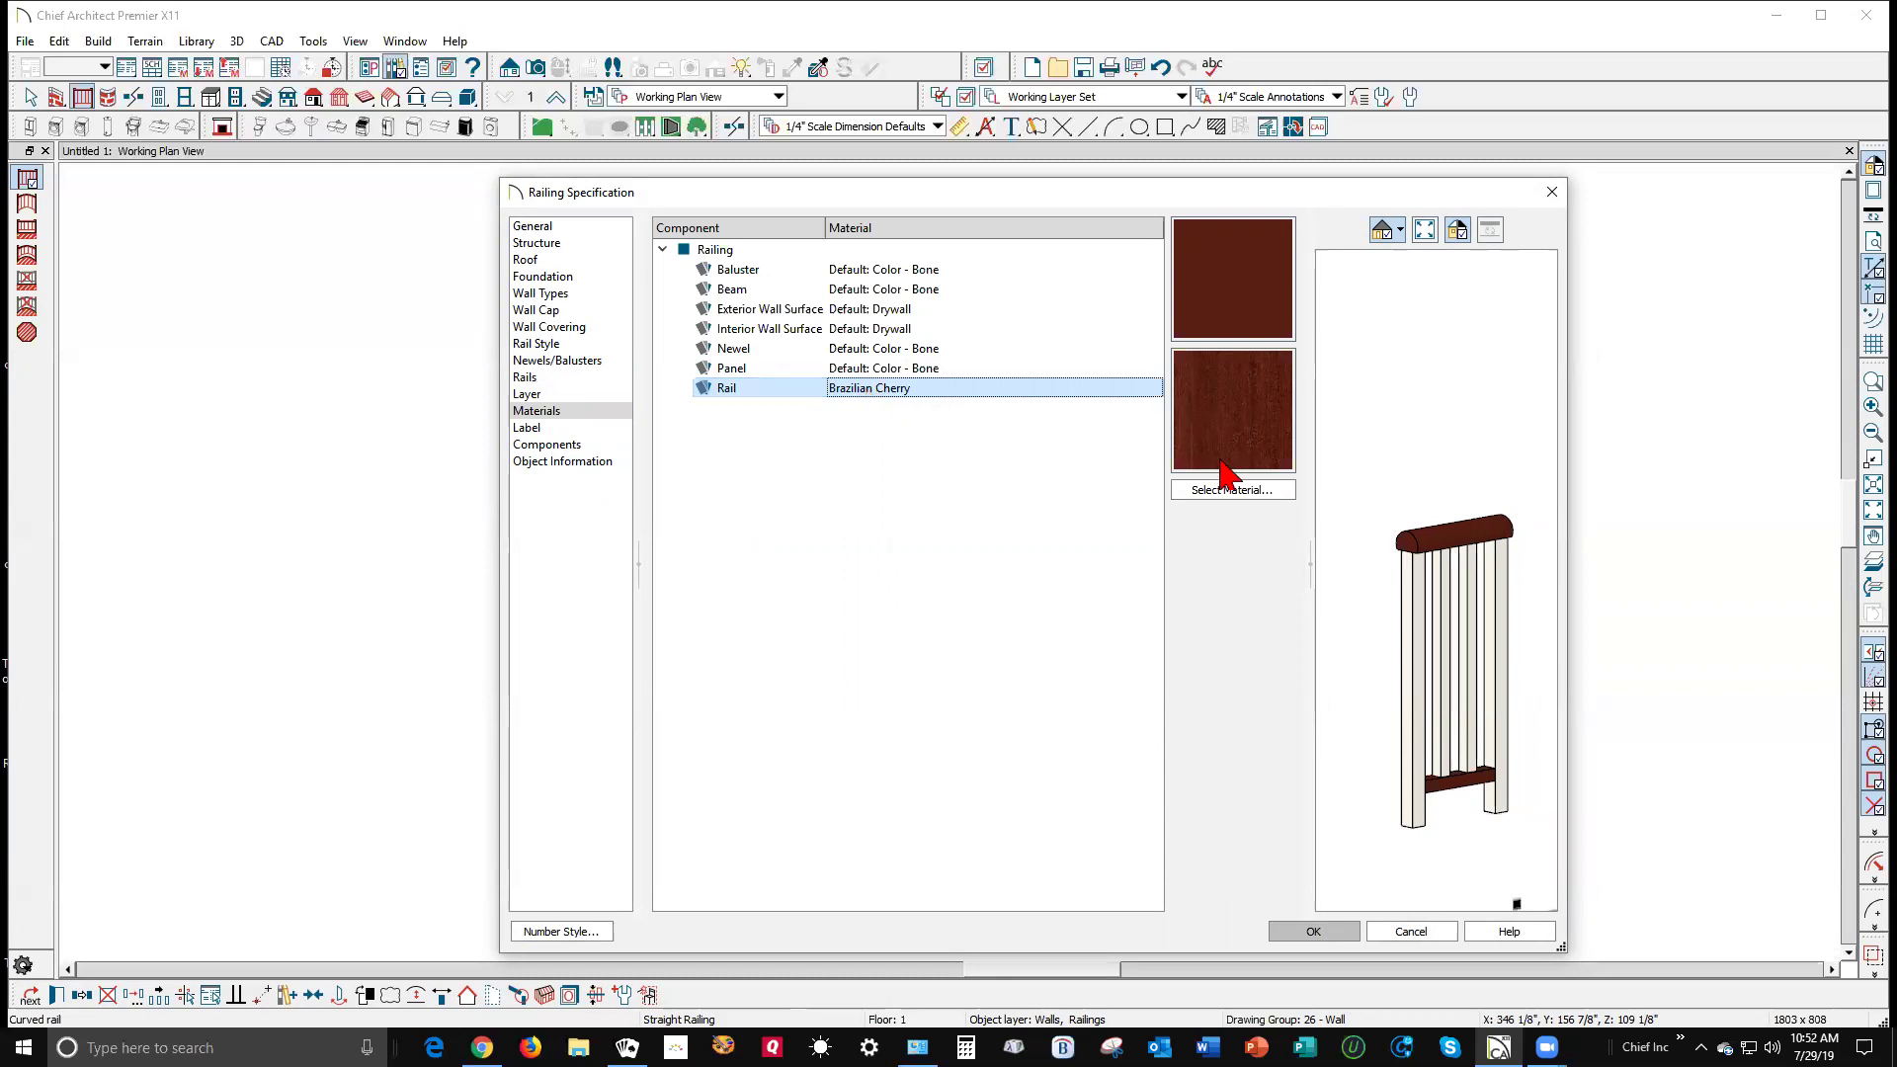
pyautogui.click(1241, 494)
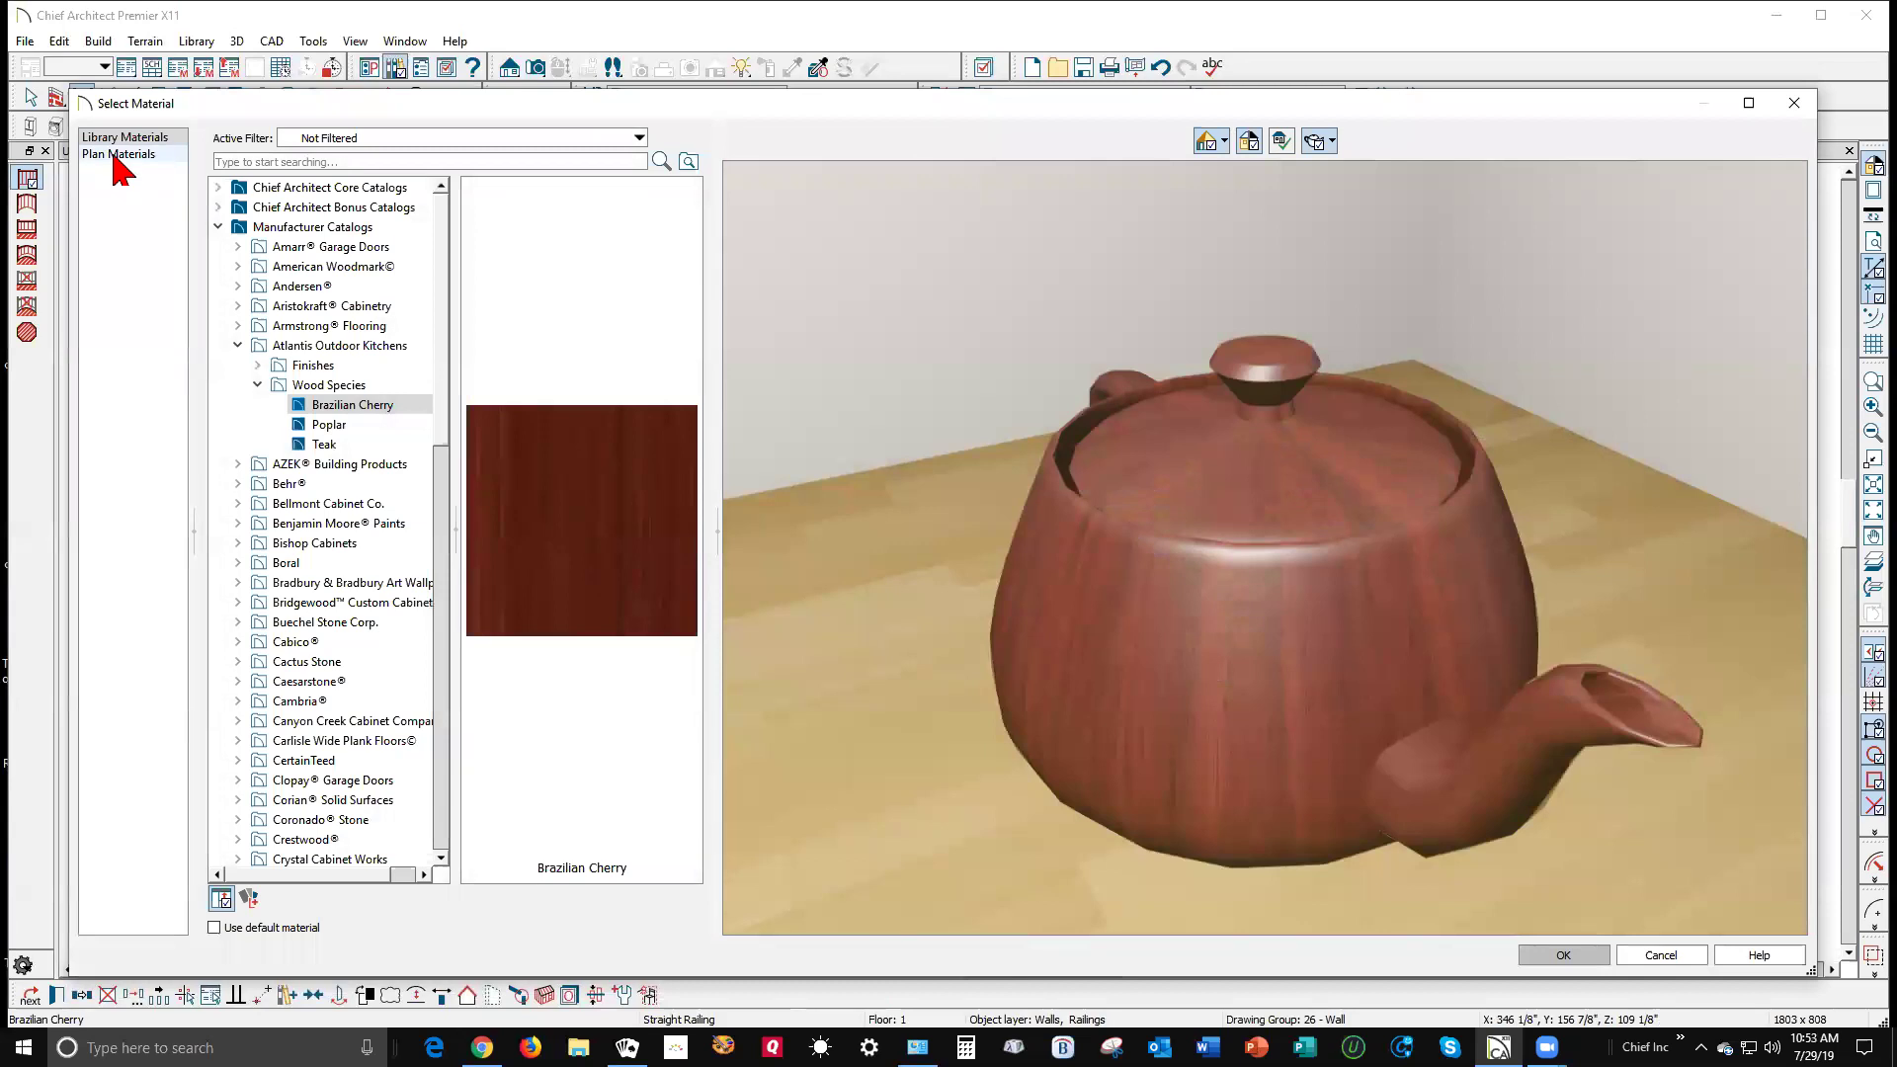
pyautogui.click(116, 155)
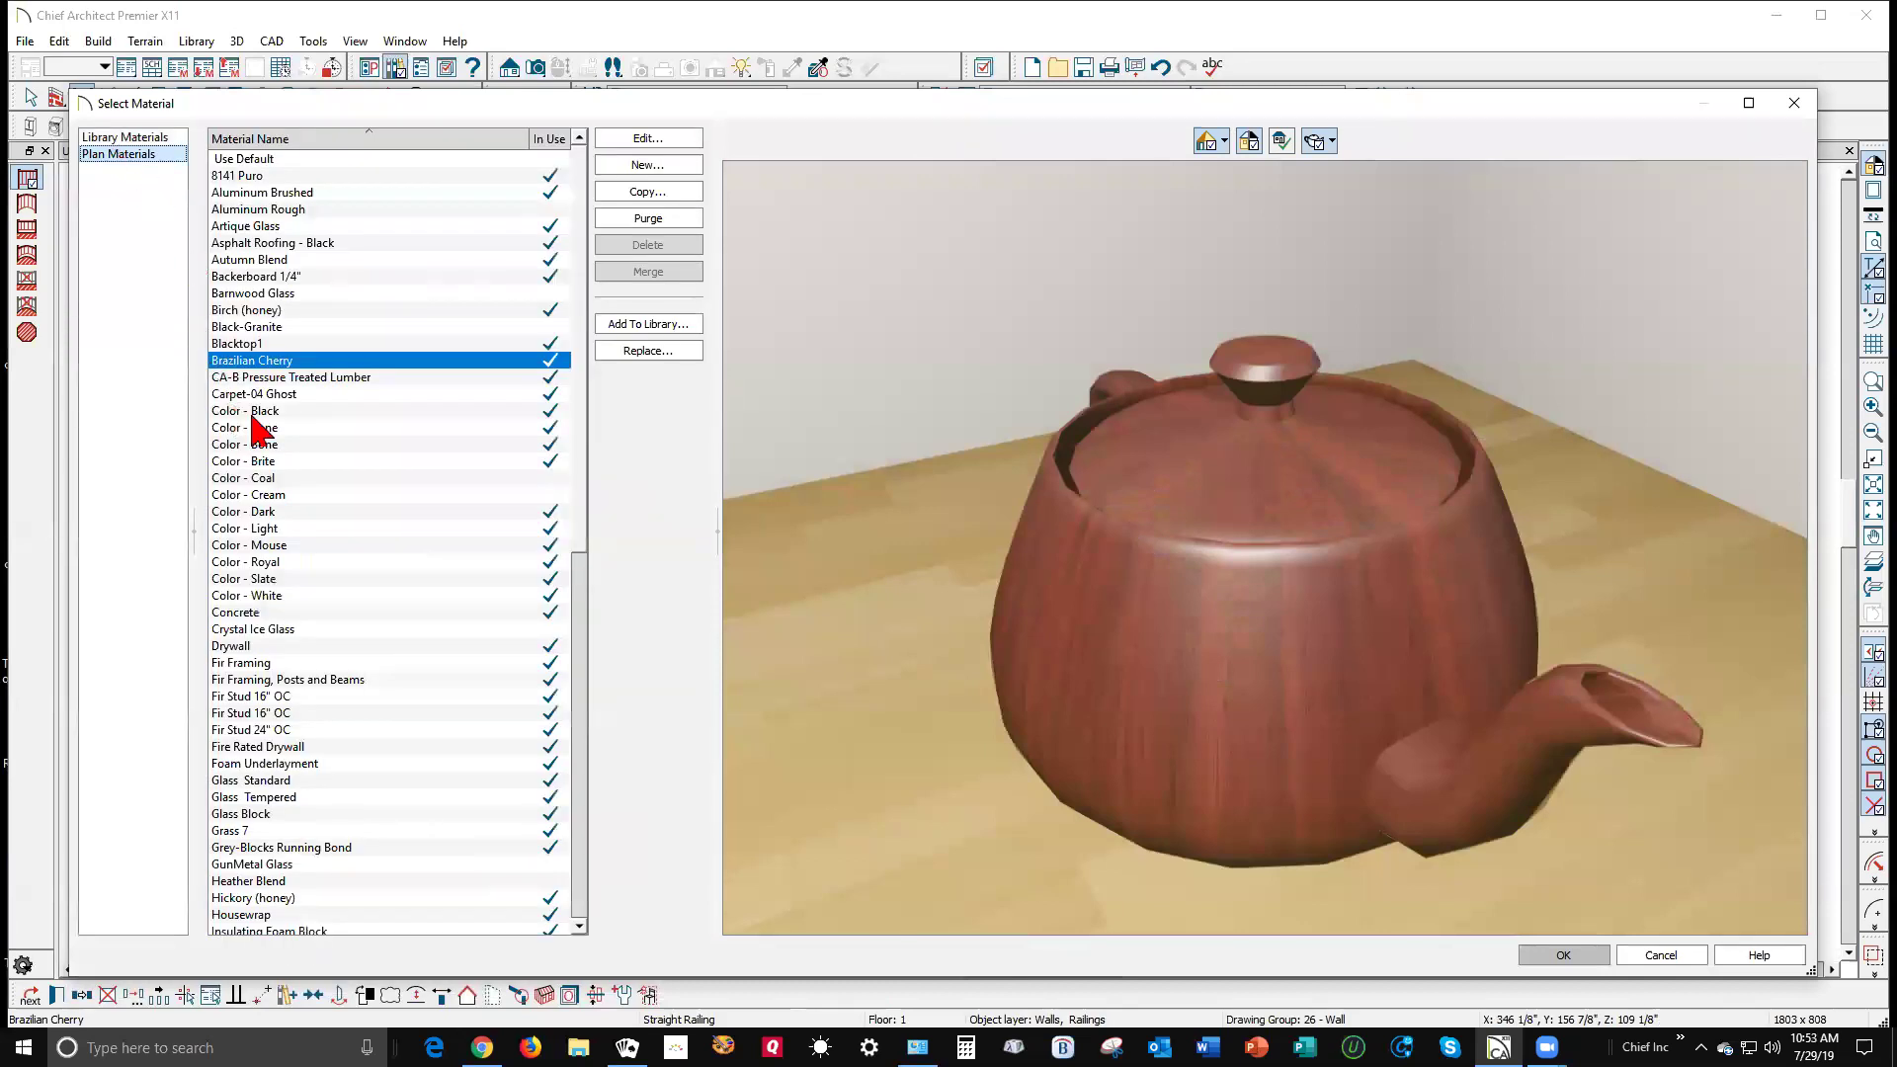
pyautogui.click(280, 445)
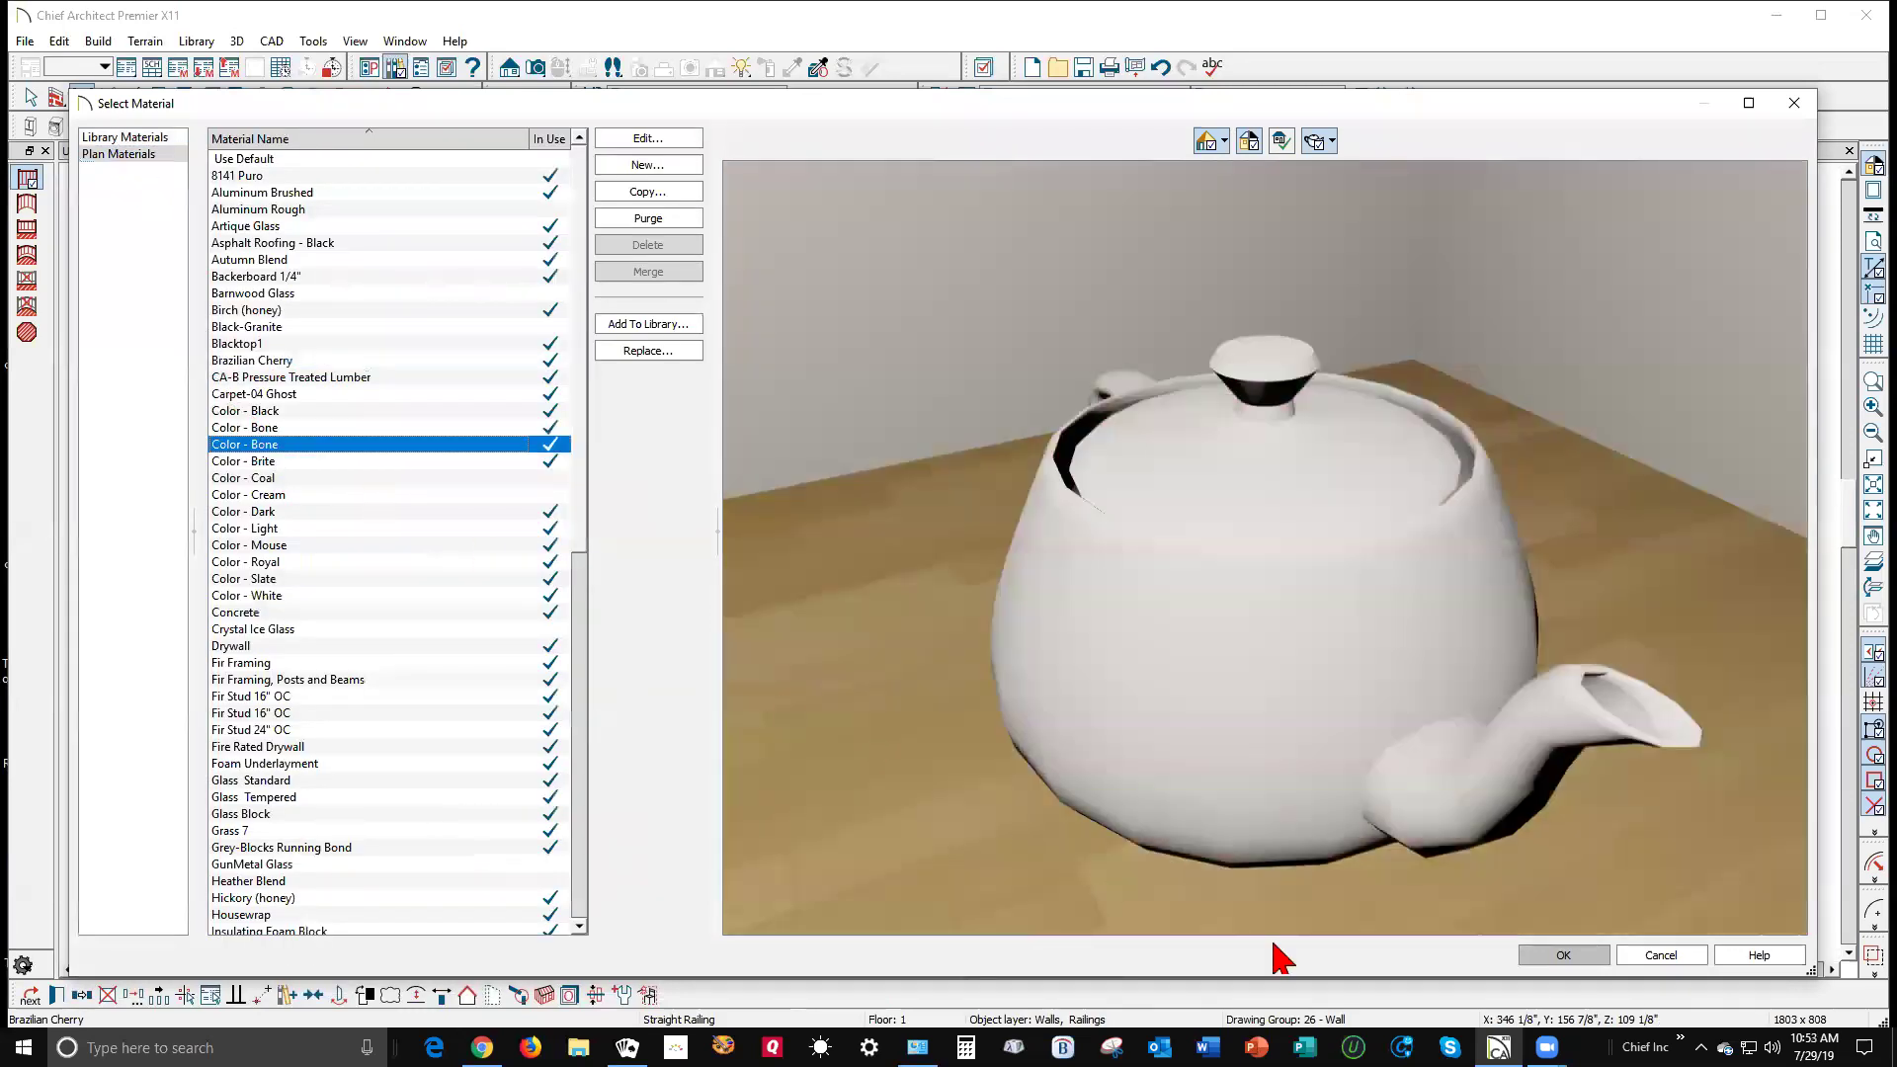
pyautogui.click(1589, 956)
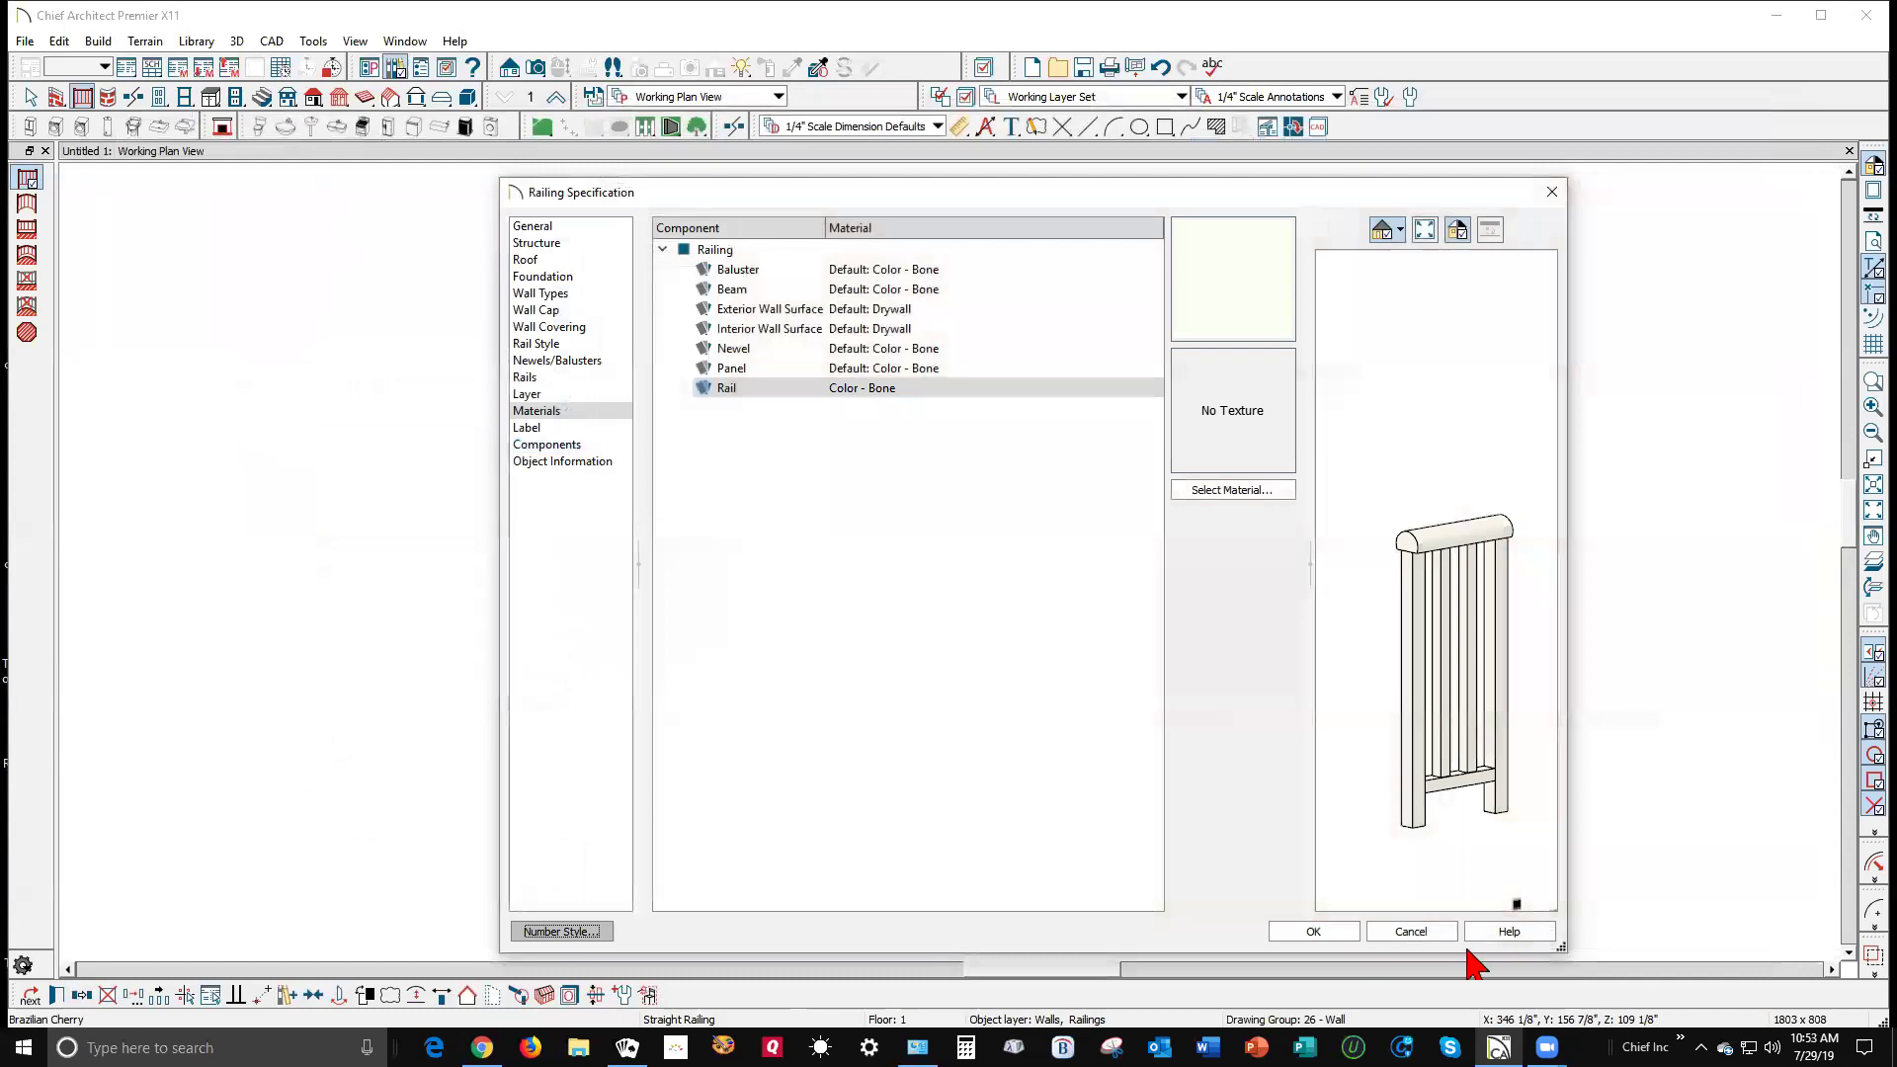
pyautogui.click(1321, 933)
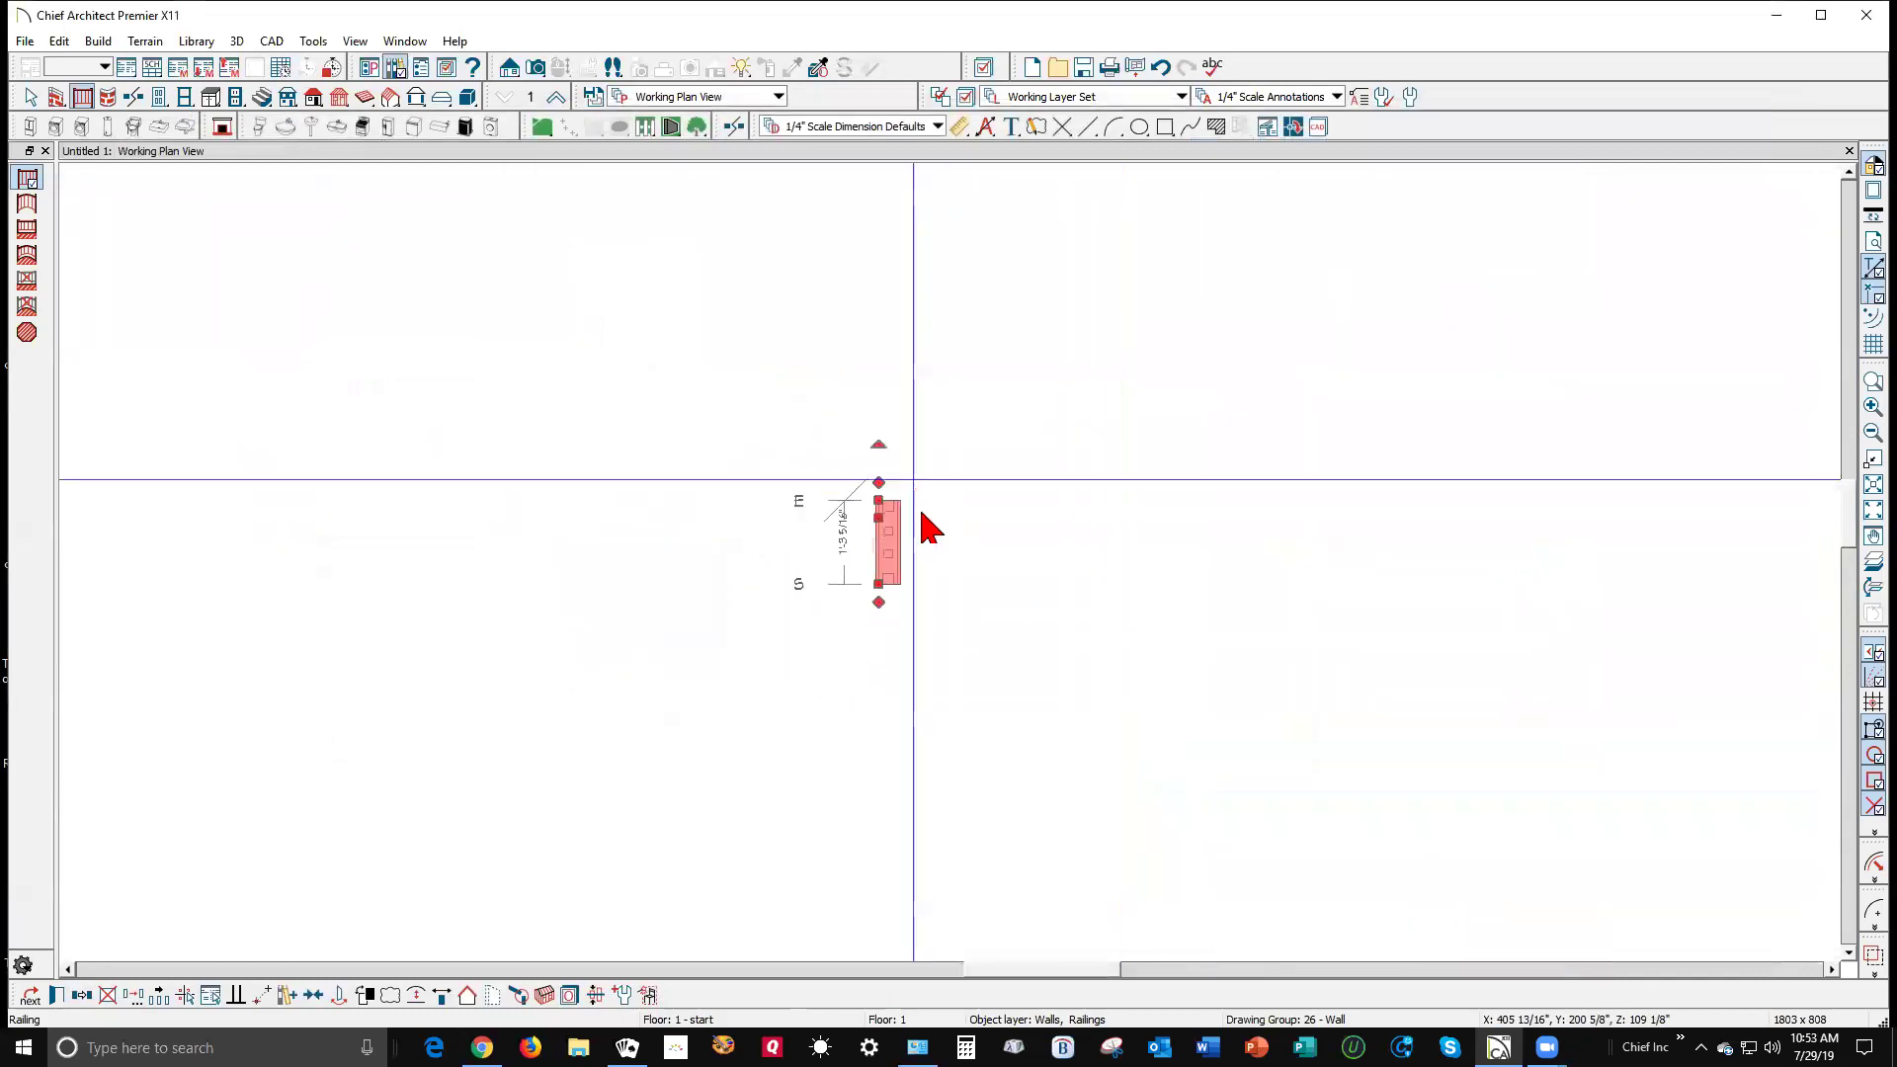
# Step: Draw connected railings from the existing one into a closed rectangle about 8'-7 13/16" wide, and extend it to about 5'-9 9/16" deep
pyautogui.moveTo(885, 500); pyautogui.dragTo(1350, 355)
pyautogui.moveTo(1349, 357); pyautogui.dragTo(884, 551)
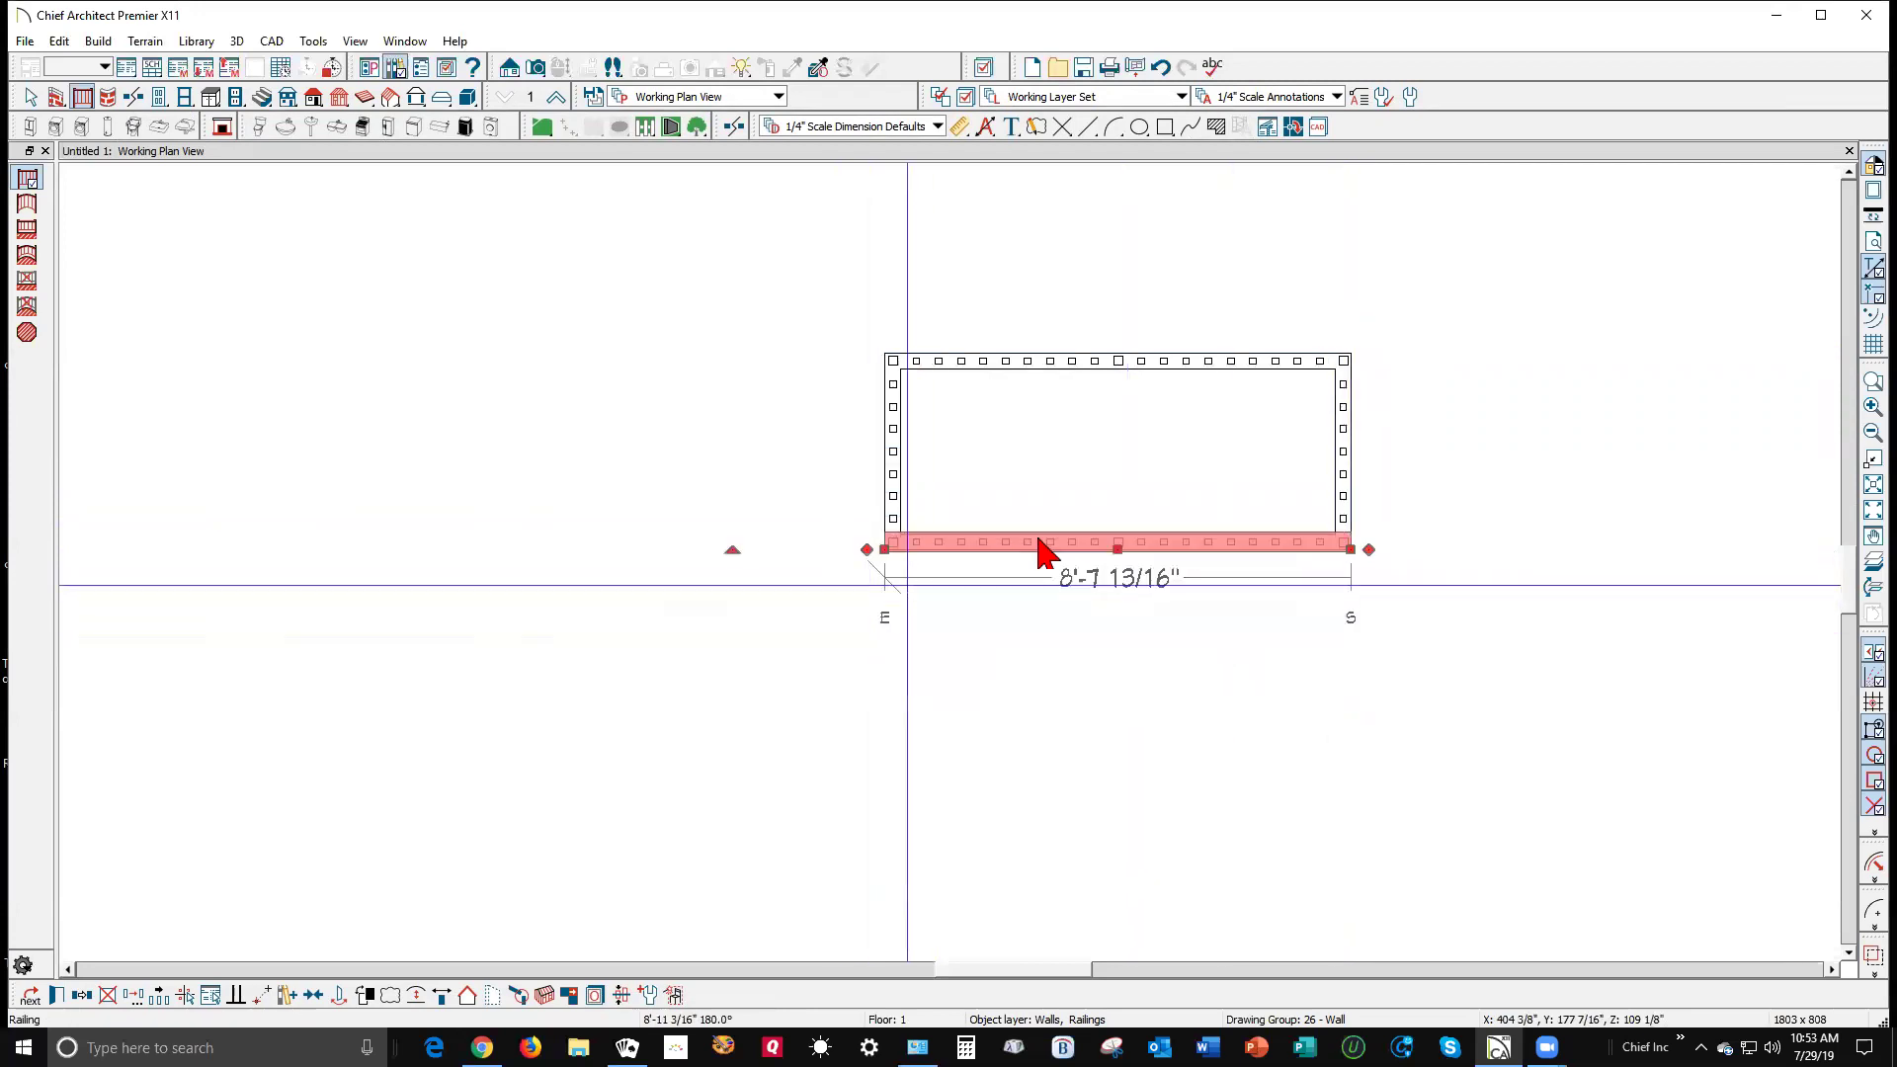
pyautogui.moveTo(1124, 549); pyautogui.dragTo(1117, 664)
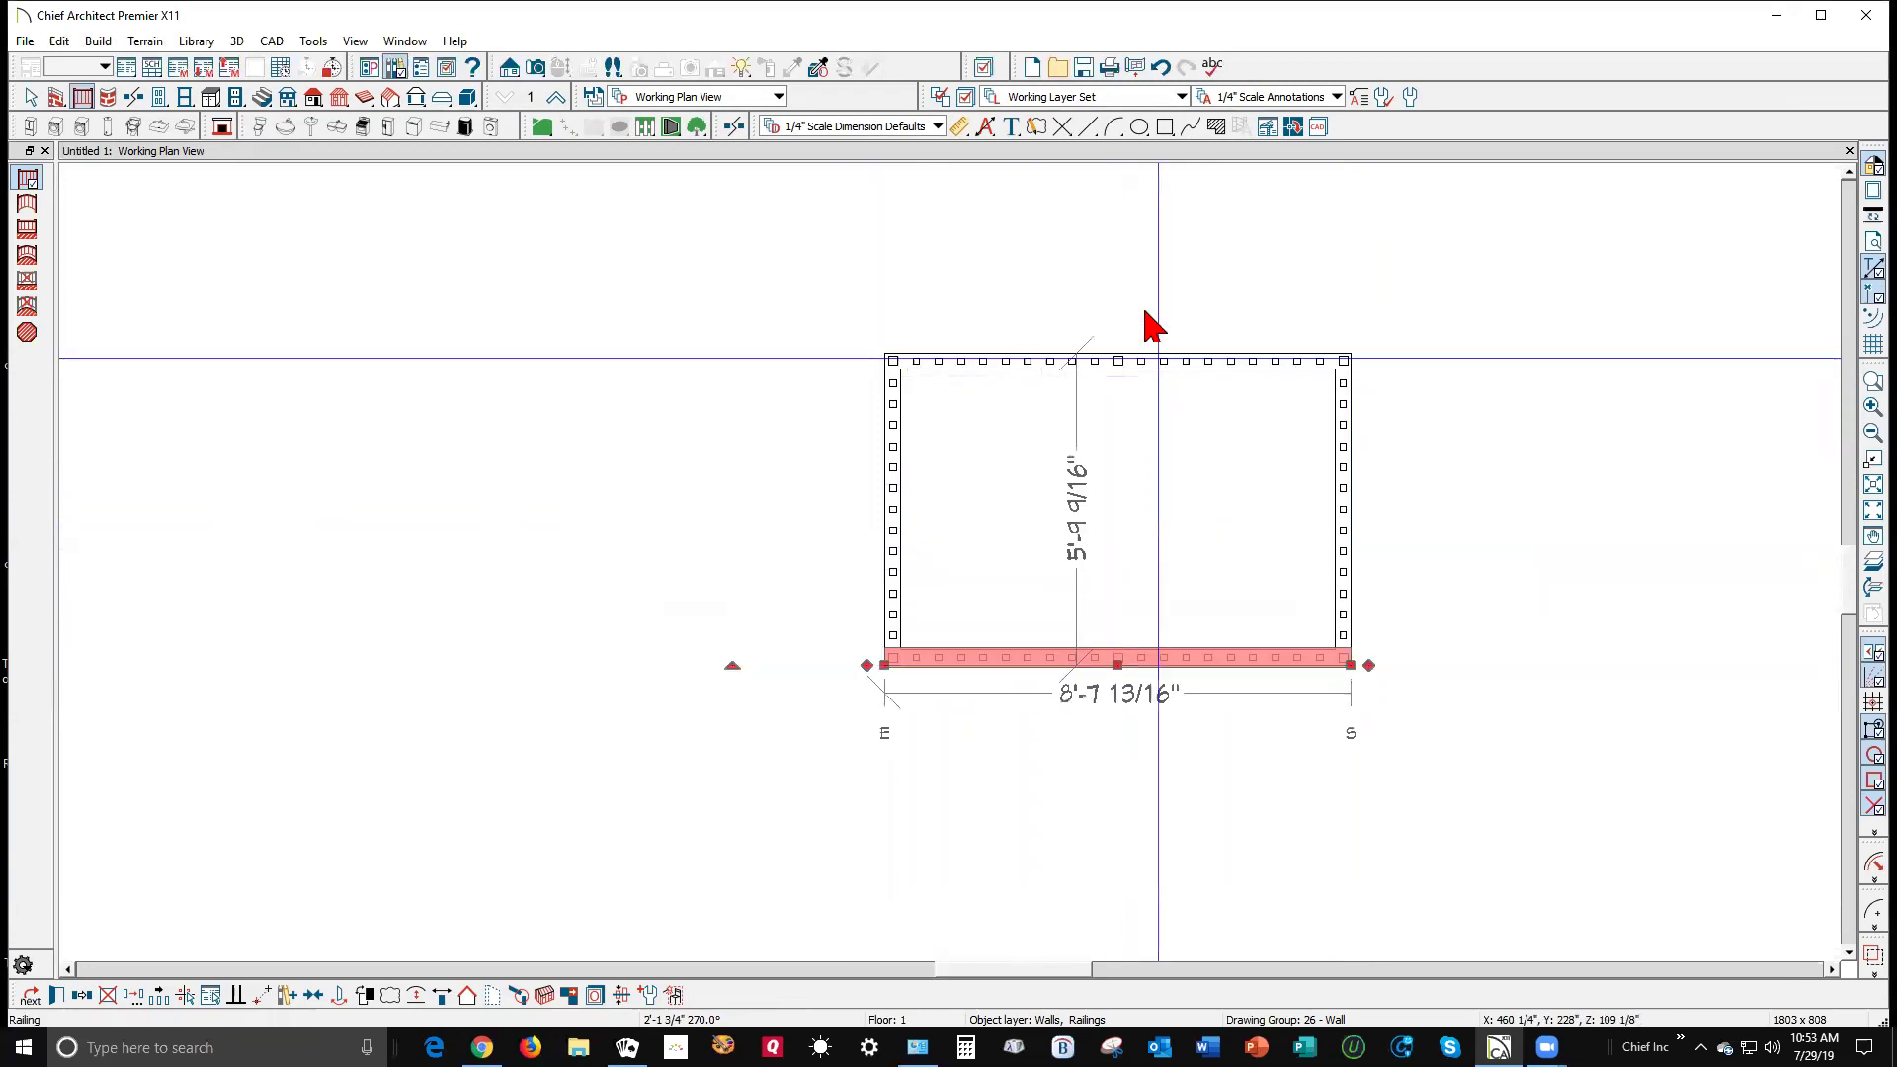
pyautogui.click(988, 247)
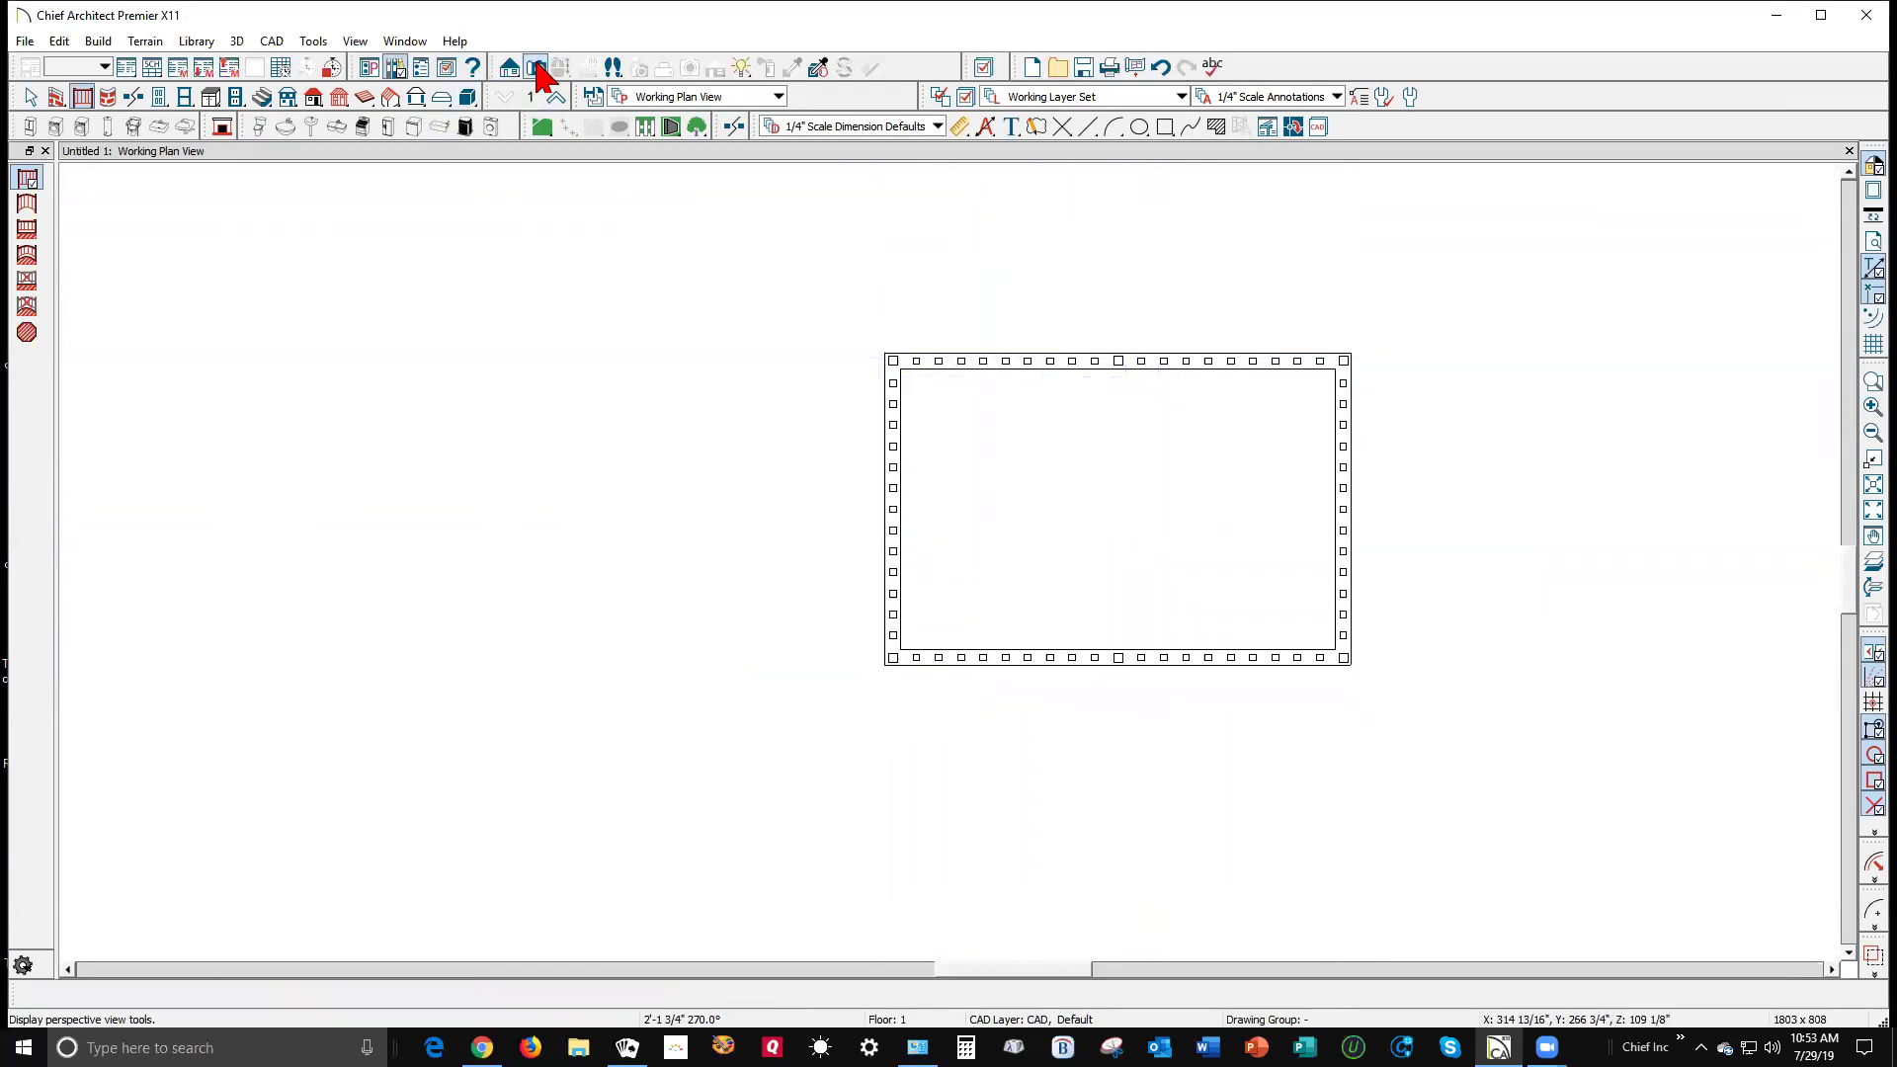
# Step: Create a perspective full overview of the railing enclosure and view it from a front corner
pyautogui.click(538, 69)
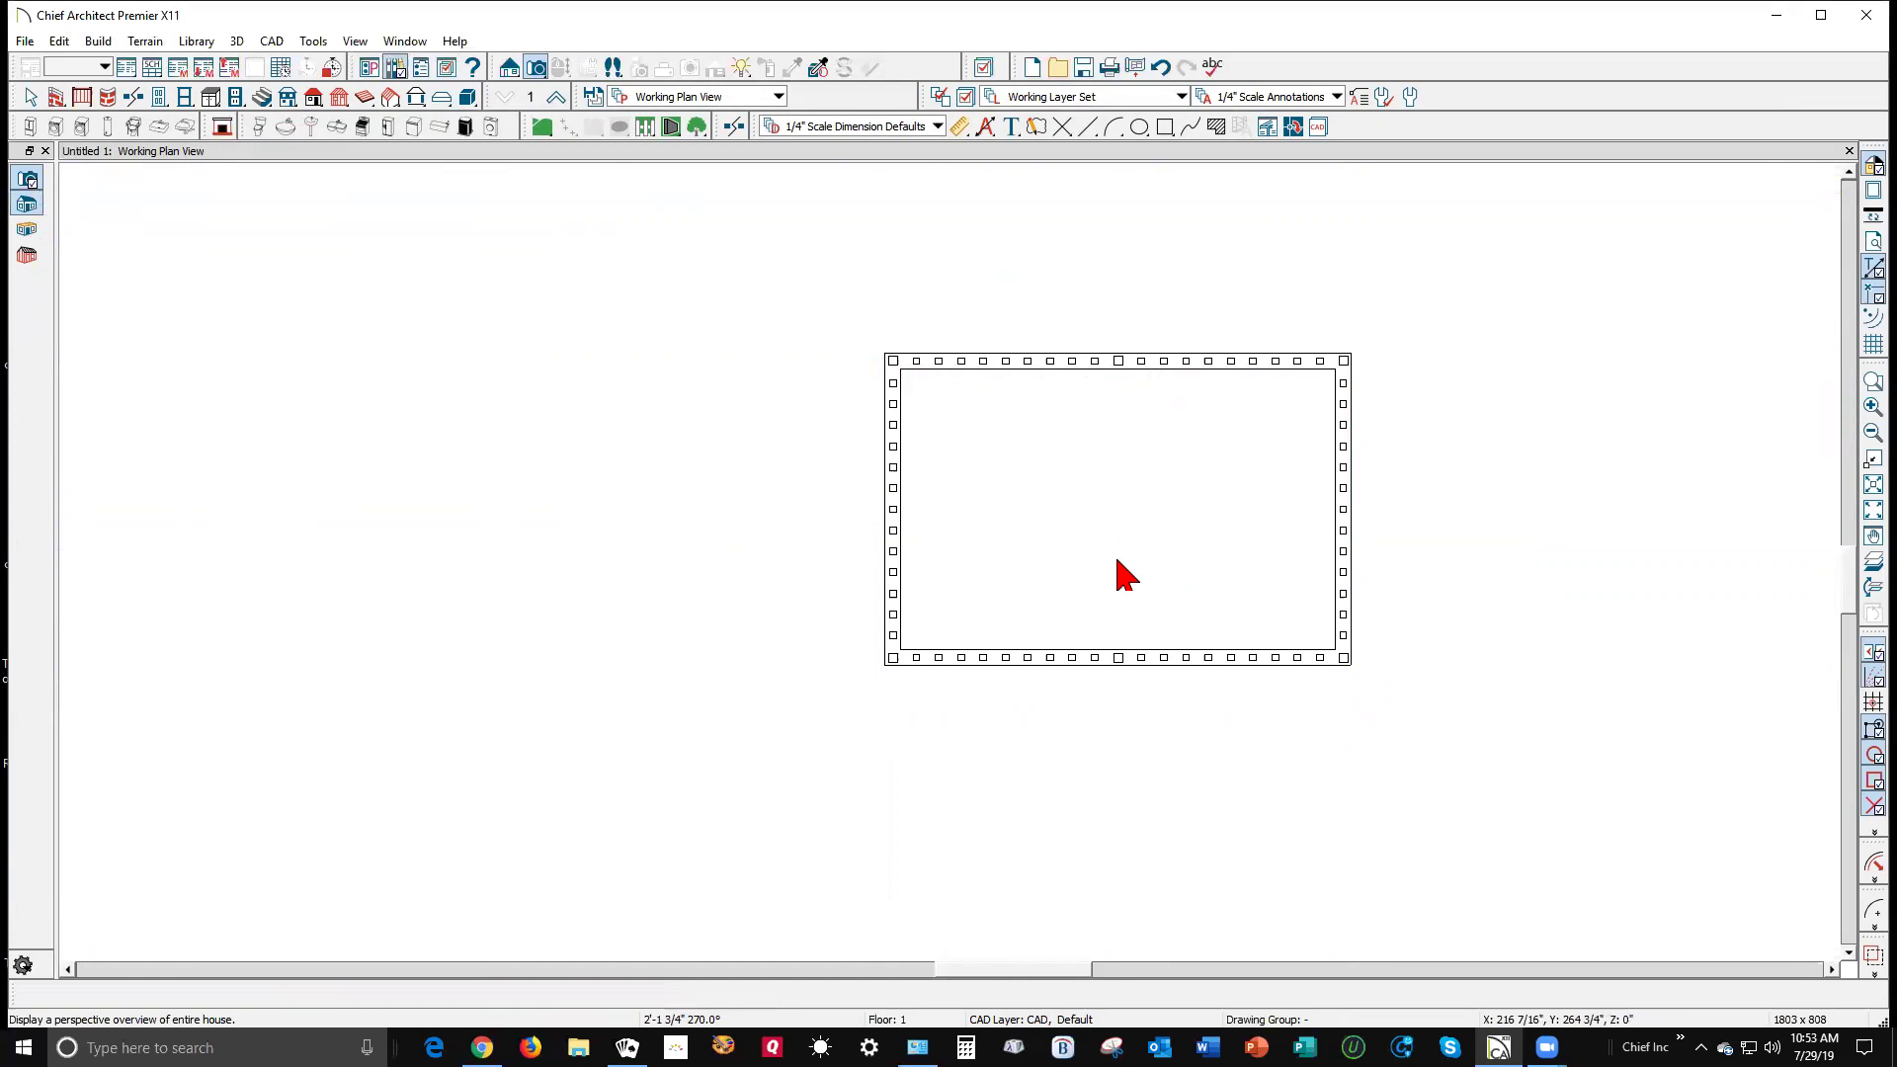
pyautogui.scroll(1, 994, 667)
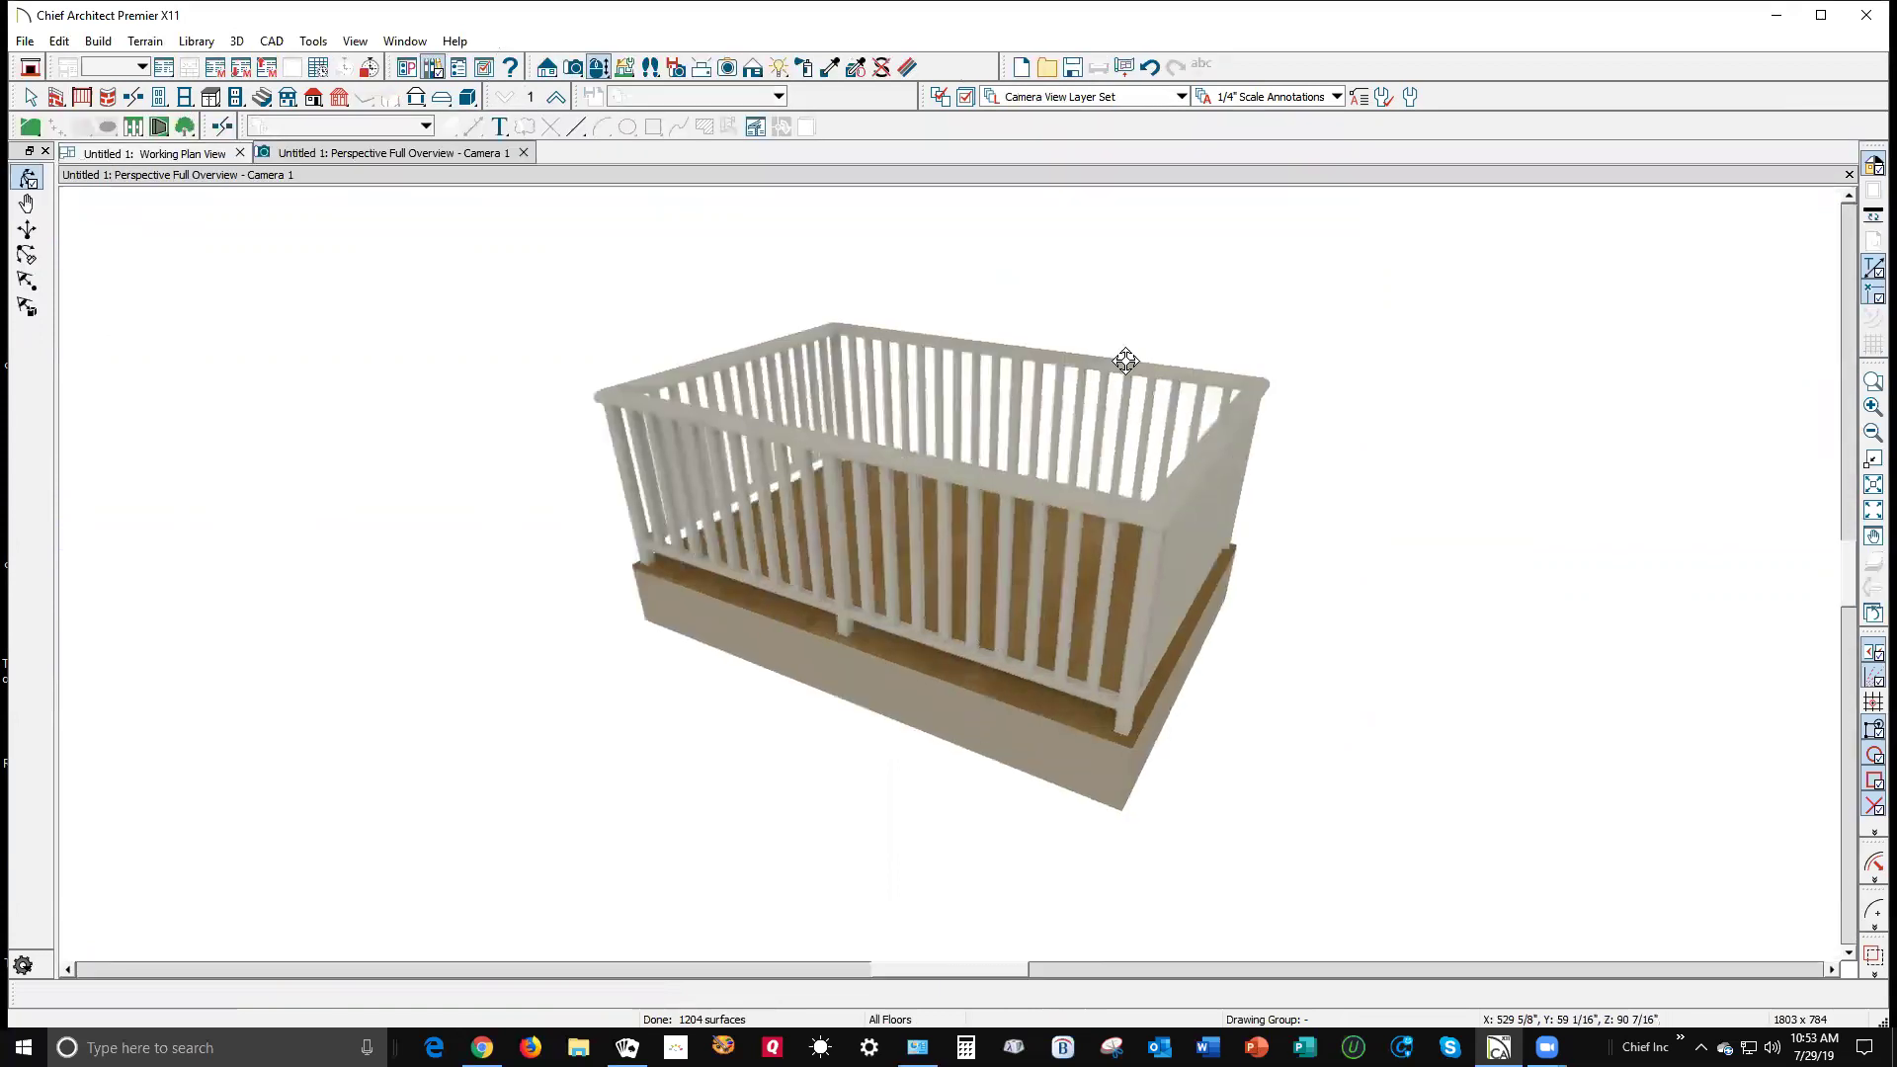
pyautogui.scroll(1, 1012, 598)
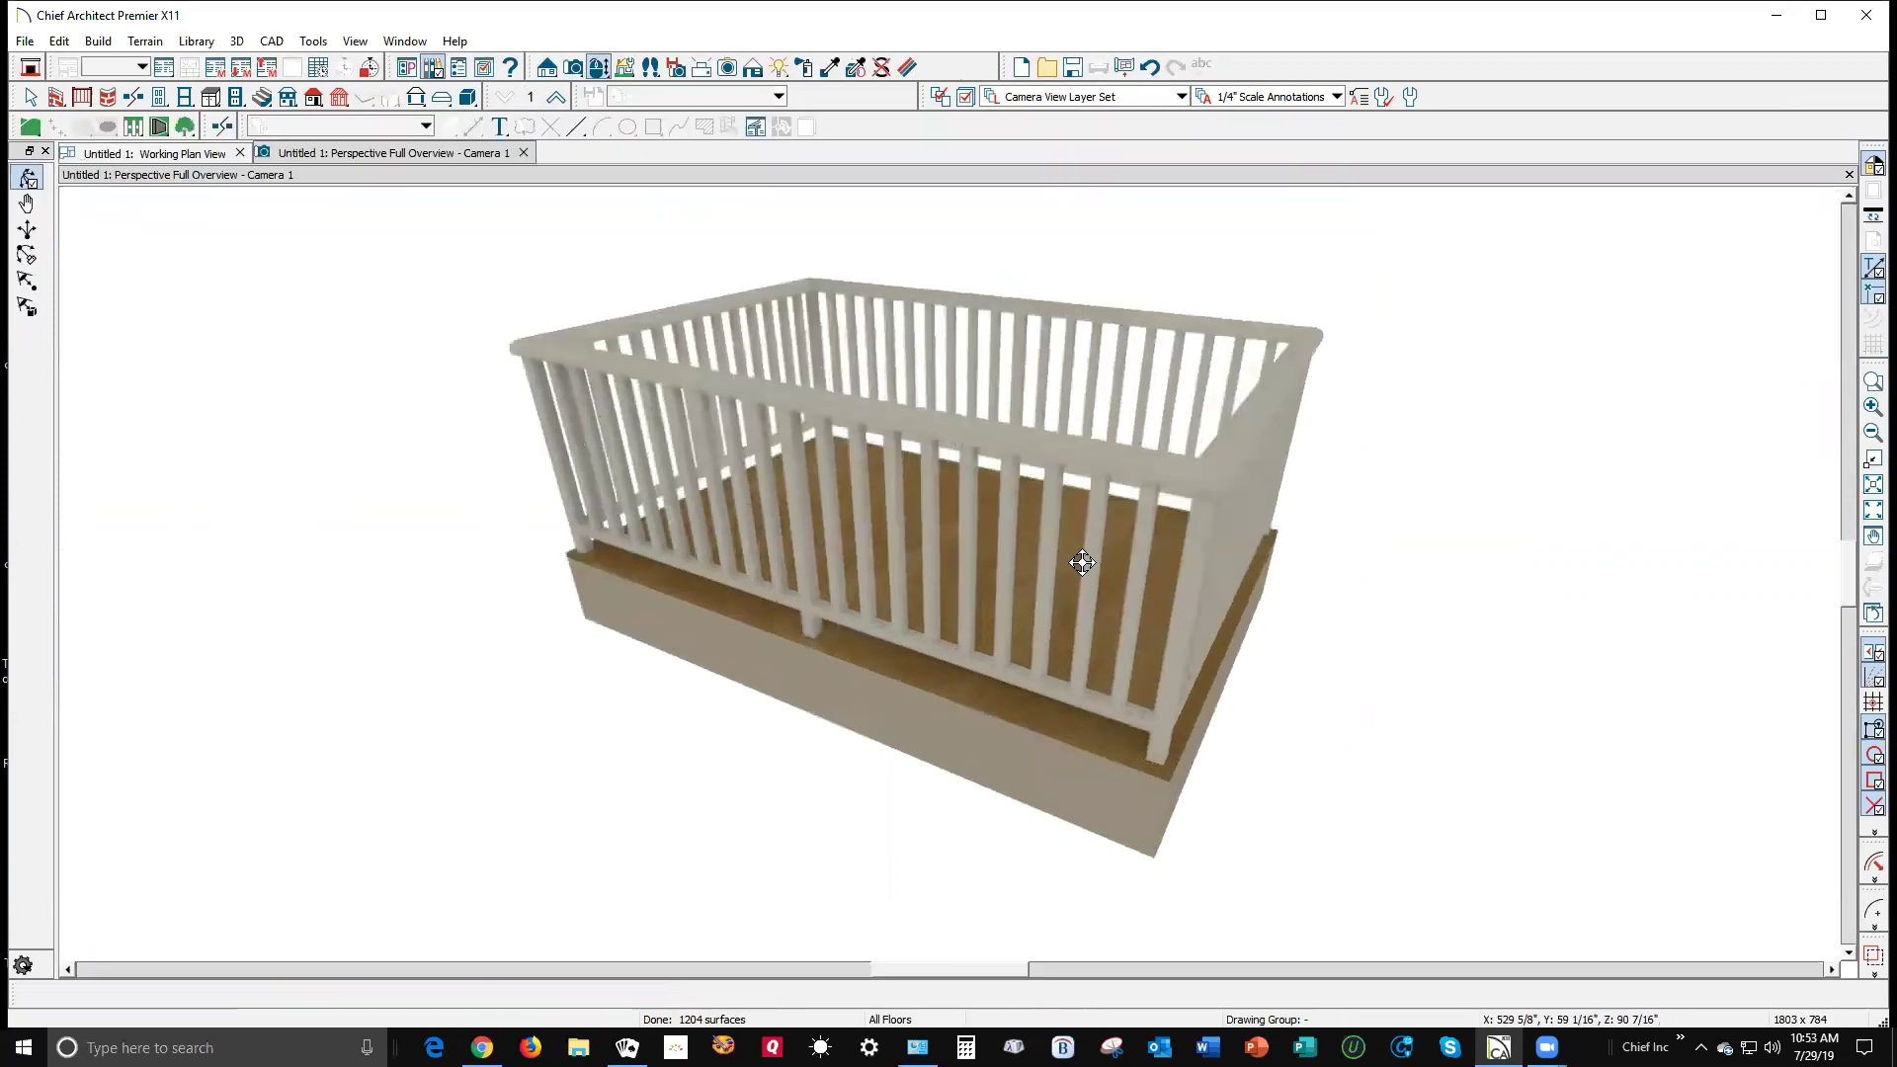
pyautogui.moveTo(1081, 562); pyautogui.dragTo(1003, 529)
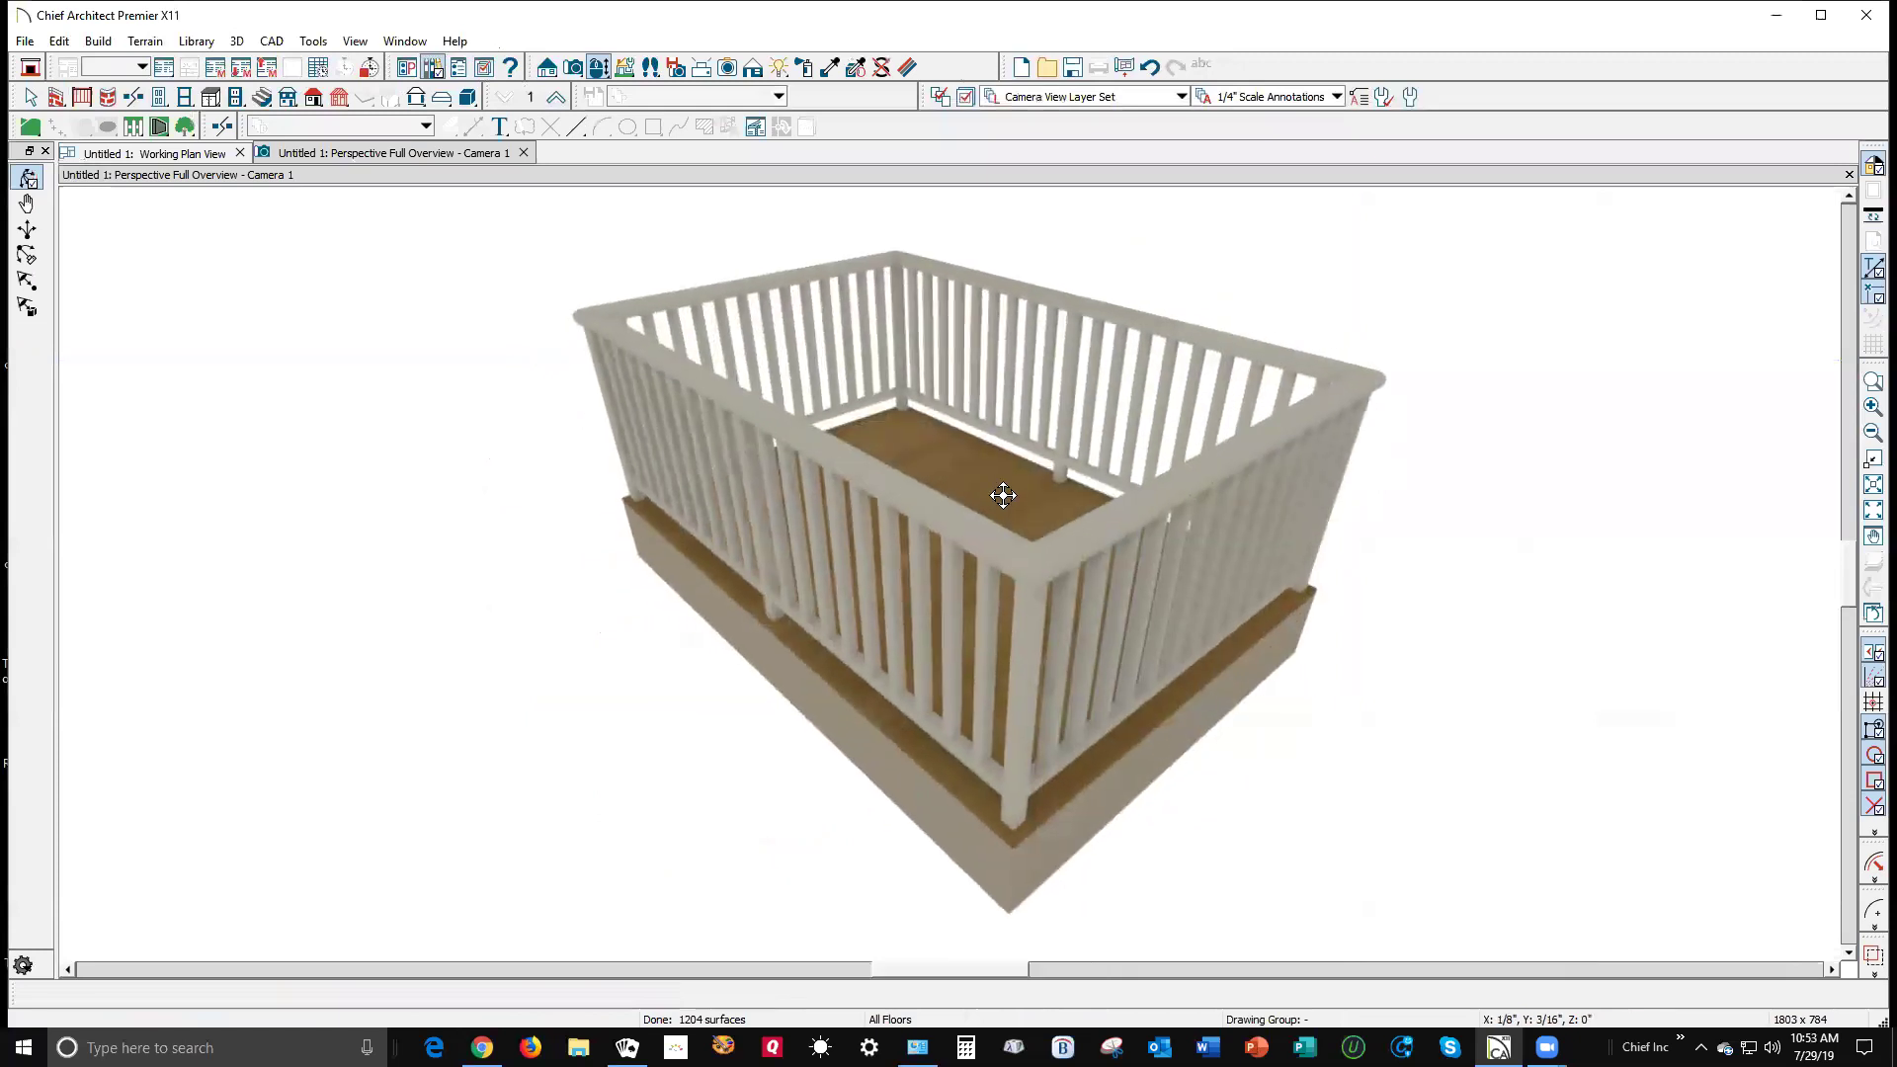
# Step: Set the room type of the area enclosed by the railings to Deck and inspect the railing in 3D
pyautogui.rightClick(1002, 496)
pyautogui.click(1087, 554)
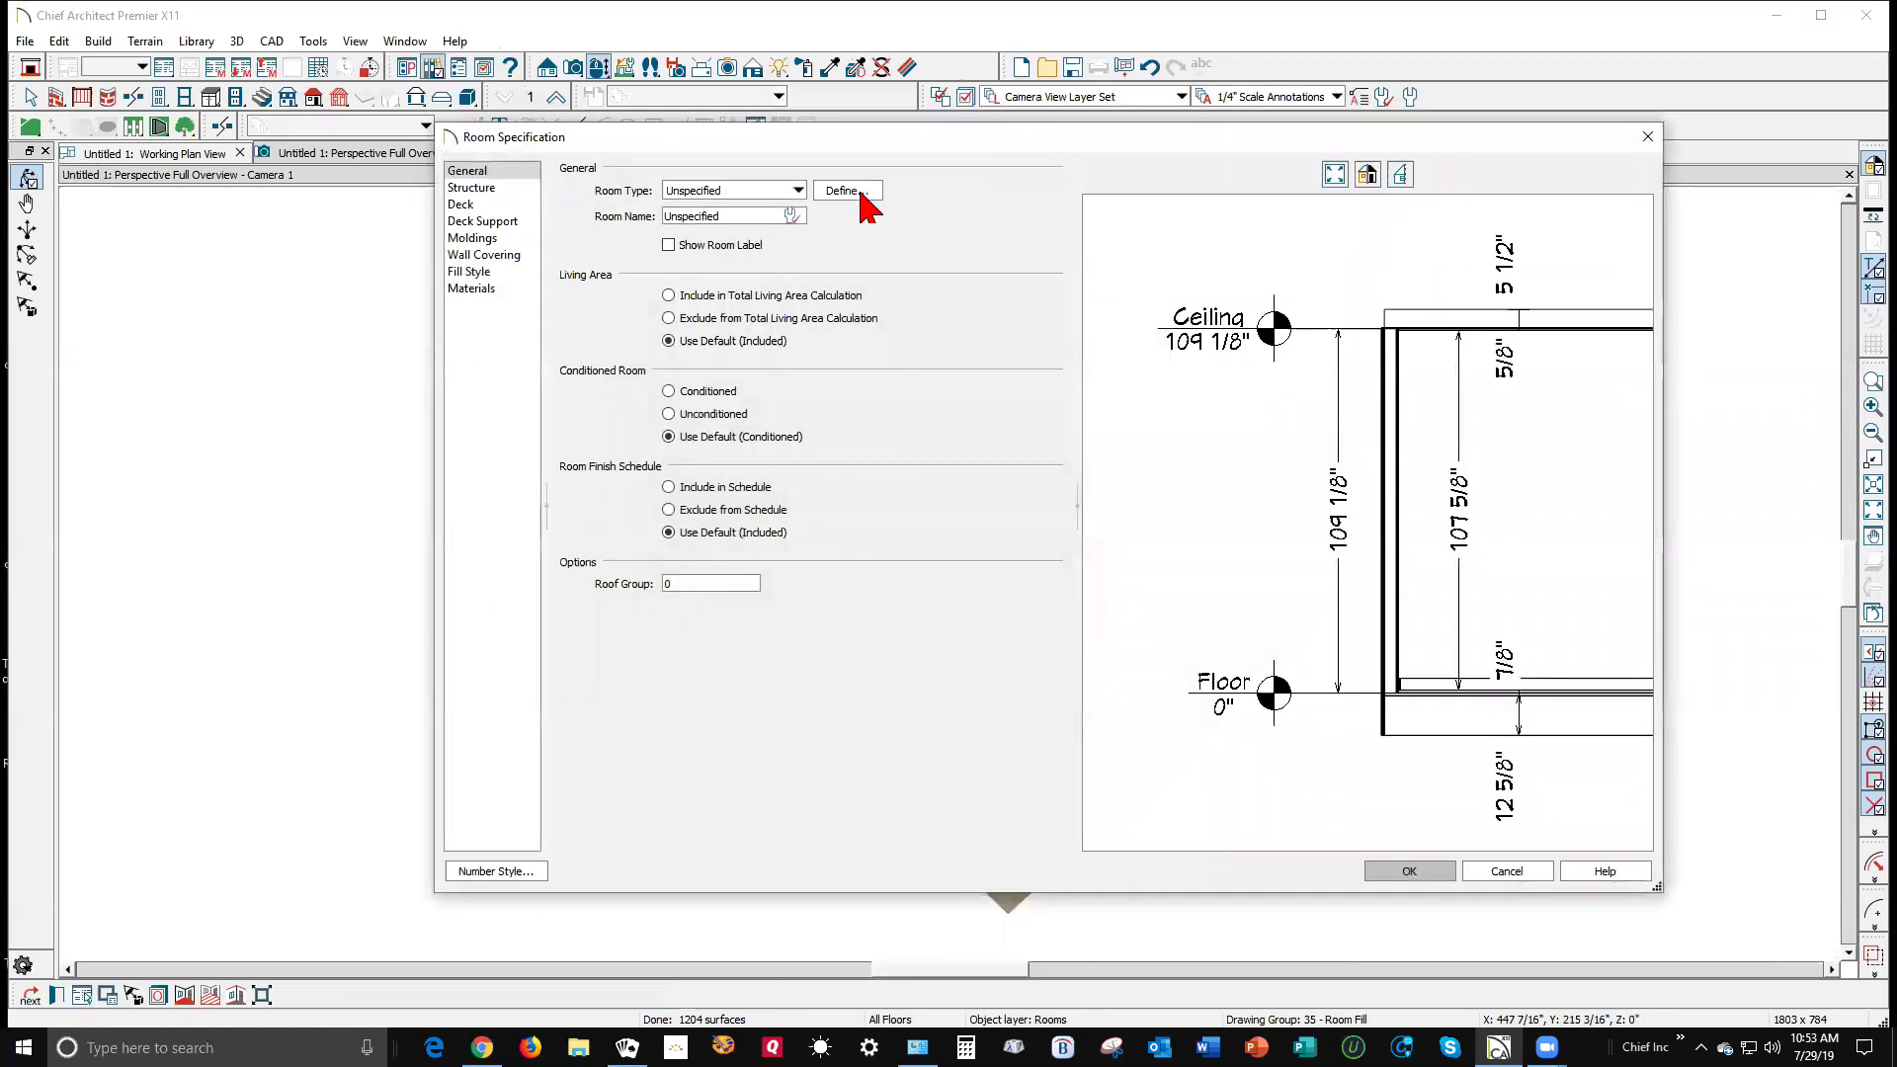
pyautogui.click(797, 191)
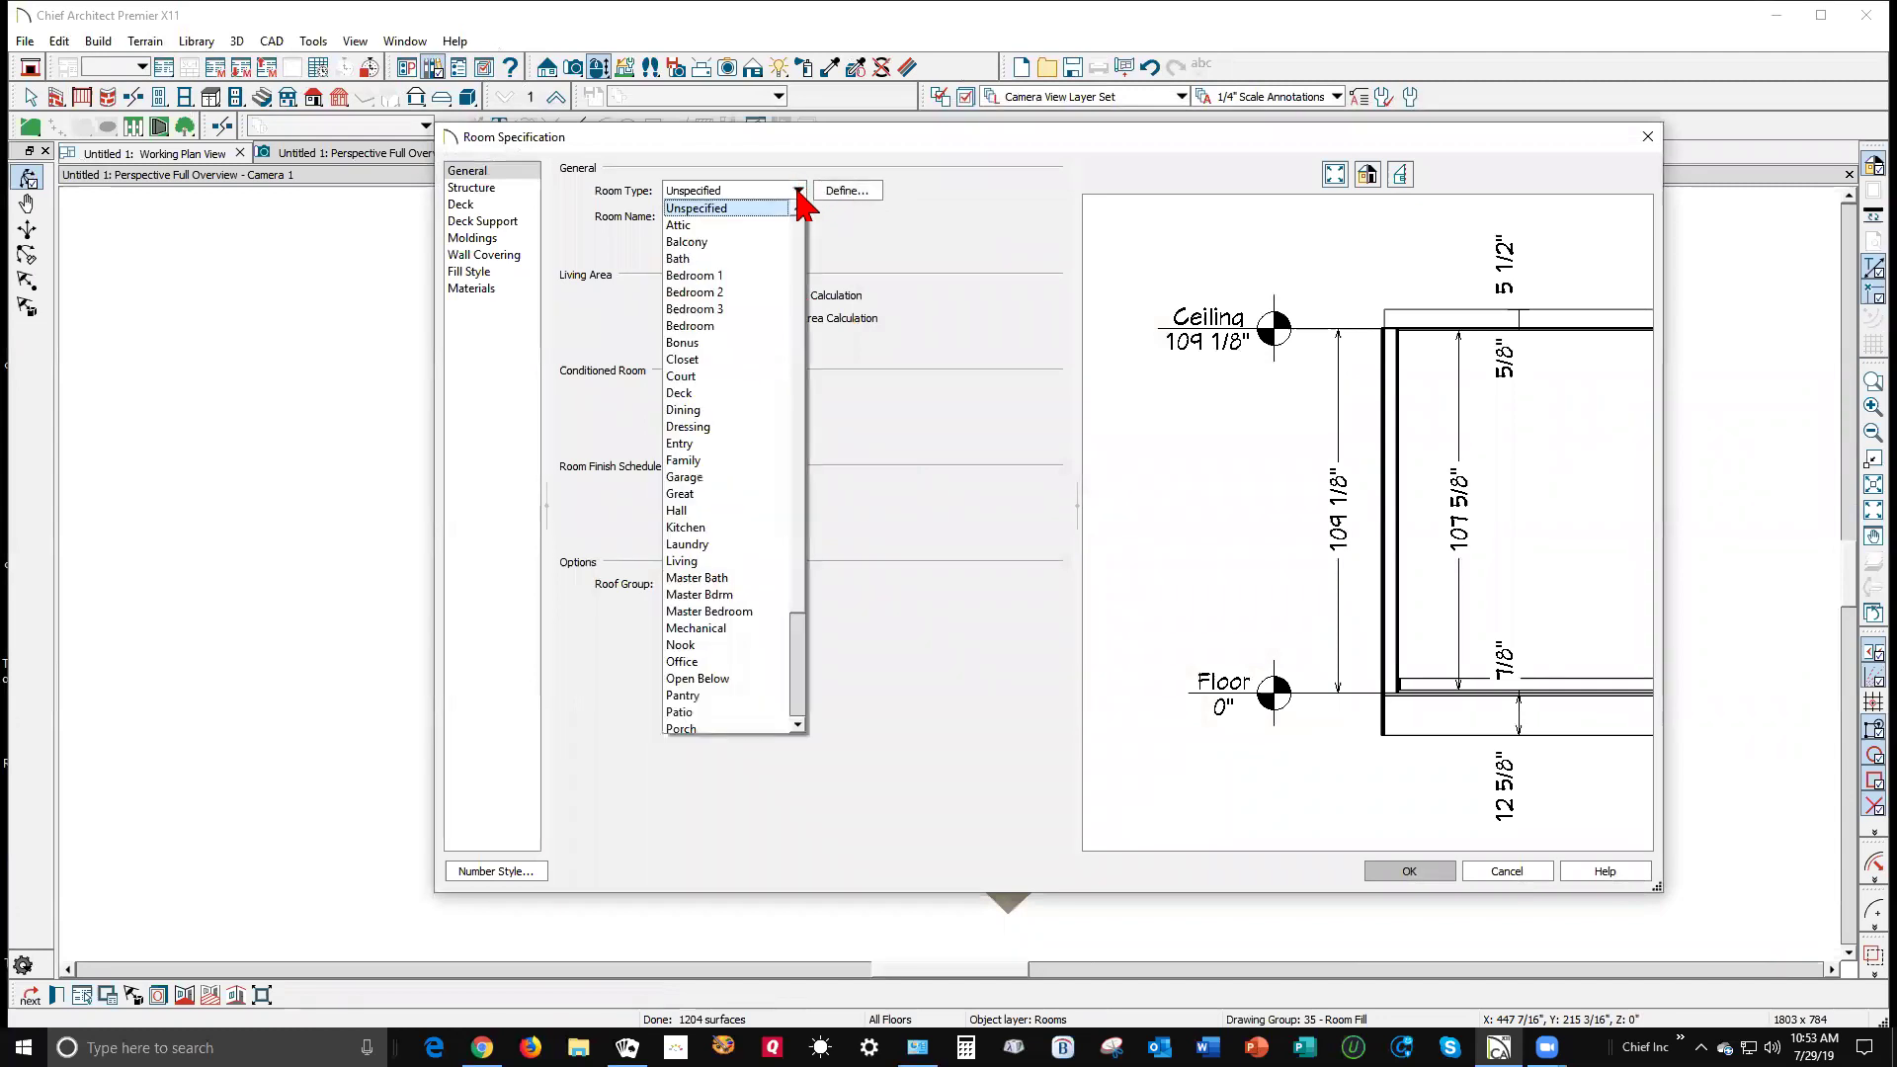
pyautogui.click(739, 394)
pyautogui.click(1426, 875)
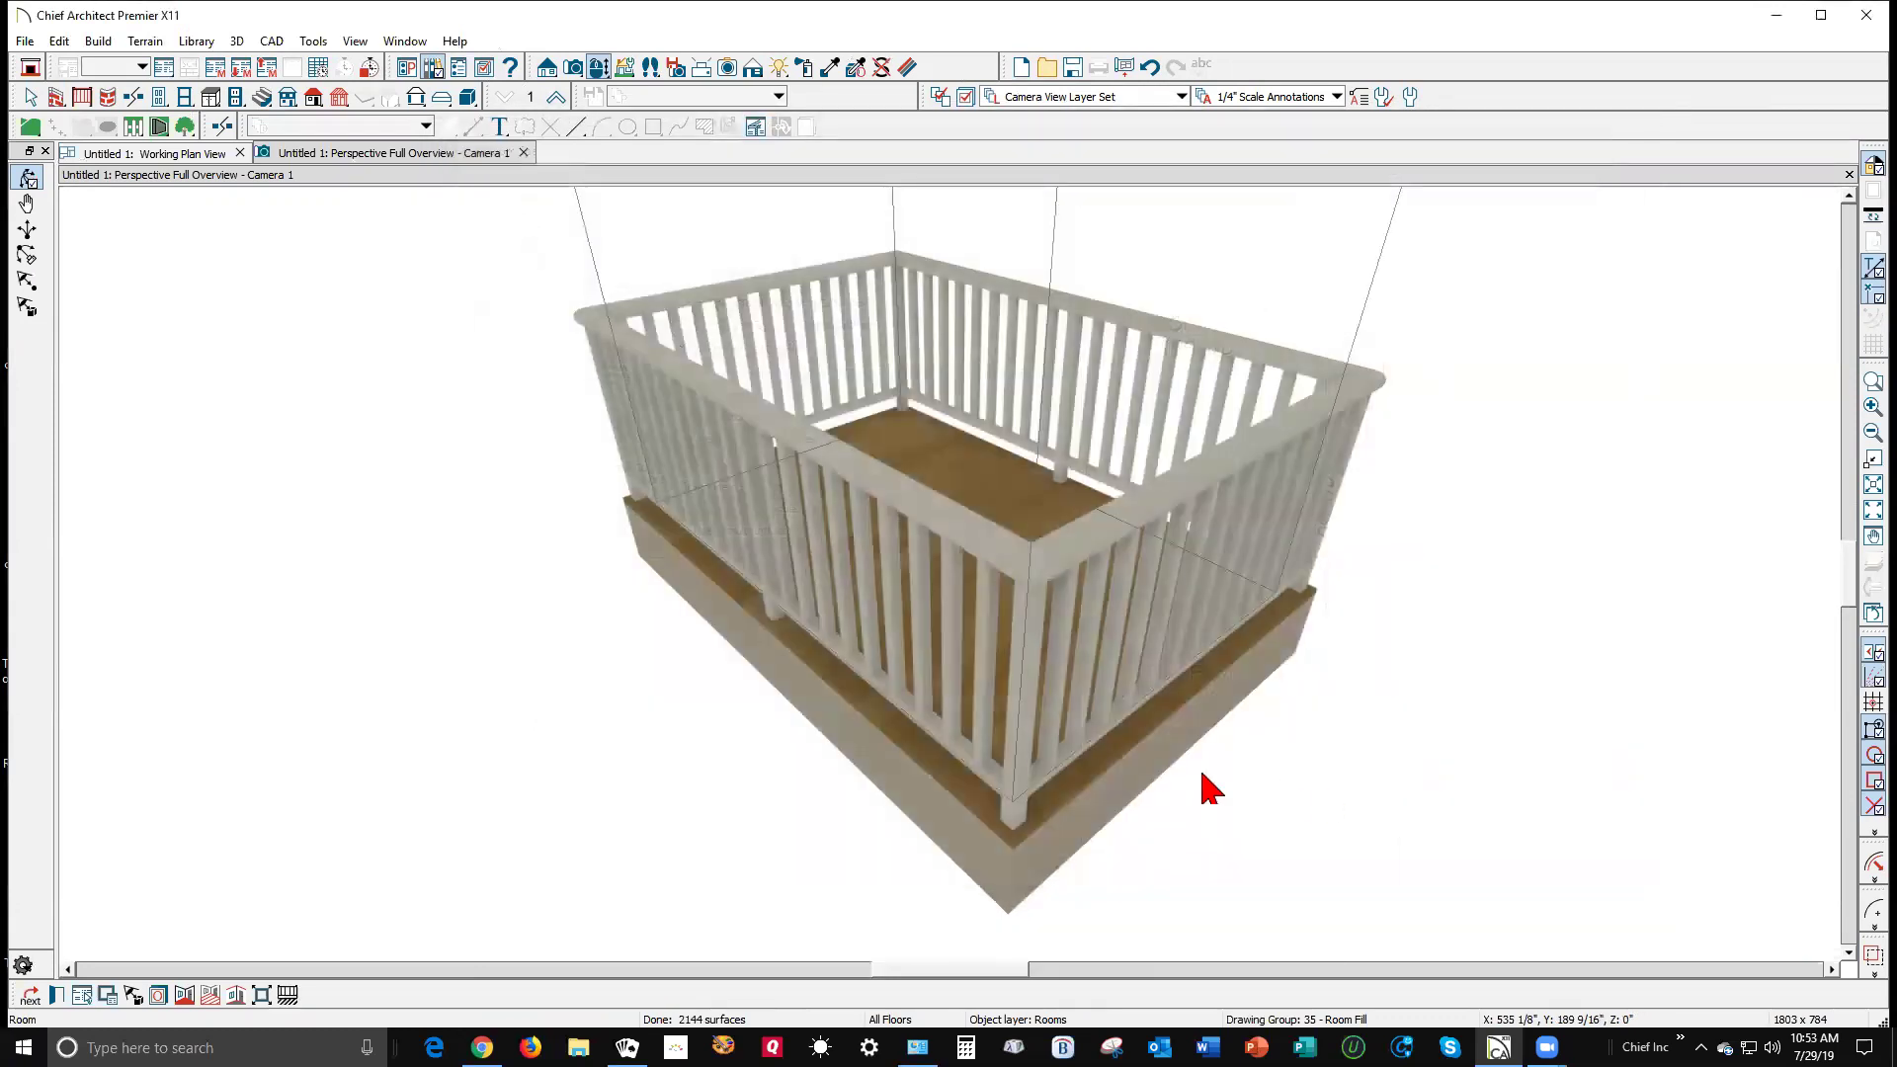
pyautogui.scroll(-3, 1376, 612)
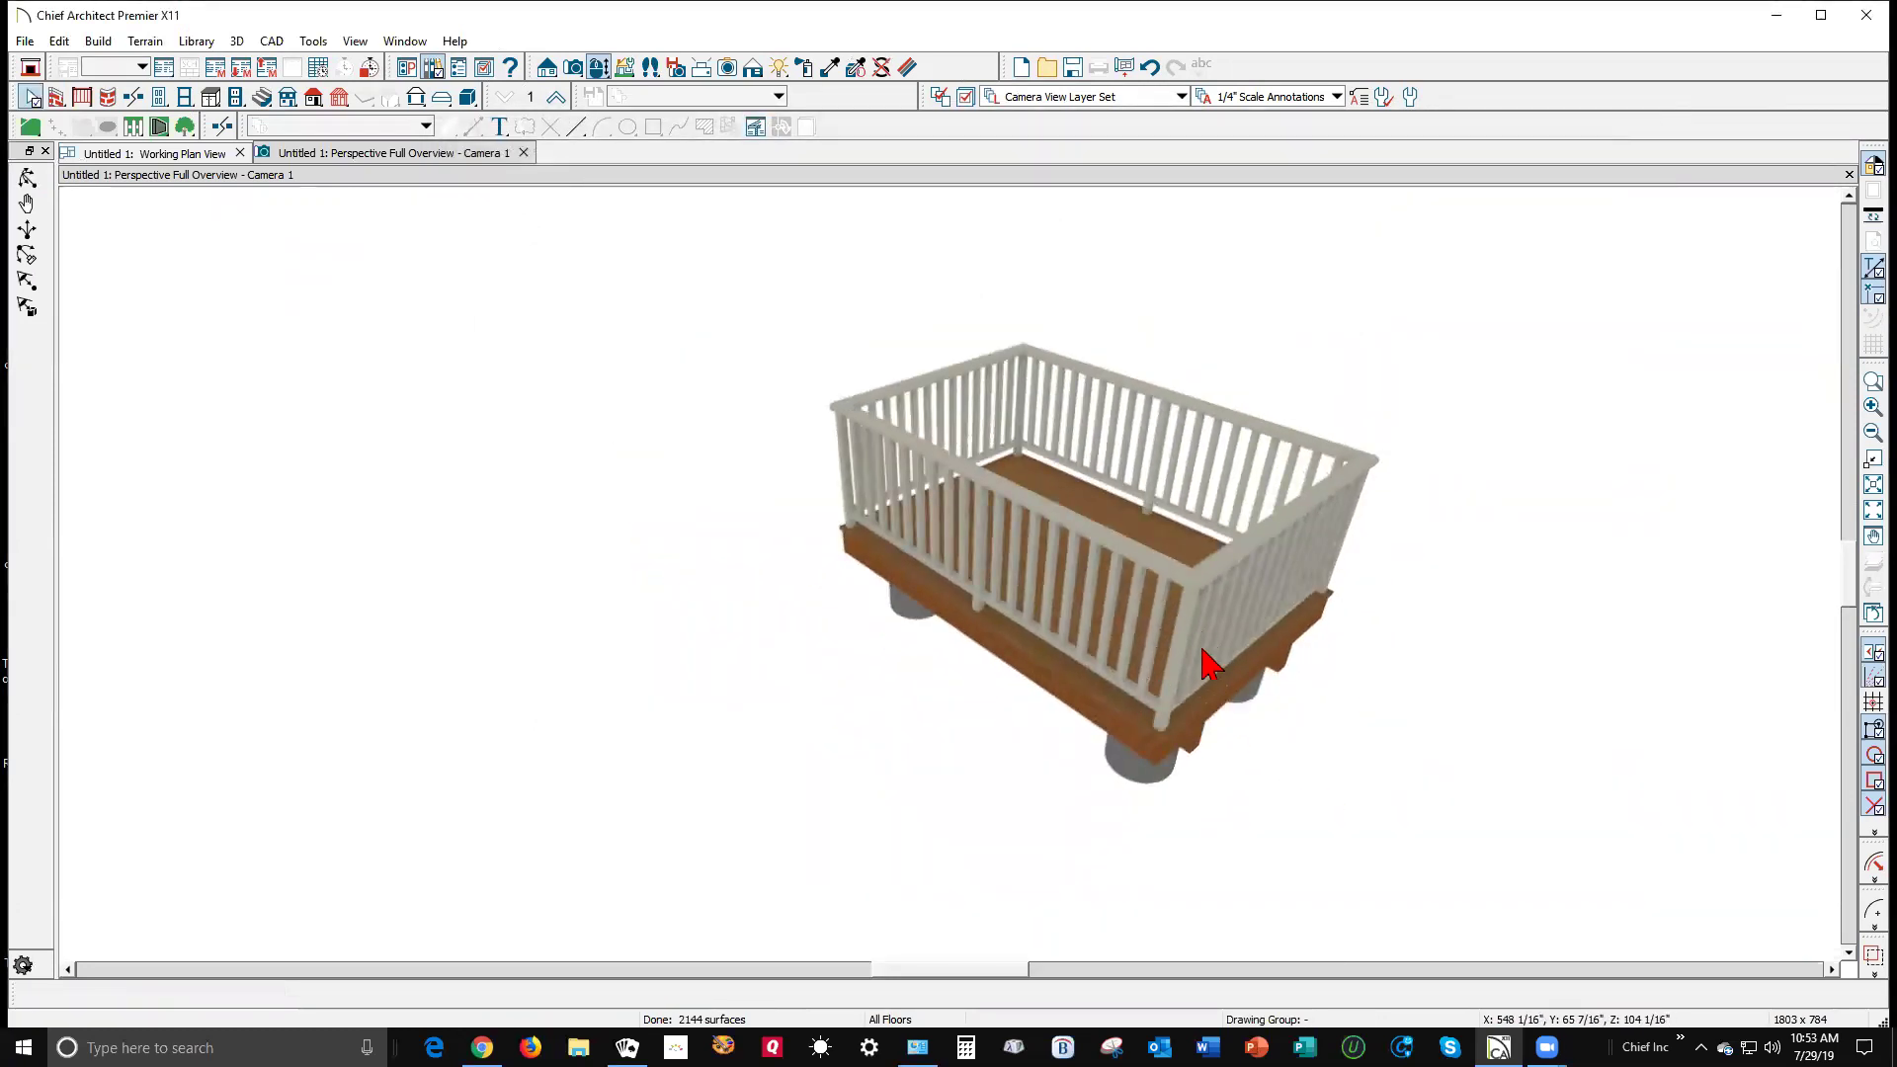
pyautogui.scroll(4, 1209, 648)
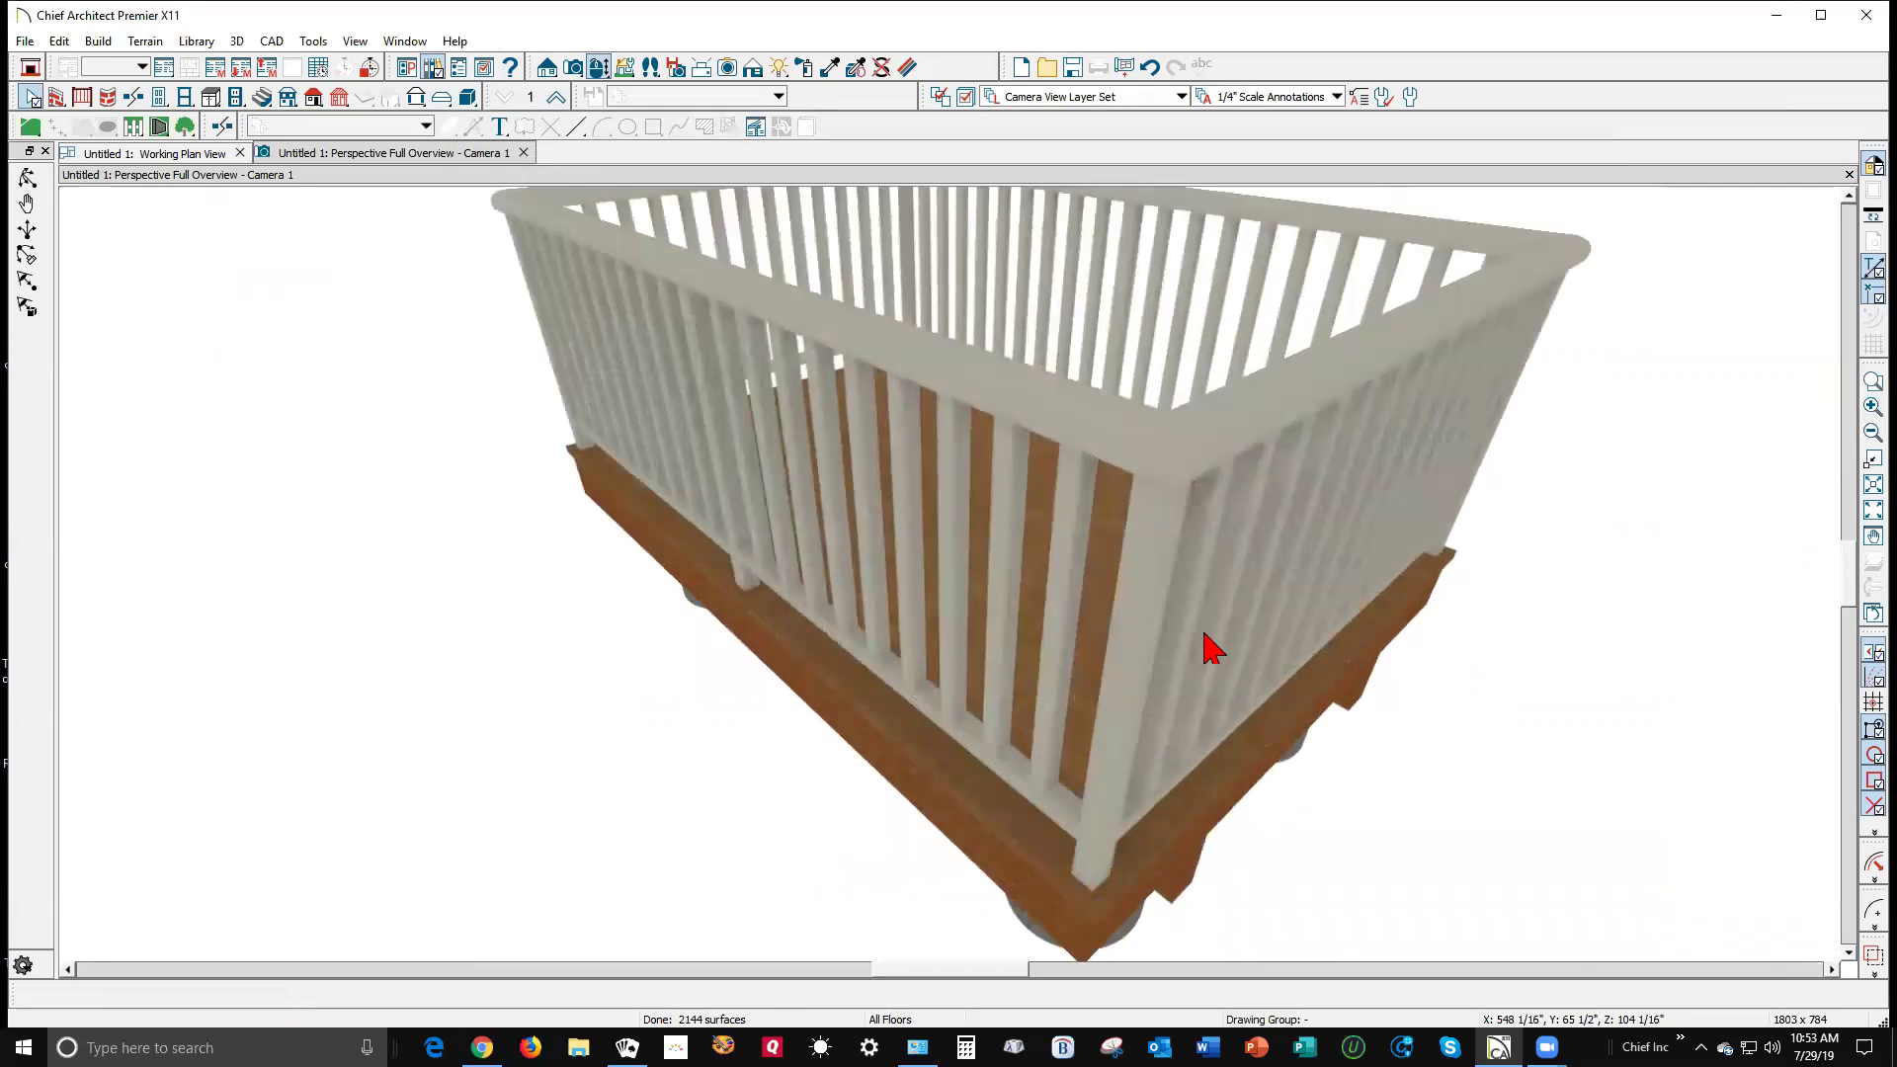
pyautogui.scroll(-2, 1209, 648)
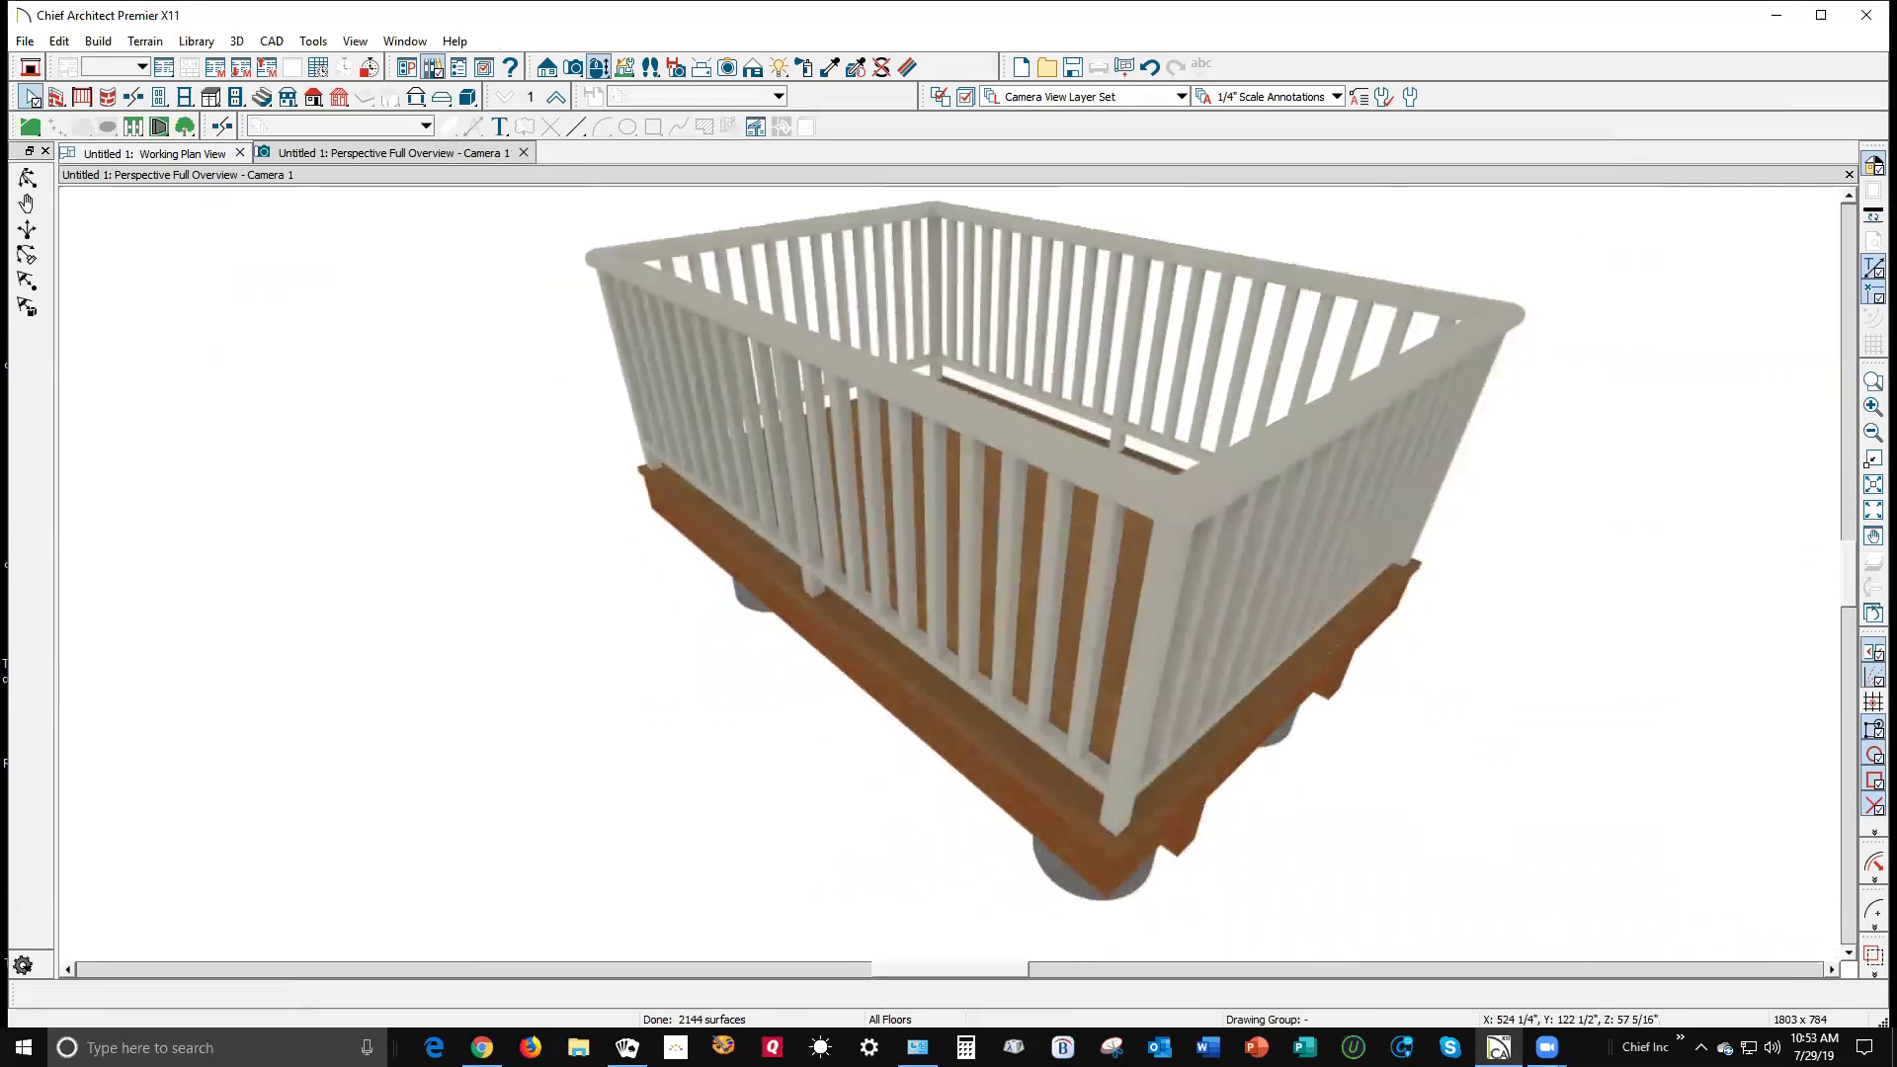